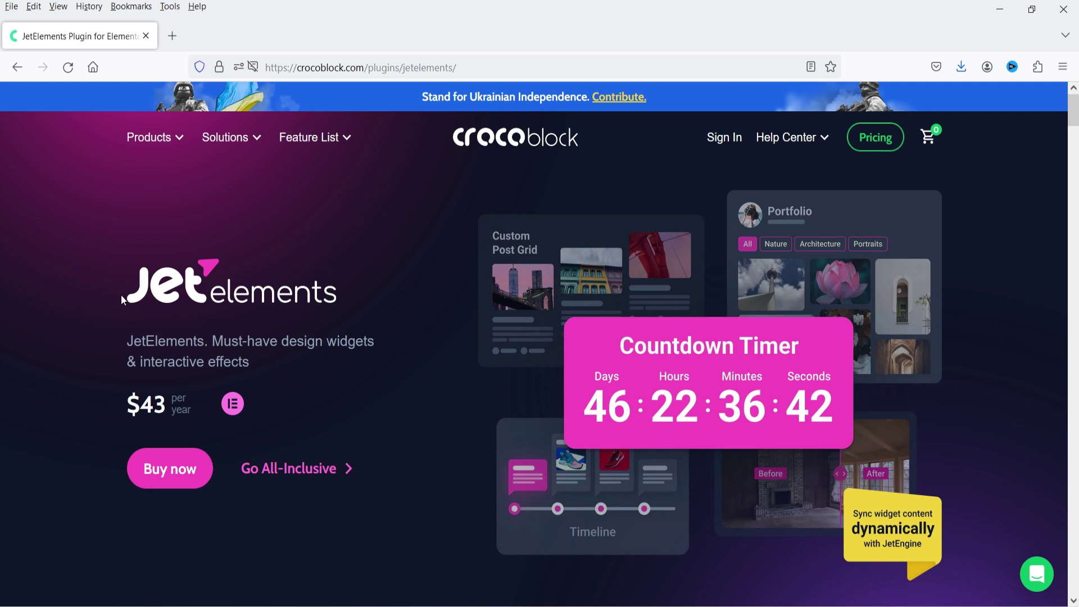
Review the JetElements product page, covering the Crocoblock plugin list, the content section widget previews and the posts, images and video widgets.
mouse_move(170, 143)
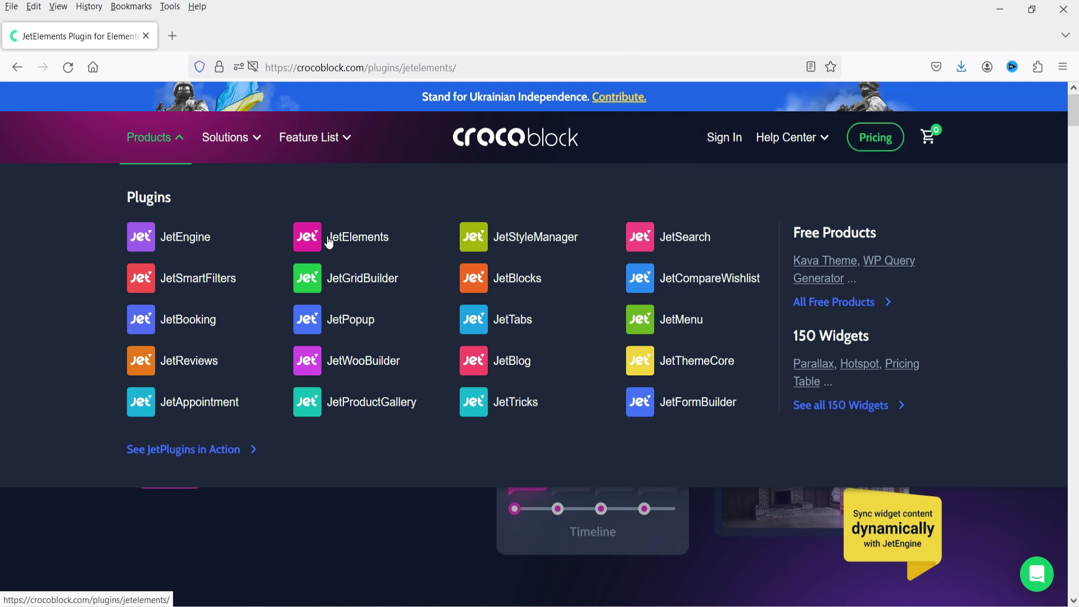
scroll(86, 326, "down", 10)
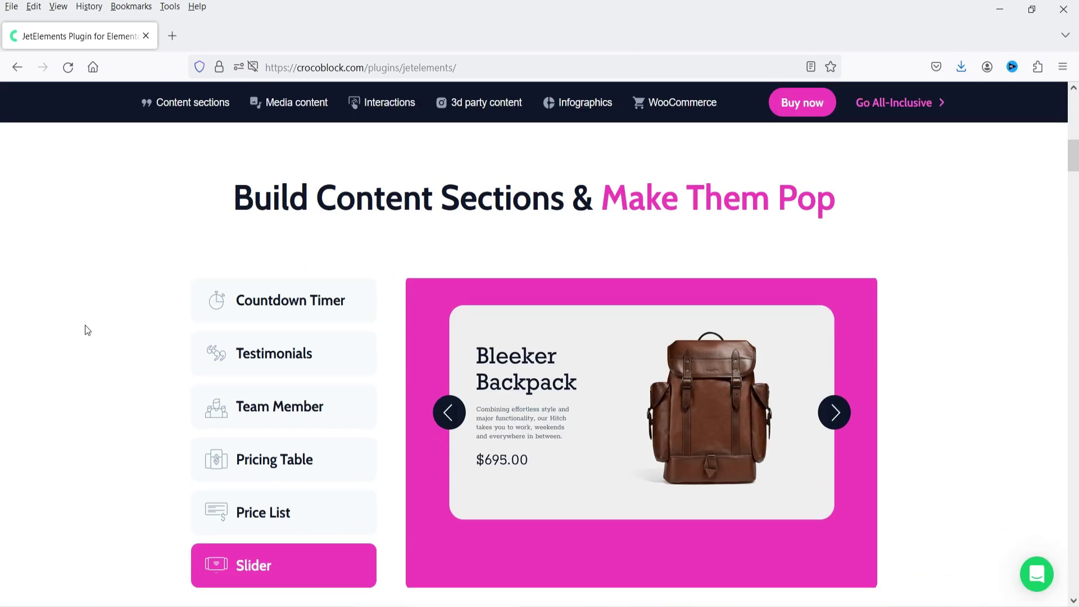
mouse_move(301, 358)
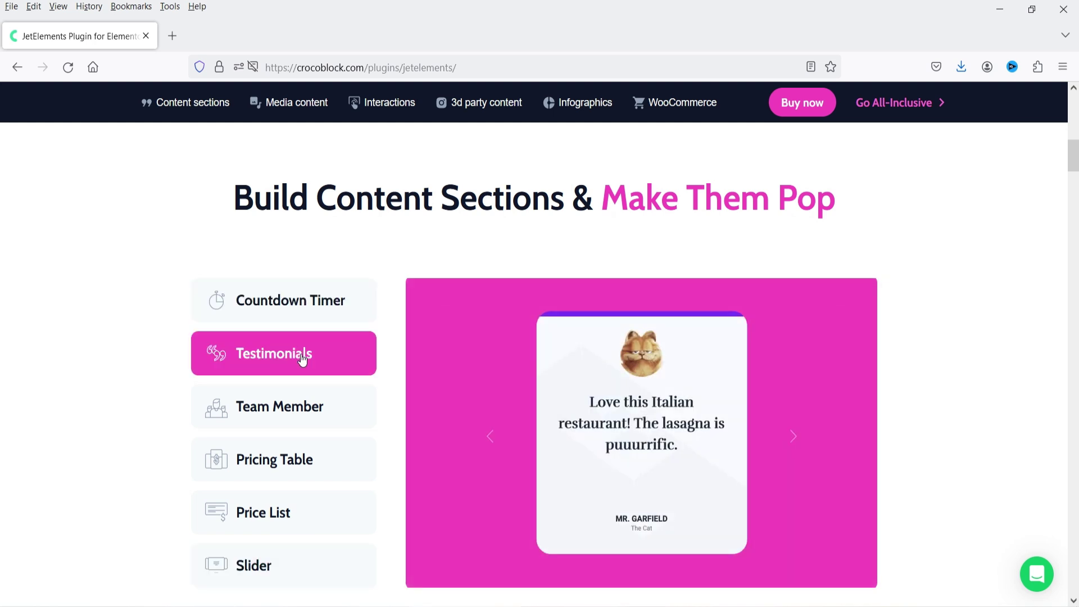
mouse_move(312, 480)
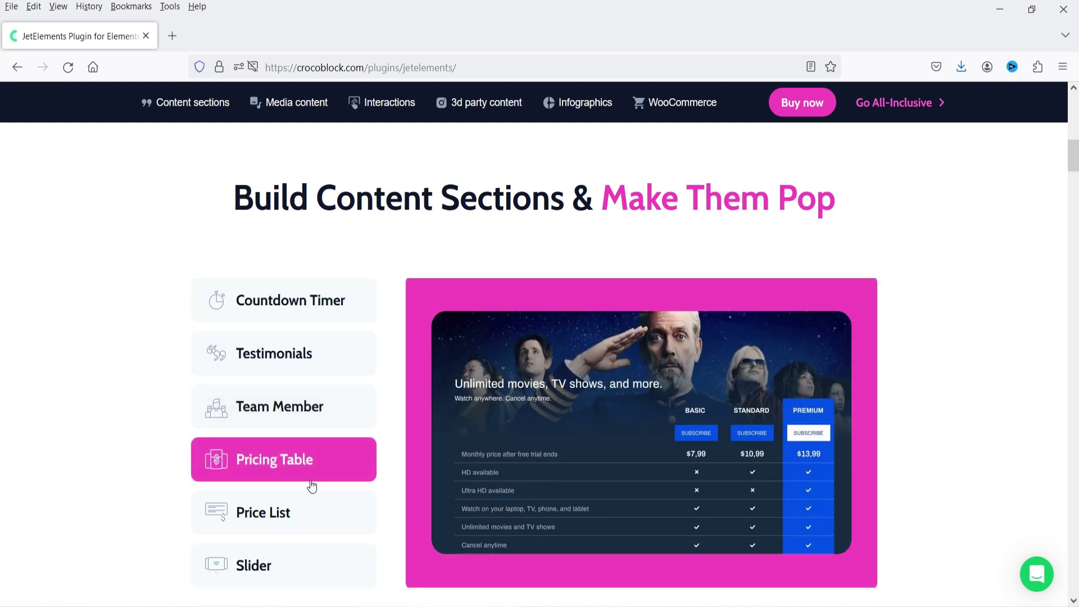
mouse_move(307, 564)
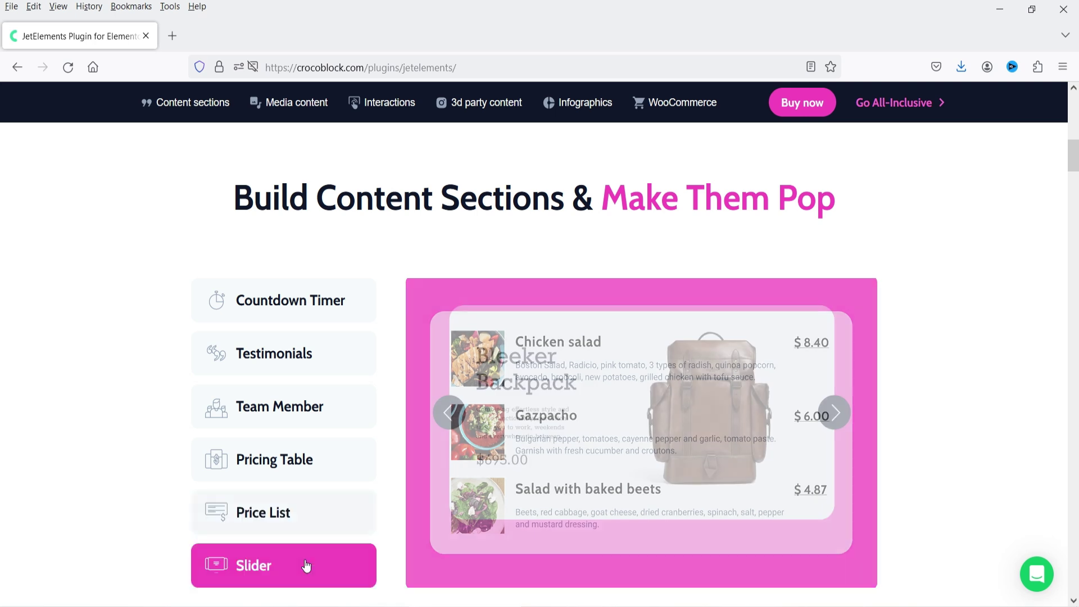
scroll(127, 380, "down", 10)
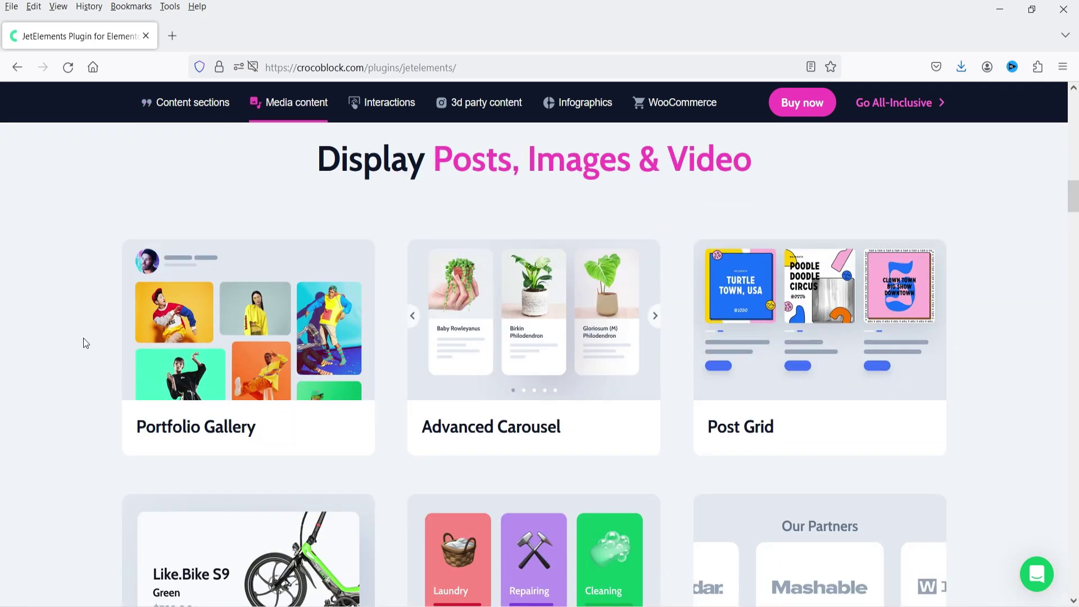
scroll(82, 335, "down", 3)
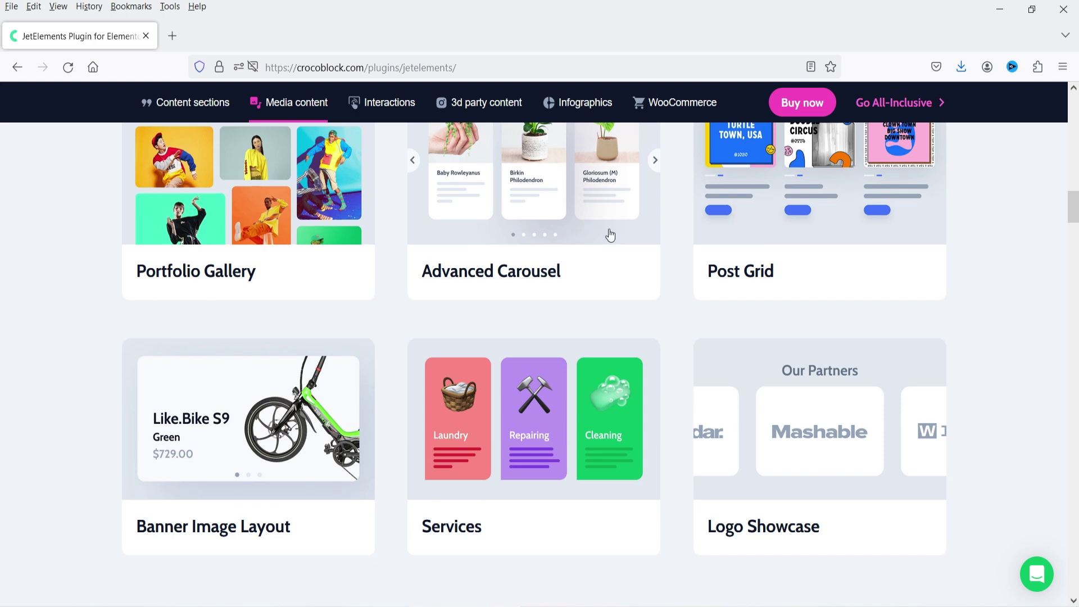
scroll(46, 301, "down", 12)
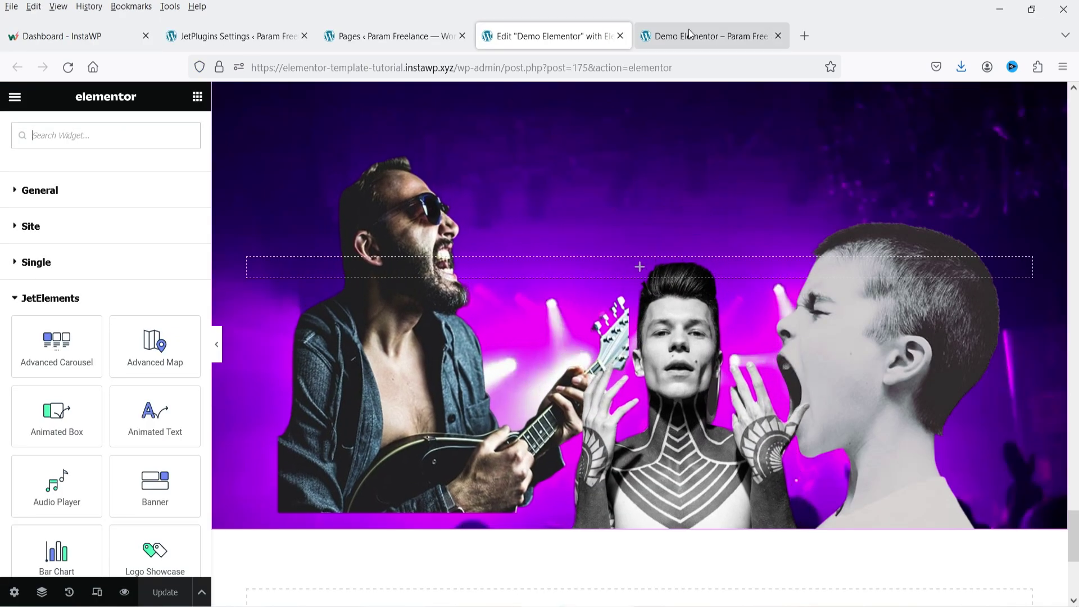
Open the live Demo Elementor page and examine how the concert section's layered parallax images move.
left_click(689, 34)
scroll(627, 252, "down", 10)
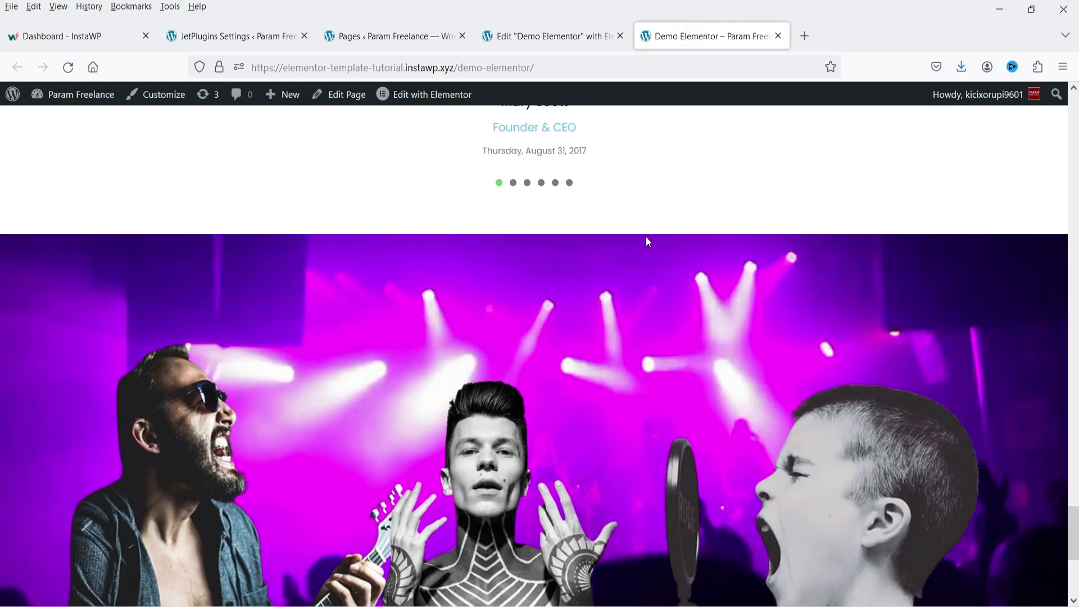
scroll(1076, 231, "down", 4)
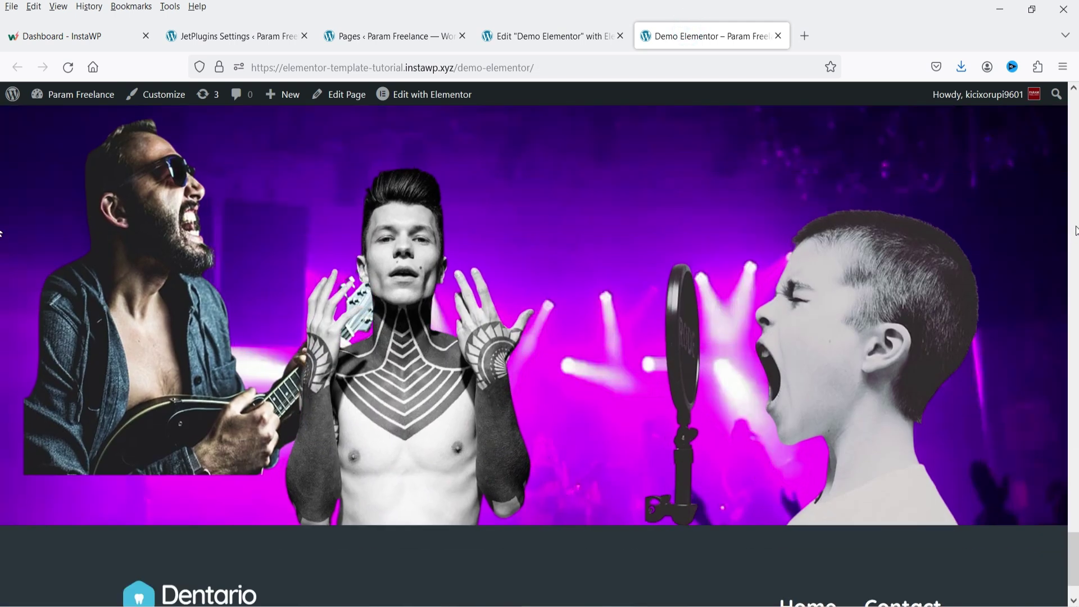
scroll(1021, 289, "up", 3)
scroll(884, 365, "down", 1)
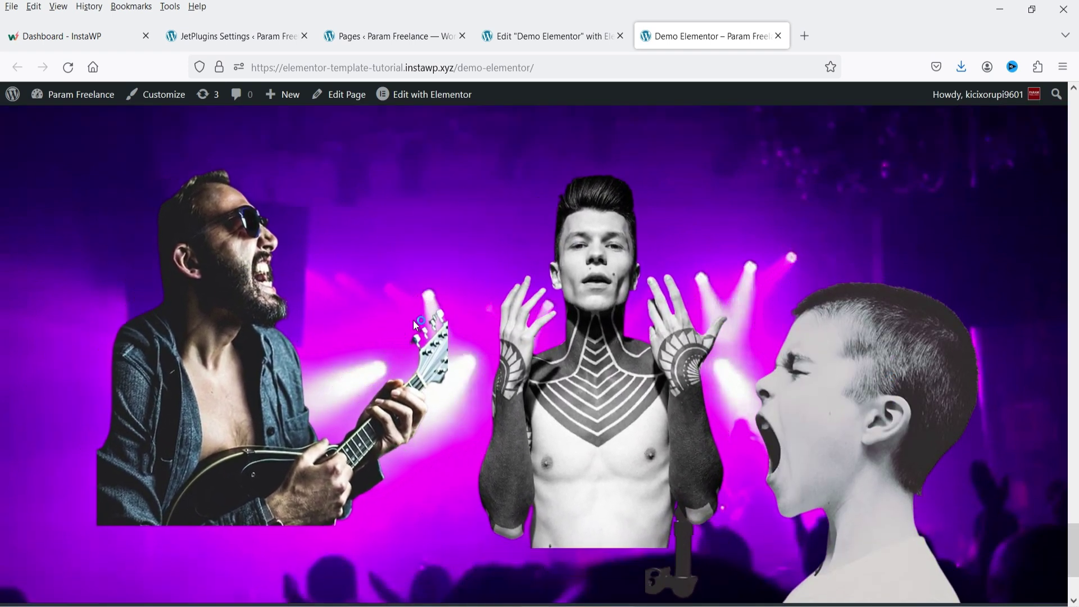
scroll(972, 303, "down", 3)
scroll(972, 302, "up", 3)
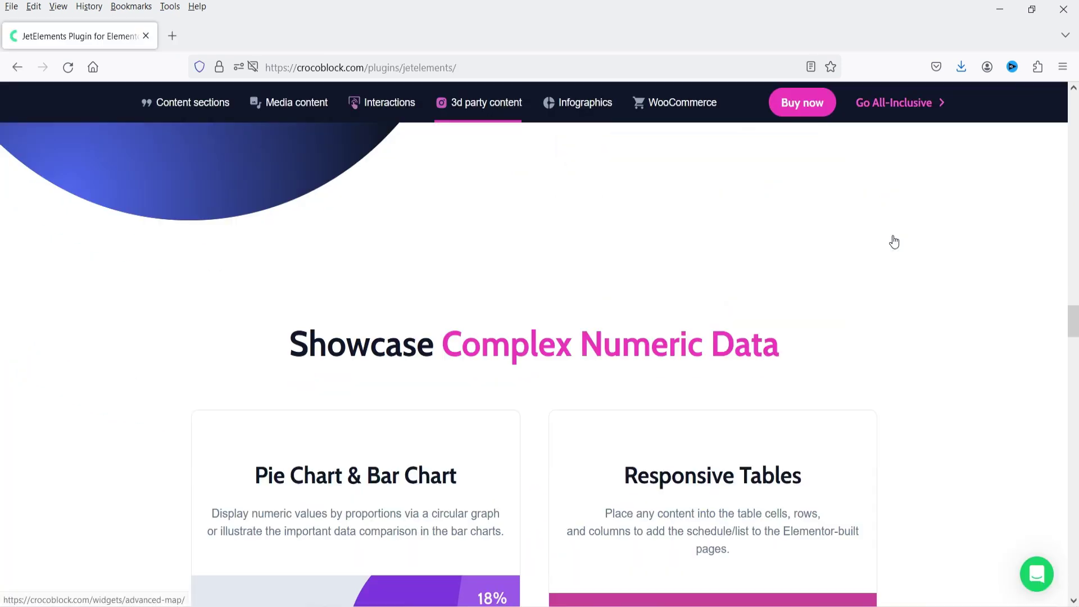
Review the numeric data widgets on the JetElements page and the bar chart, circle progress and before/after comparison on the demo page.
scroll(894, 241, "down", 3)
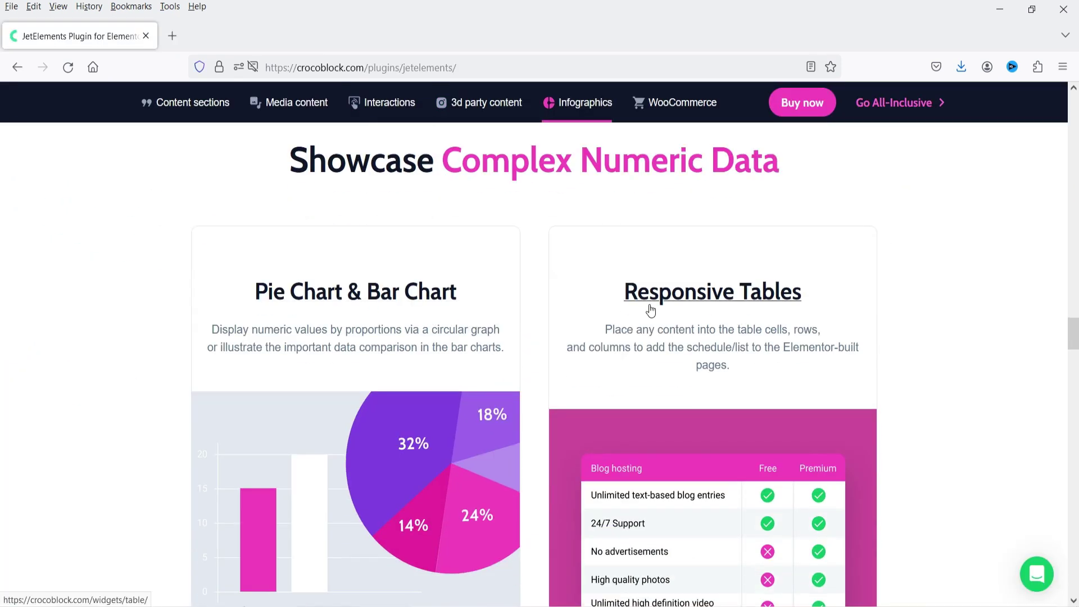
scroll(794, 293, "down", 5)
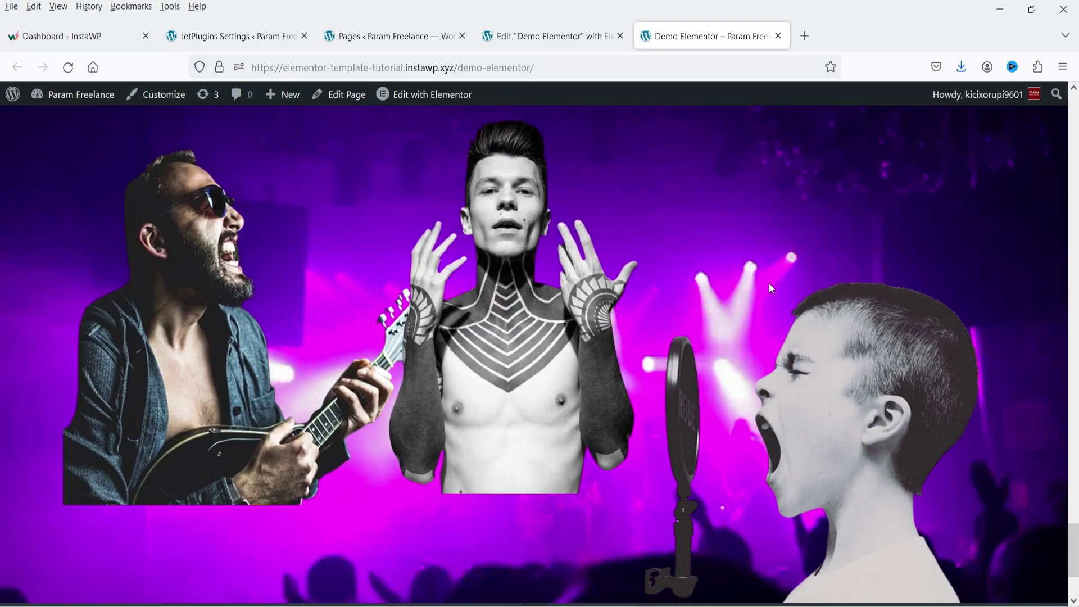
scroll(769, 282, "down", 15)
scroll(743, 287, "up", 20)
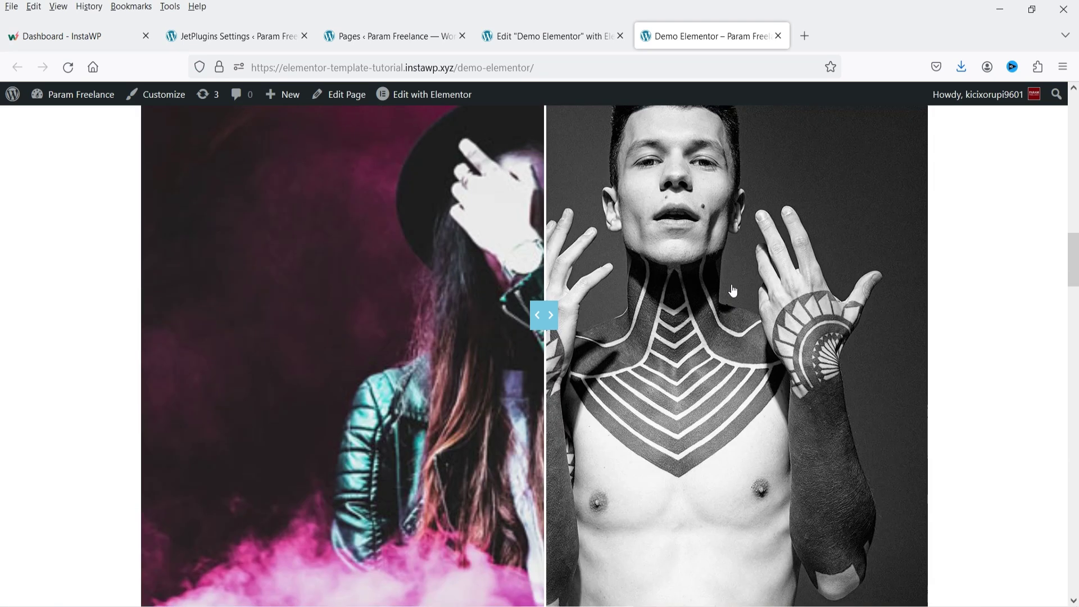
scroll(655, 275, "down", 4)
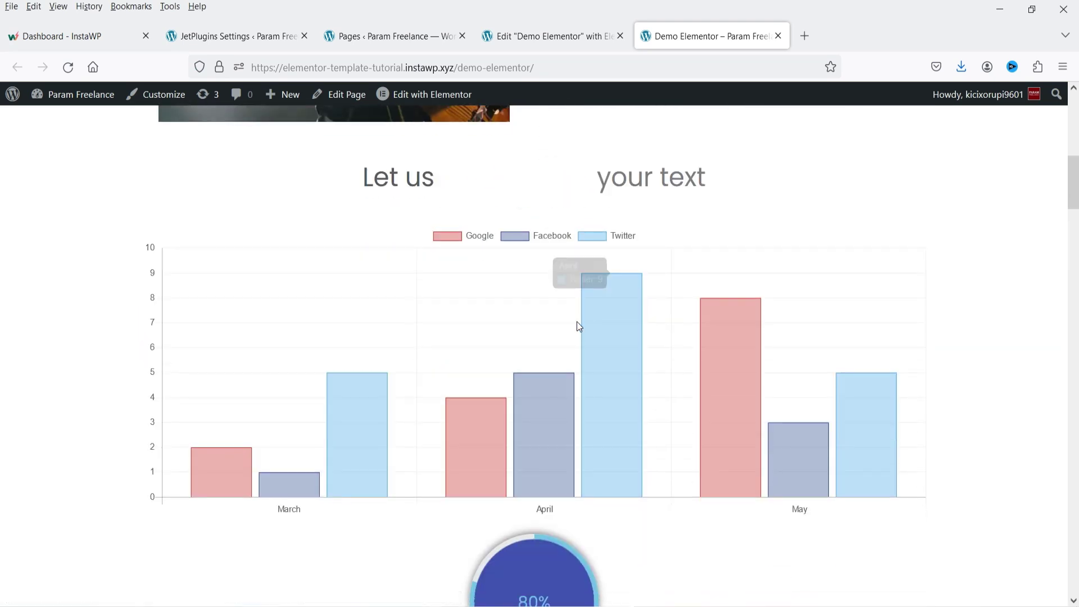
scroll(786, 349, "down", 5)
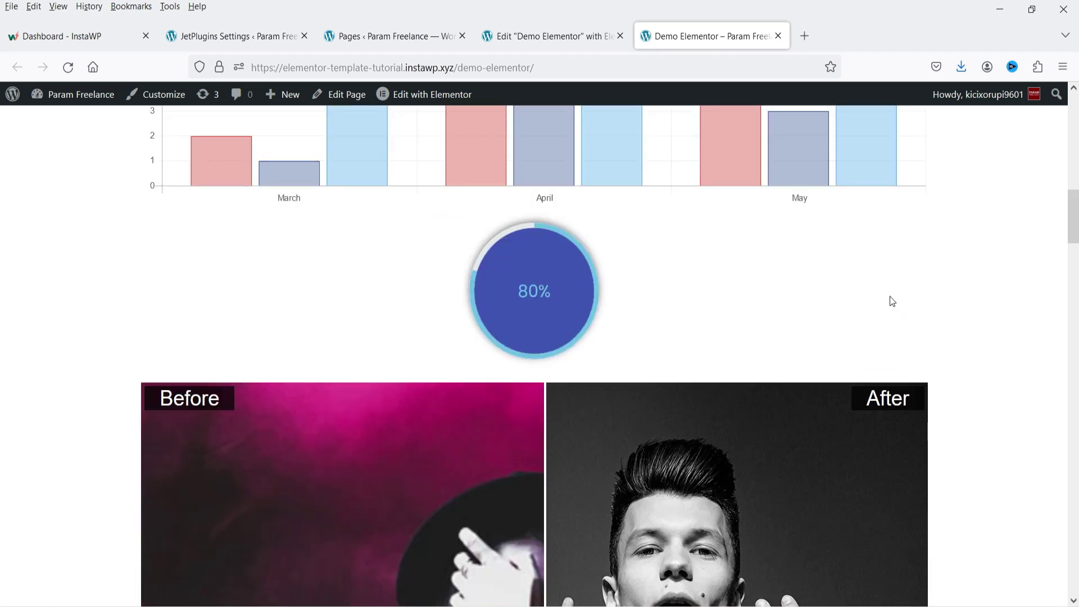
scroll(590, 292, "down", 4)
mouse_move(550, 473)
left_mouse_down()
mouse_move(798, 470)
mouse_move(501, 462)
mouse_move(662, 470)
mouse_move(561, 470)
left_mouse_up()
Try out the demo page's image carousel and testimonial slides, and view the vertical timeline between them.
scroll(1043, 265, "up", 20)
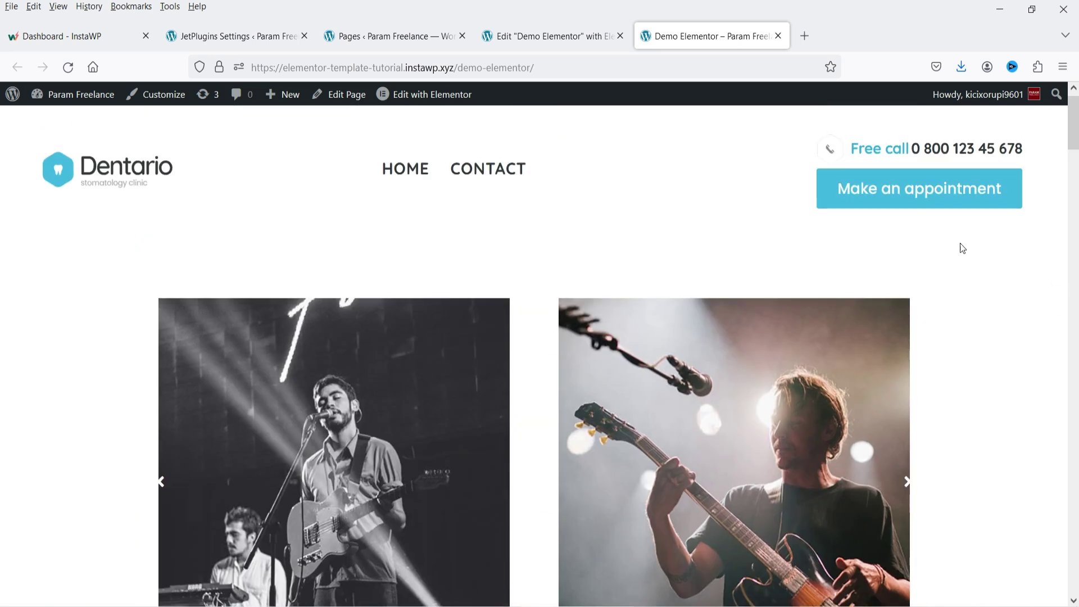
scroll(949, 314, "down", 2)
left_click(907, 404)
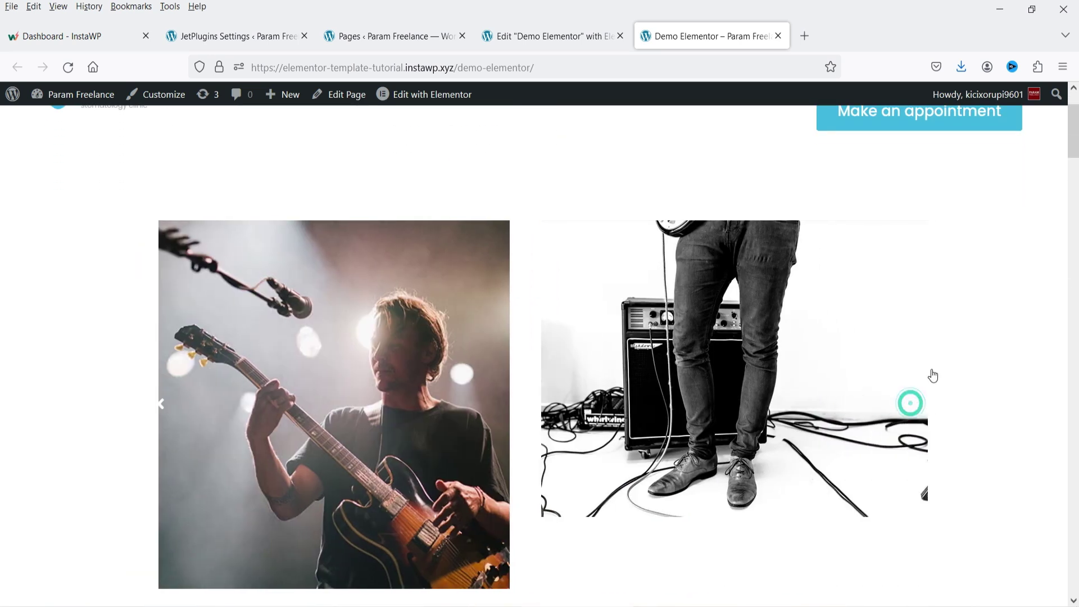
scroll(987, 284, "down", 10)
scroll(990, 285, "down", 10)
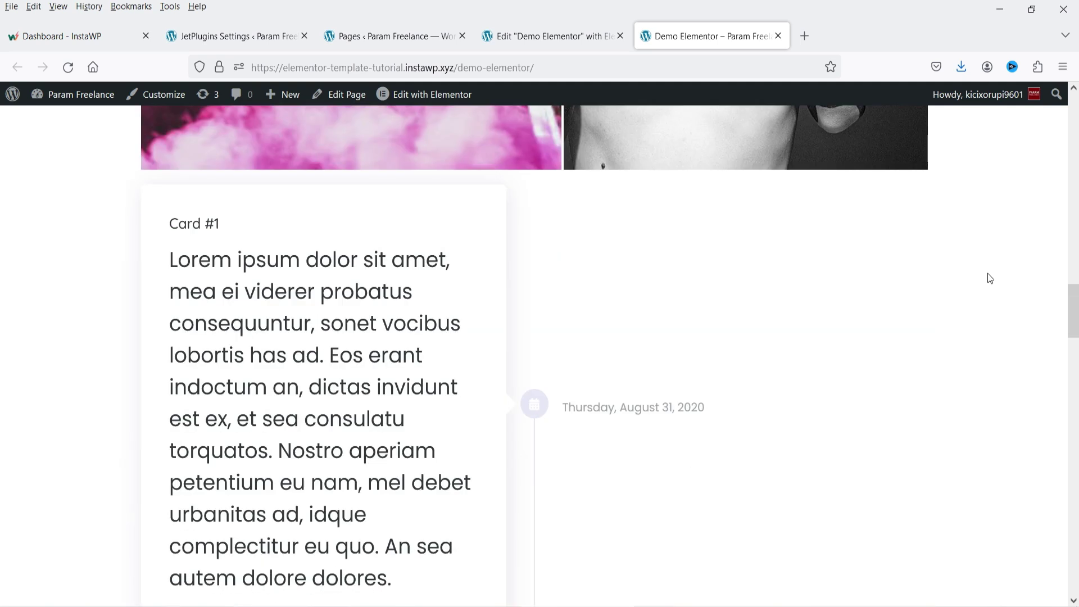
scroll(809, 265, "down", 15)
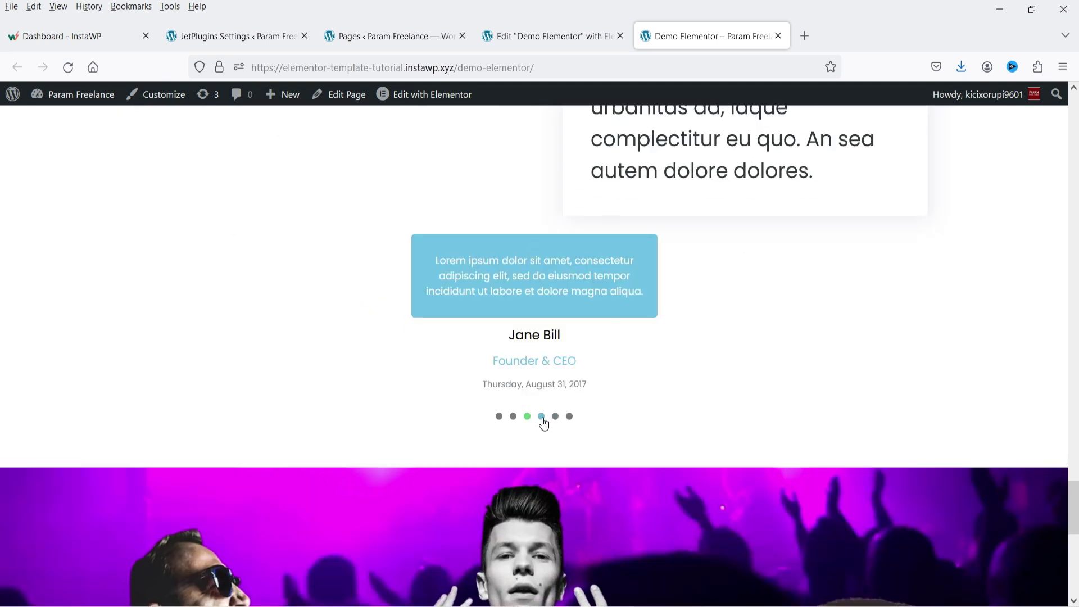
left_click(541, 416)
left_click(555, 416)
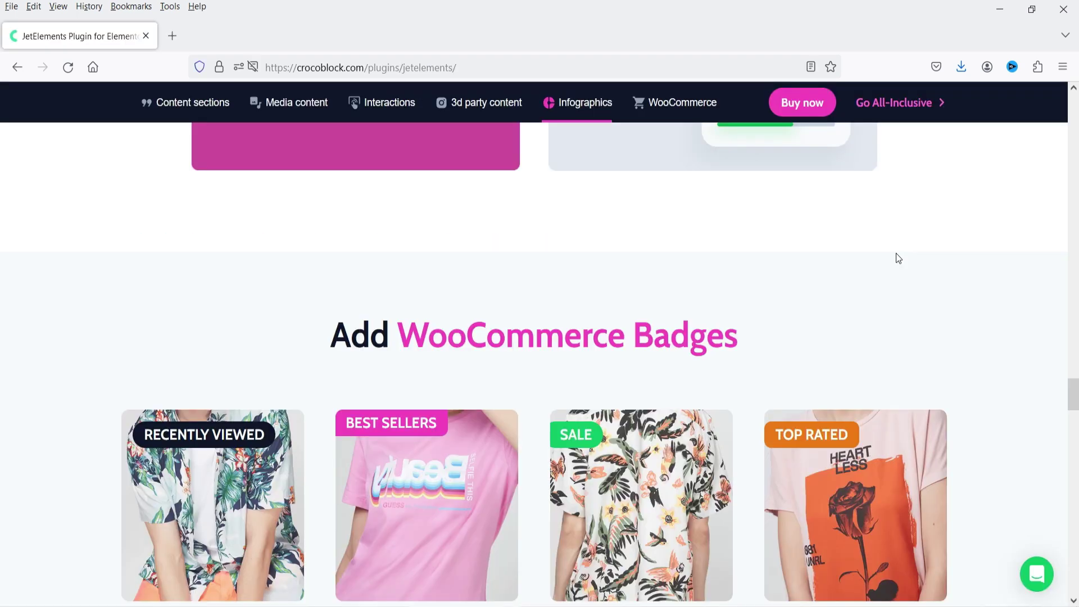
Examine the WooCommerce badges and the full grid of Elementor JetElements widgets on the JetElements product page.
scroll(896, 251, "down", 5)
scroll(893, 248, "up", 3)
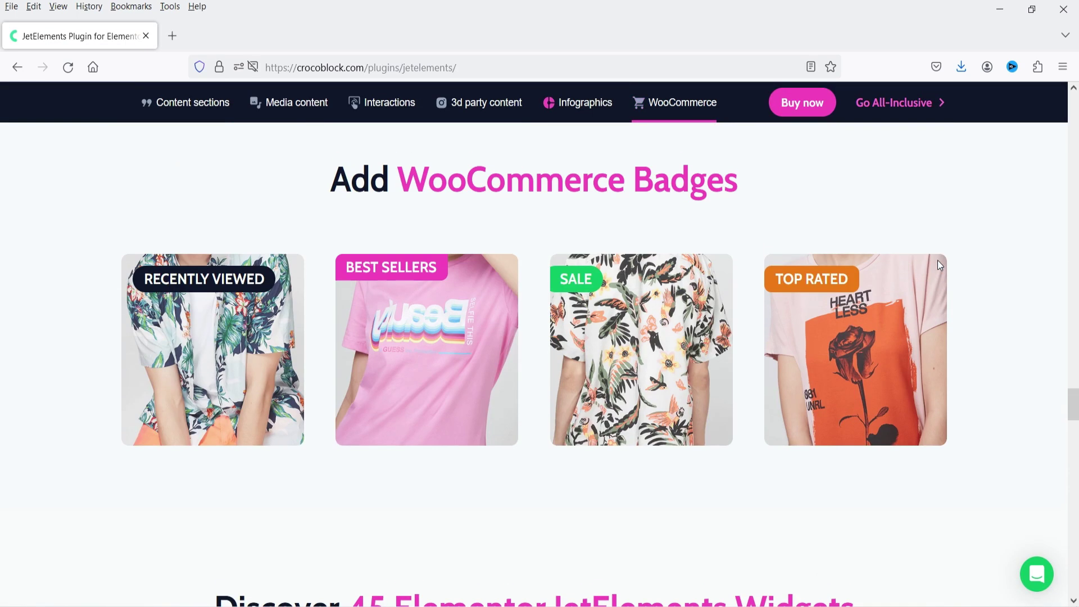
scroll(933, 218, "down", 5)
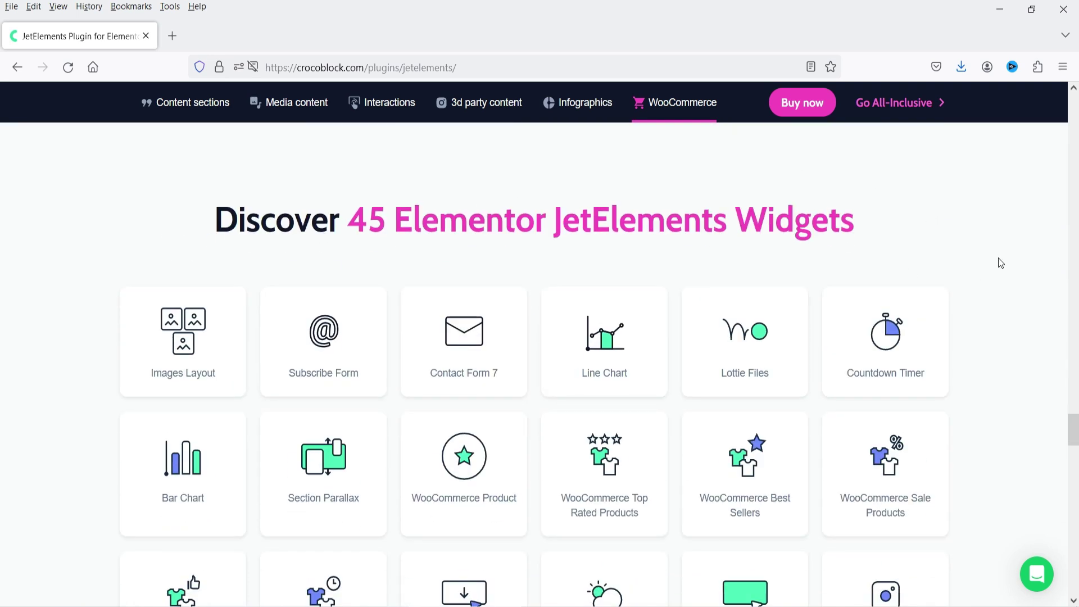
scroll(995, 269, "down", 2)
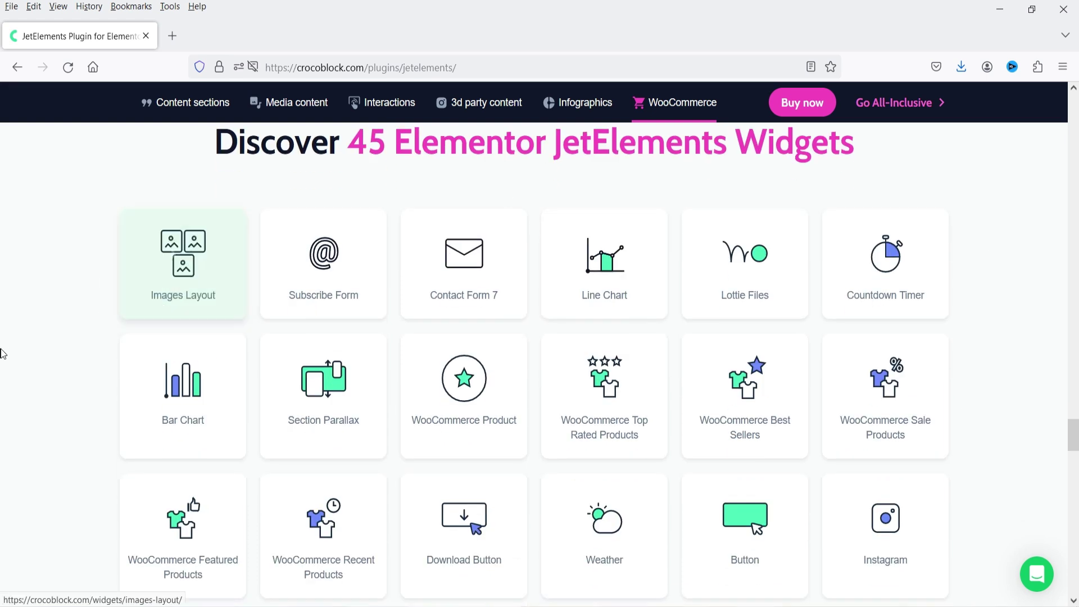
scroll(4, 375, "down", 3)
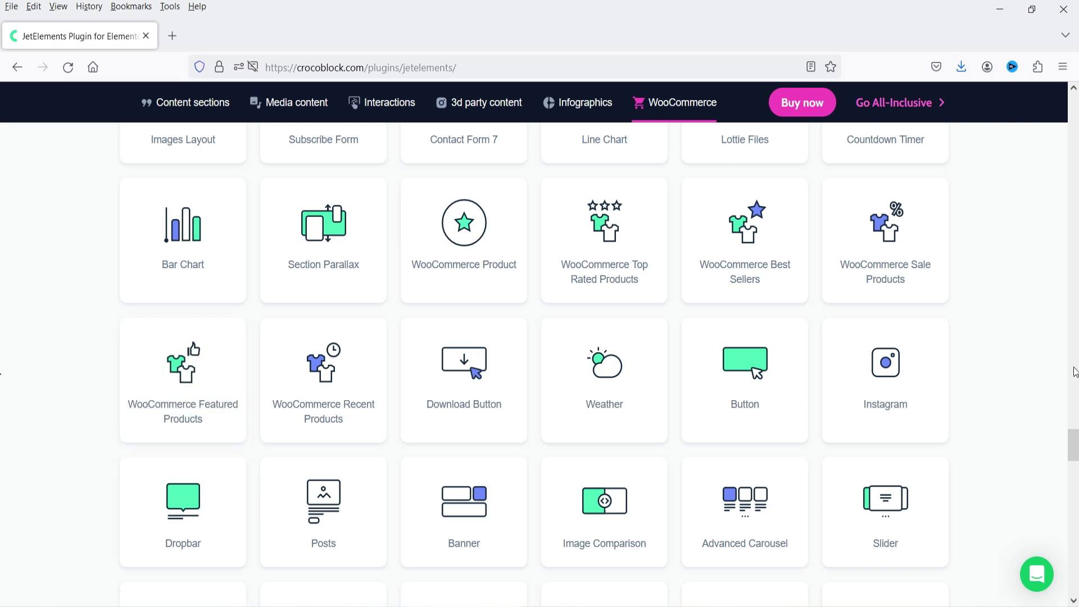
scroll(1049, 325, "down", 3)
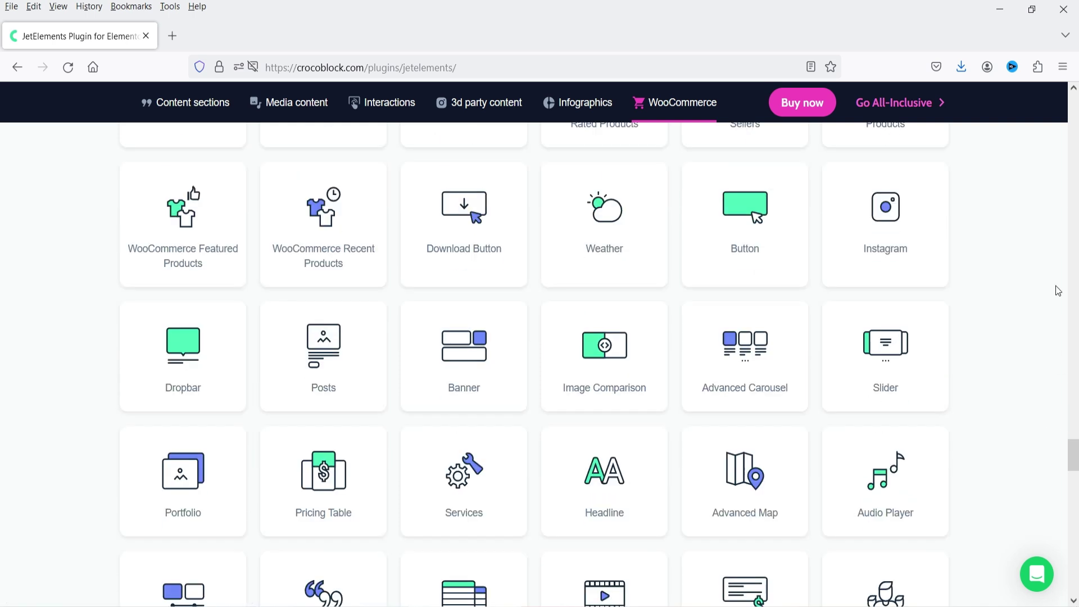
scroll(1032, 287, "down", 4)
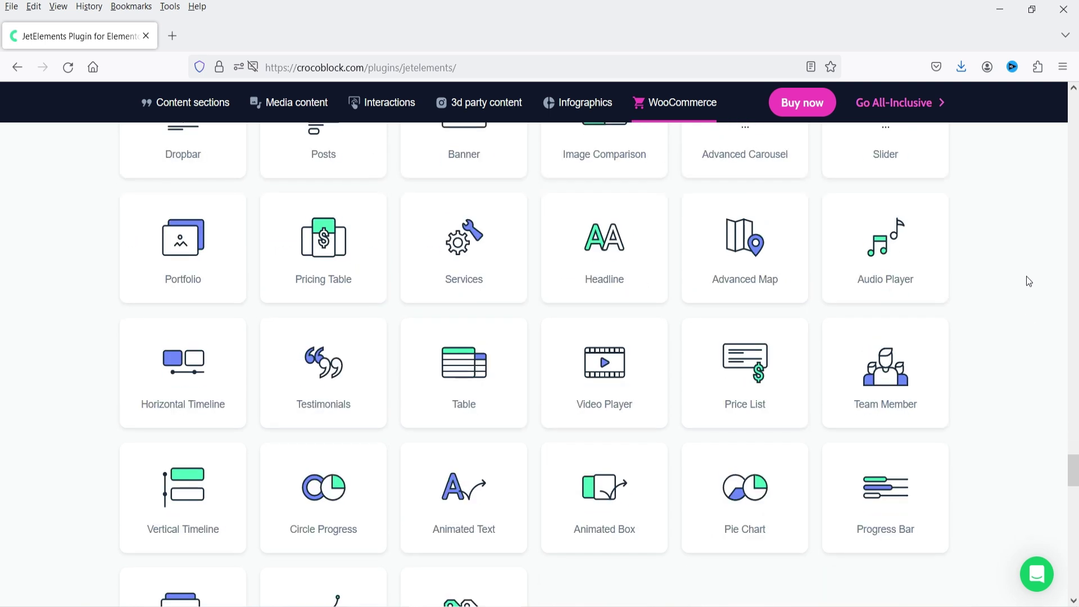
scroll(1011, 308, "down", 4)
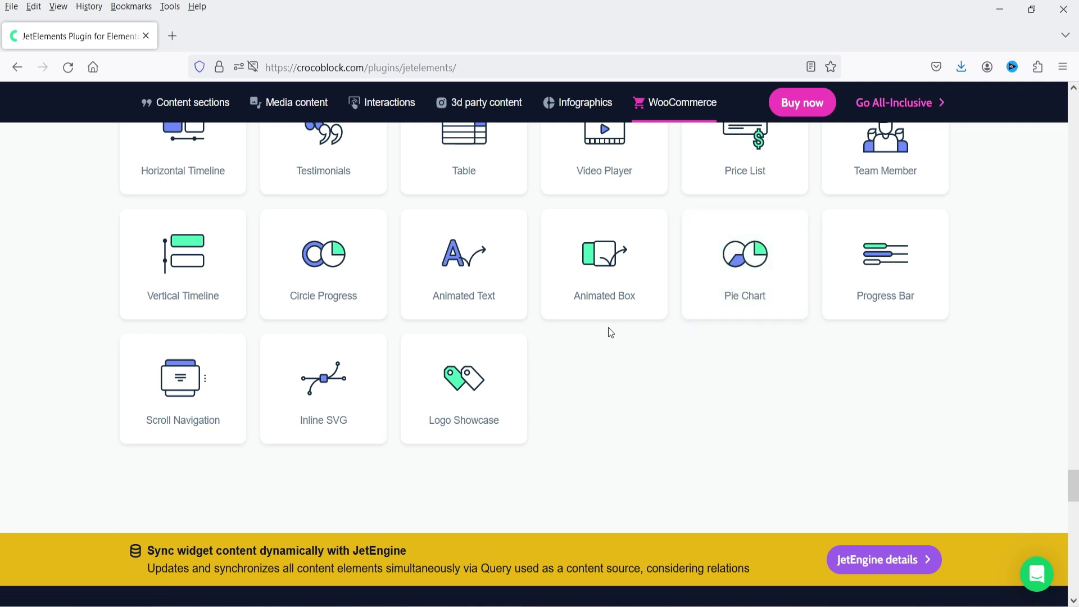
scroll(1008, 334, "up", 3)
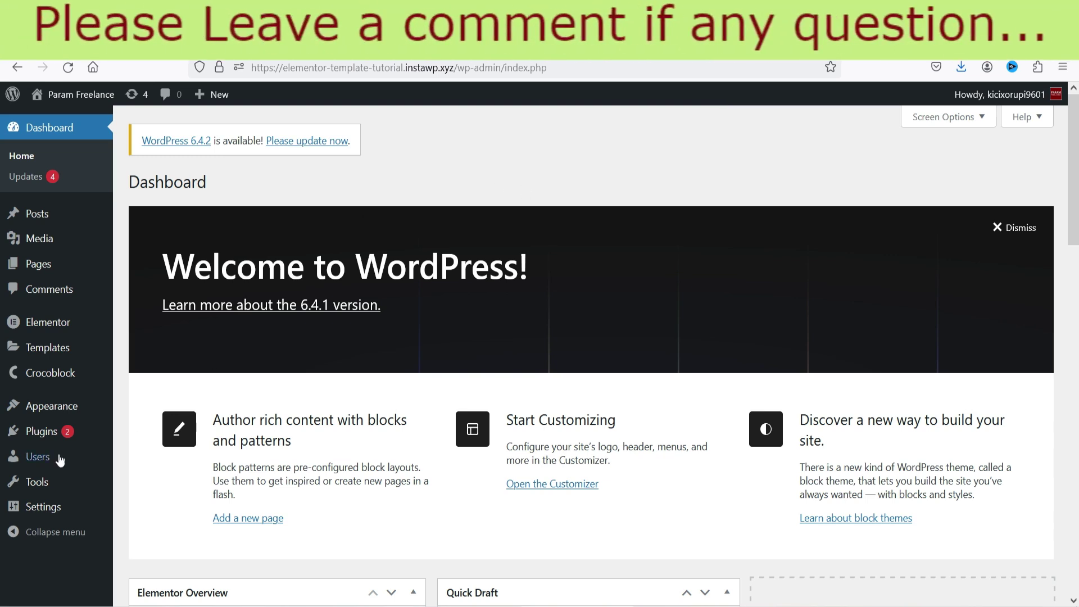
Check the JetElements For Elementor entry among the installed WordPress plugins, and open the Crocoblock dashboard to review its installed and available JetPlugins.
left_click(44, 431)
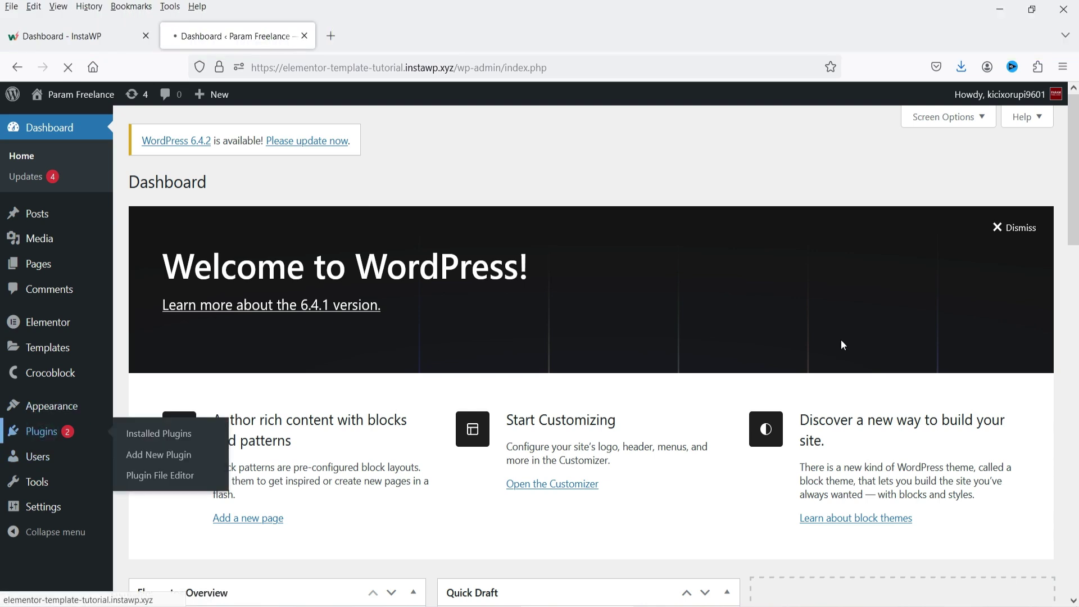
scroll(742, 318, "down", 5)
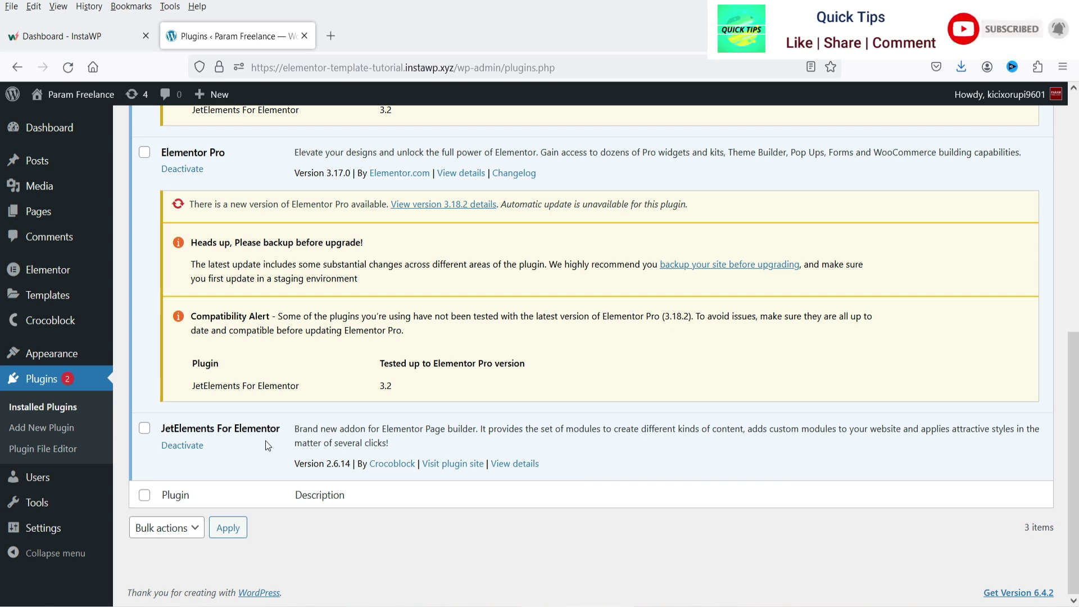
mouse_move(58, 324)
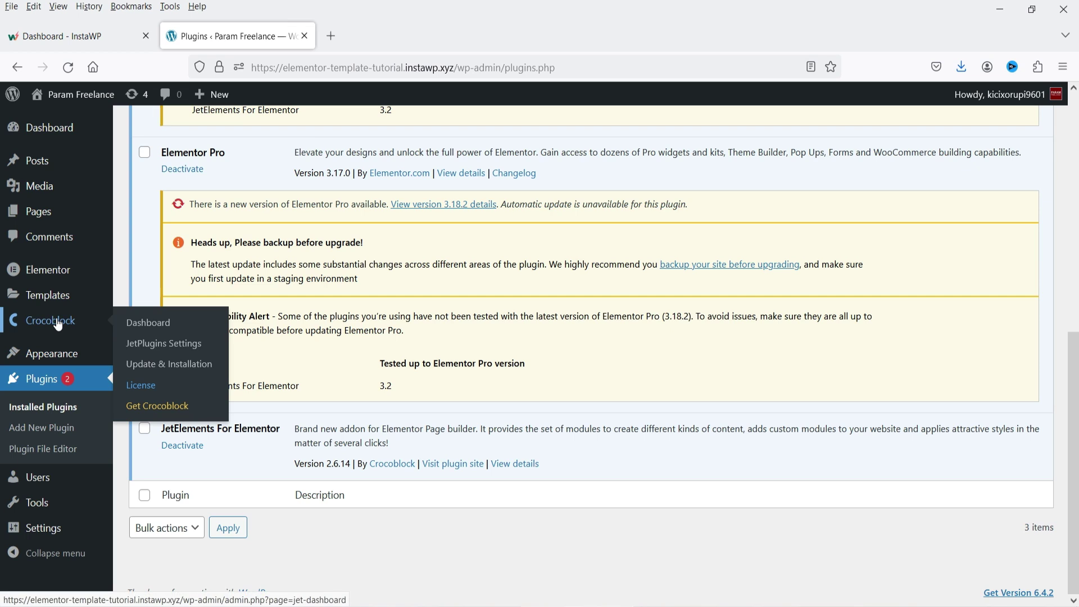
left_click(58, 324)
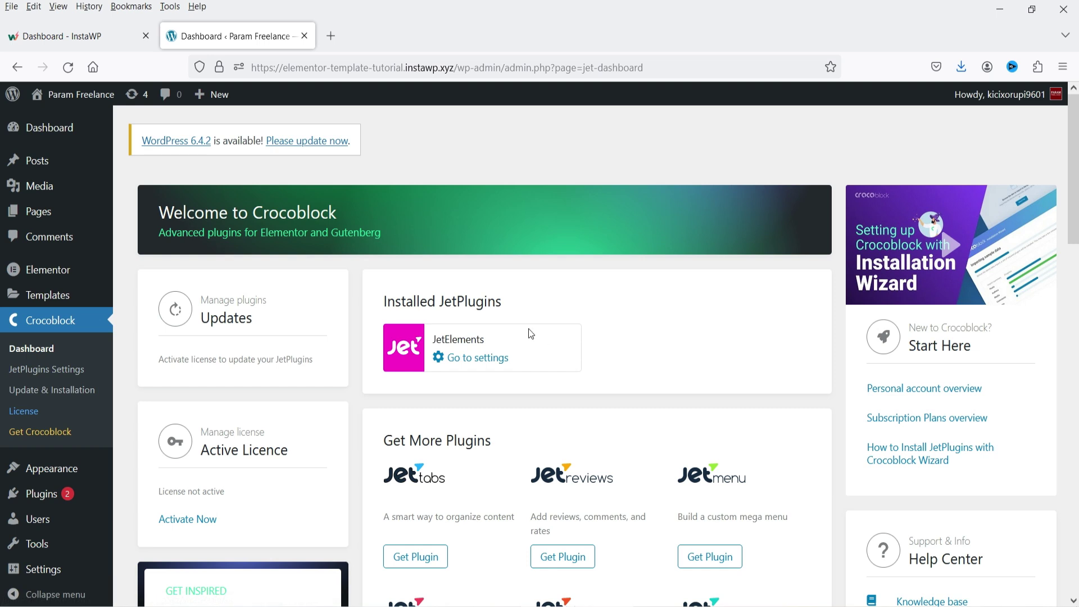
scroll(580, 342, "down", 3)
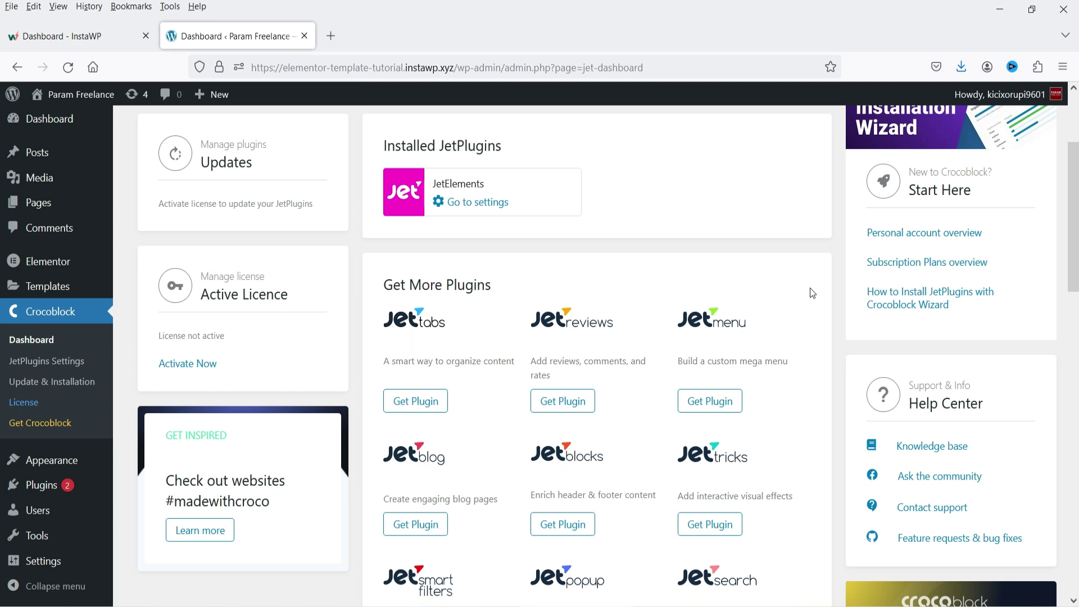
Review the installed JetElements plugin and the other JetPlugins offered on the Crocoblock dashboard.
scroll(811, 291, "down", 3)
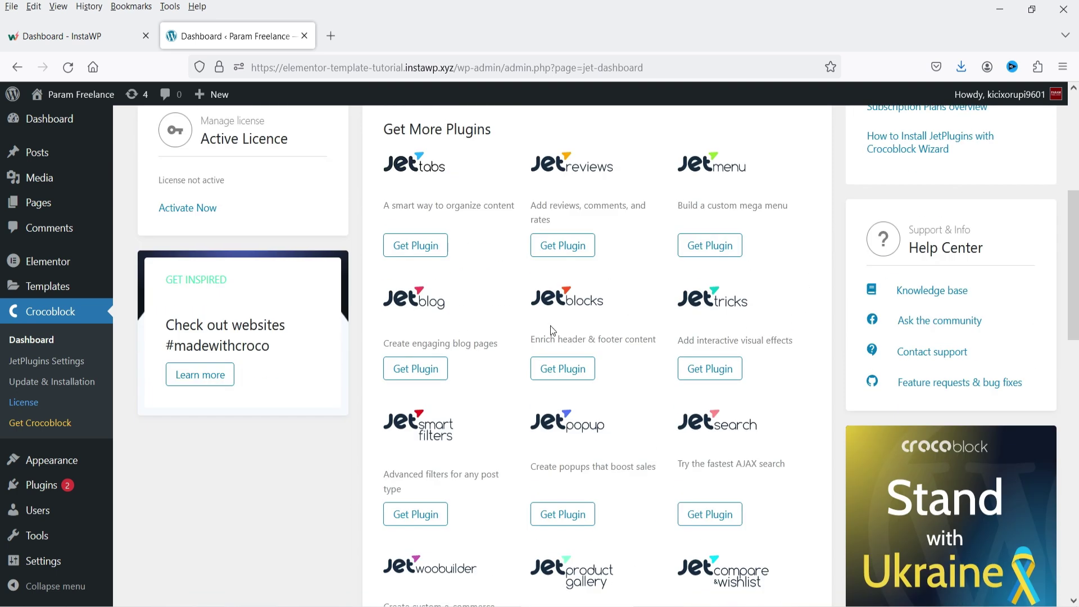
scroll(747, 319, "up", 3)
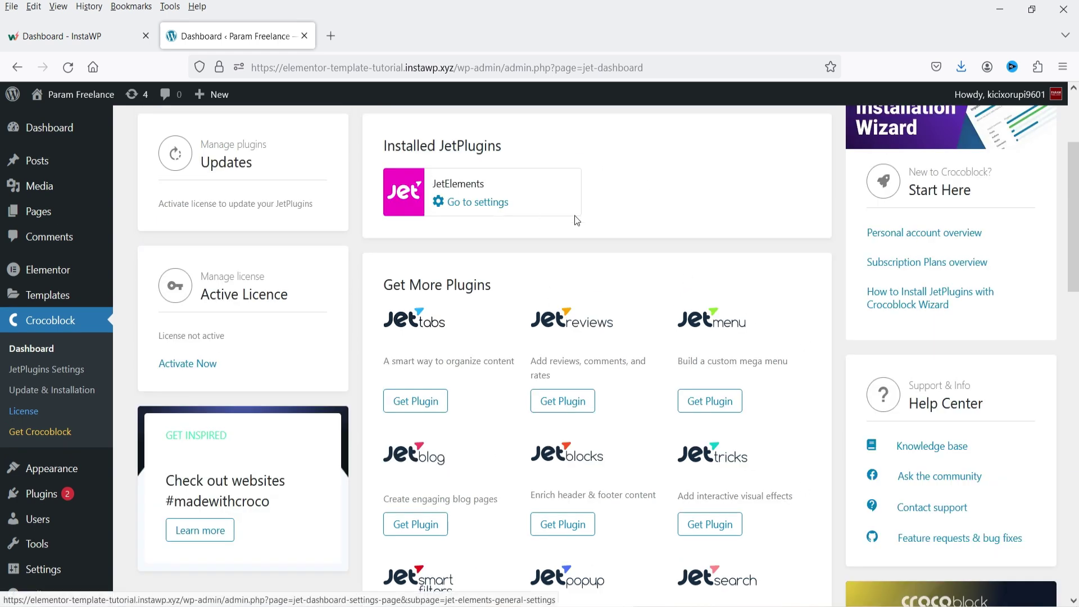
scroll(734, 395, "down", 2)
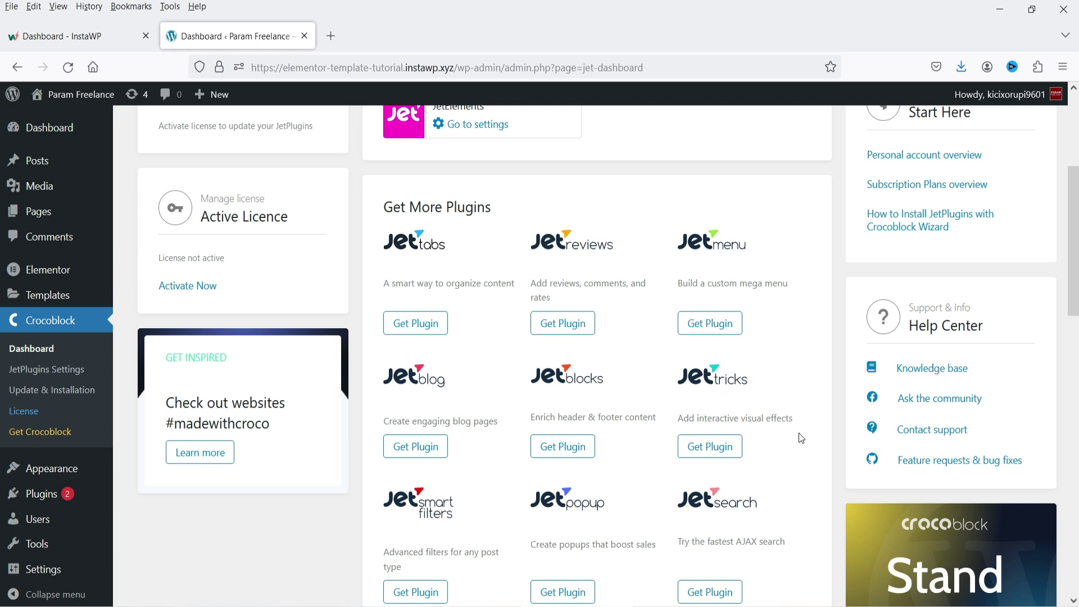
scroll(798, 432, "up", 2)
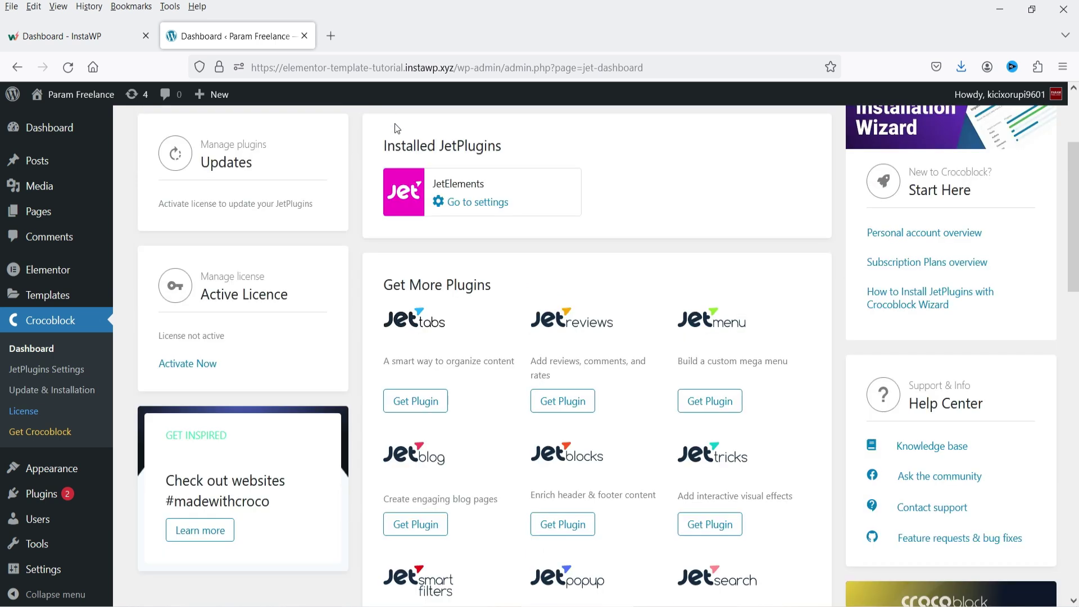
Open the JetElements settings and review the general settings, the integrations and the available widgets and extensions.
left_click(480, 202)
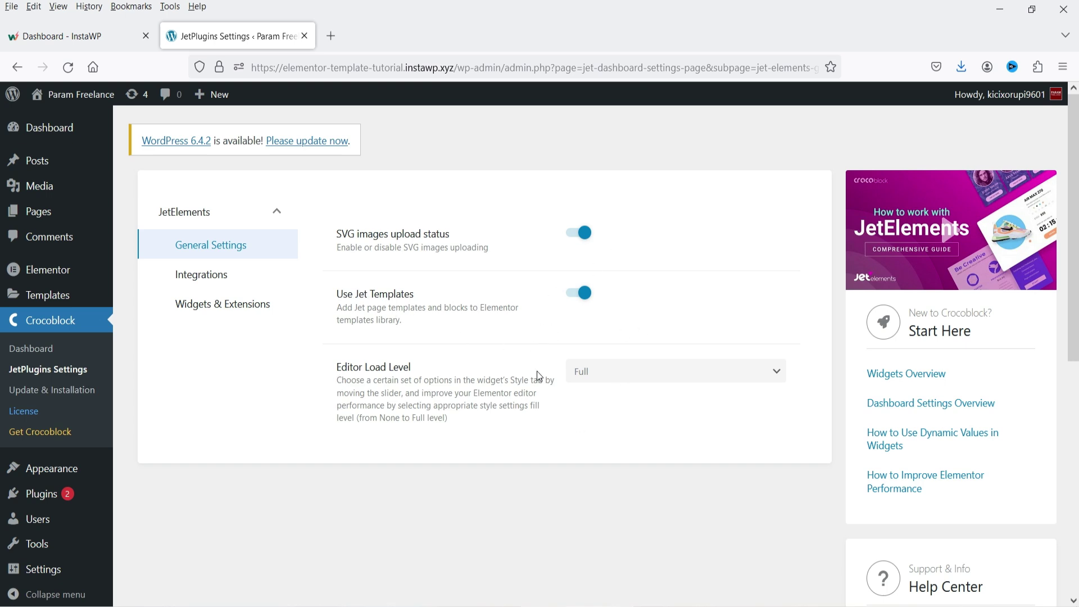
left_click(187, 274)
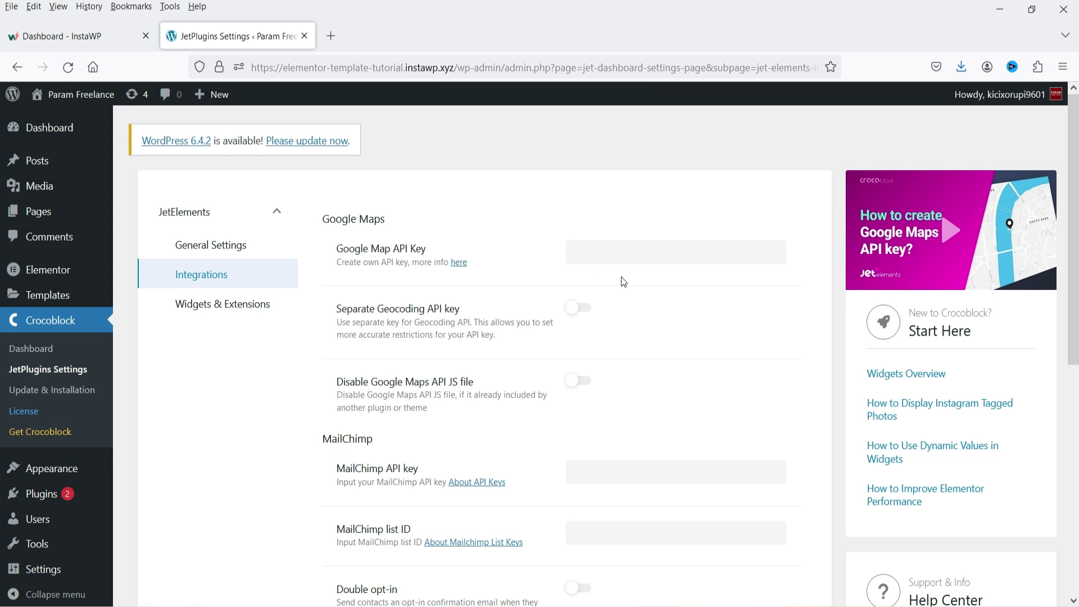
scroll(627, 270, "down", 2)
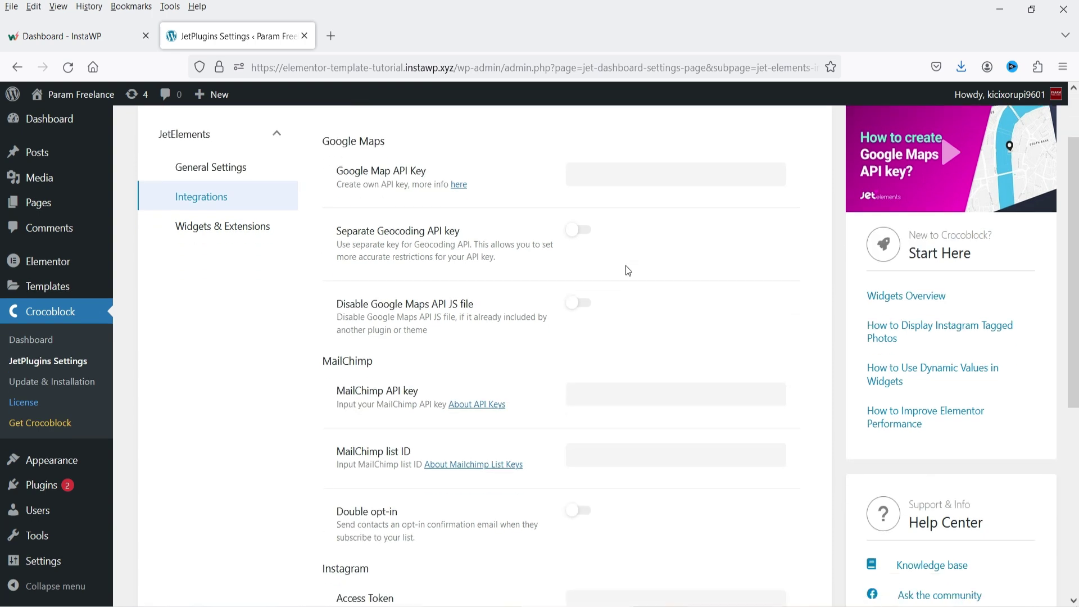
scroll(626, 265, "down", 3)
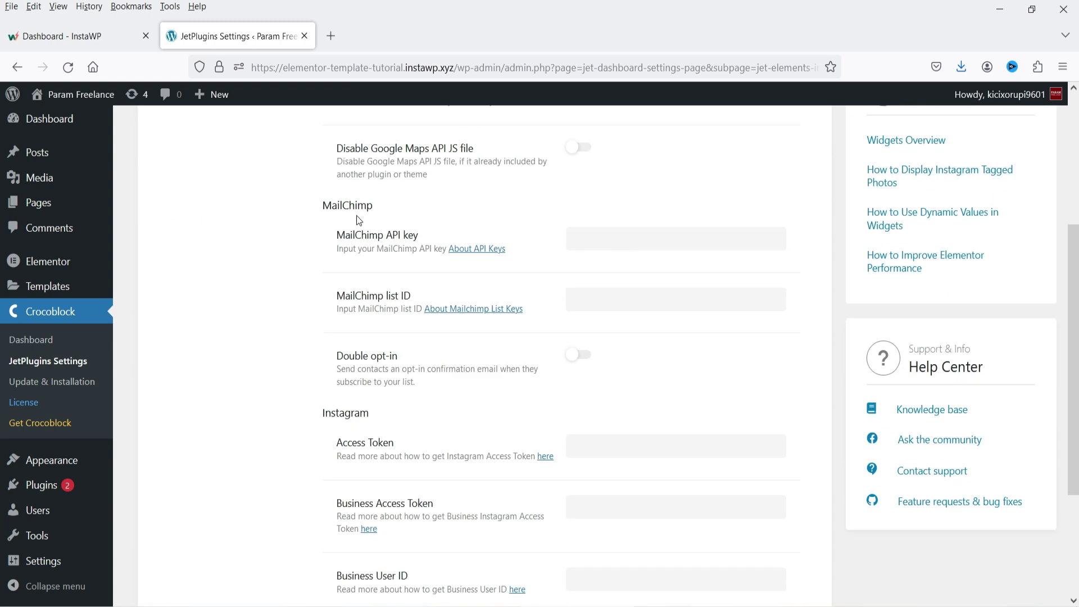
scroll(393, 236, "down", 3)
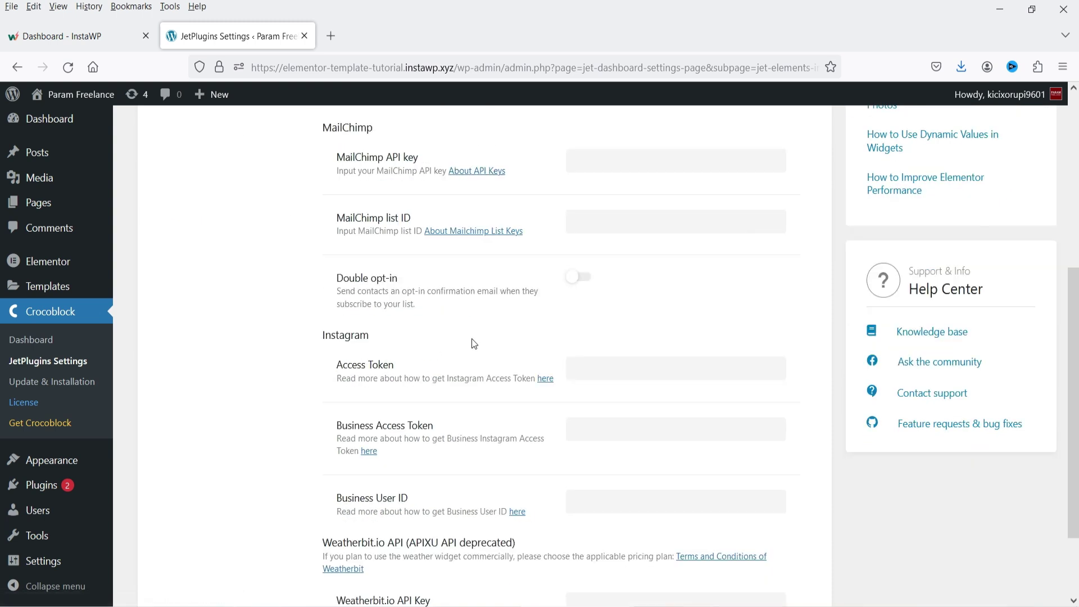
scroll(471, 344, "down", 3)
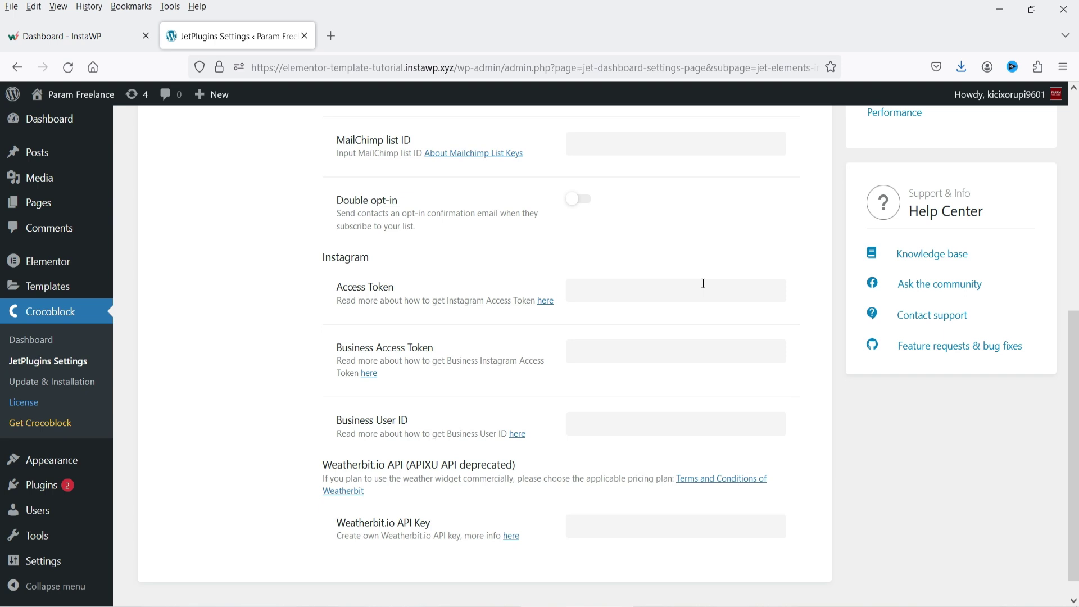
scroll(703, 283, "up", 15)
left_click(204, 301)
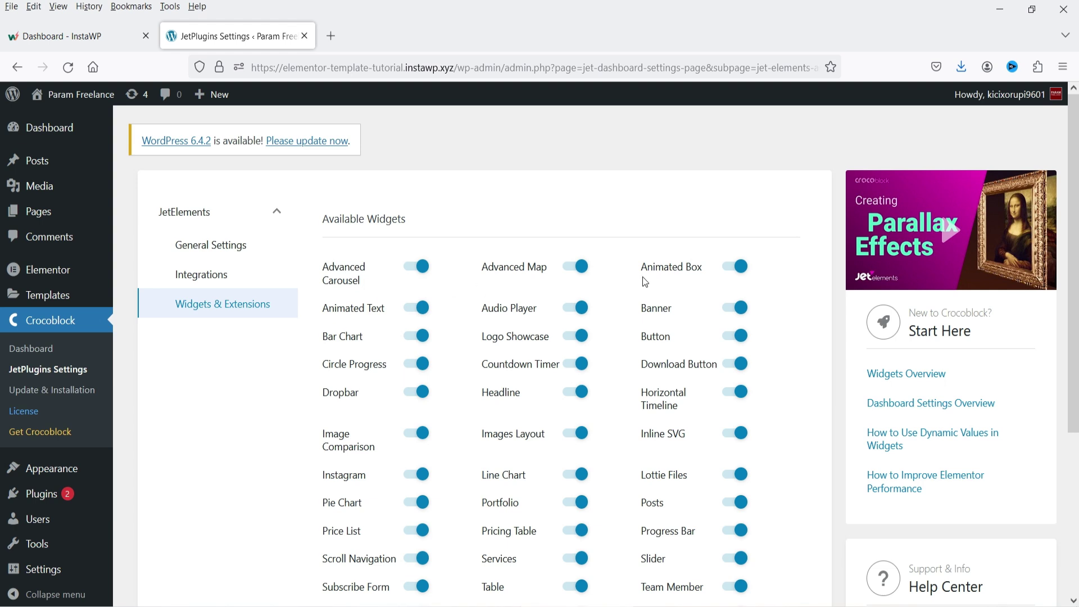
scroll(667, 288, "down", 4)
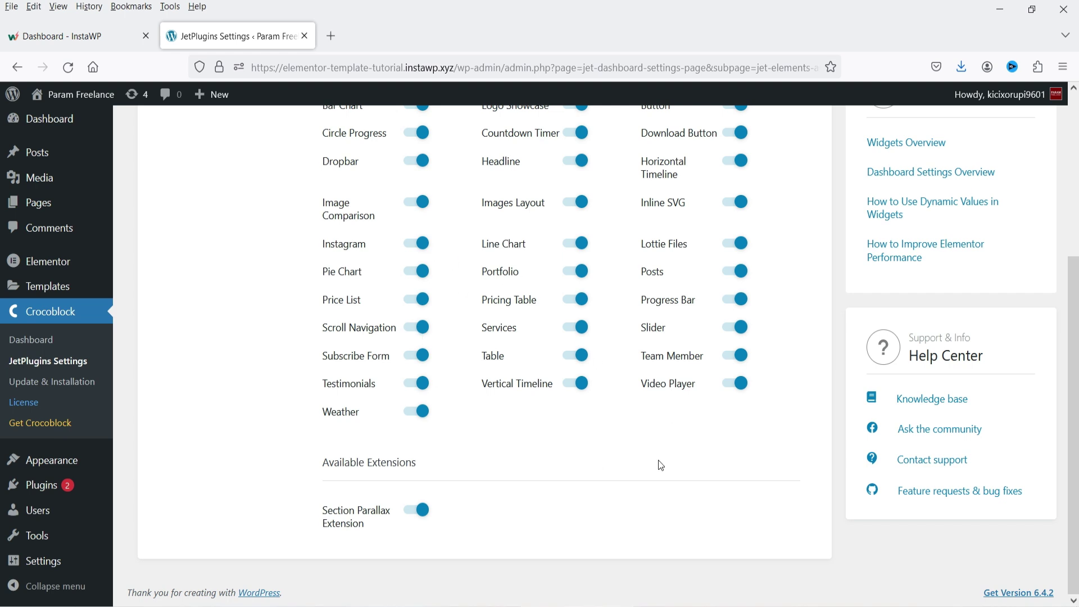
Try switching the Video Player, Vertical Timeline and Testimonials widgets off and back on.
left_click(736, 386)
left_click(567, 387)
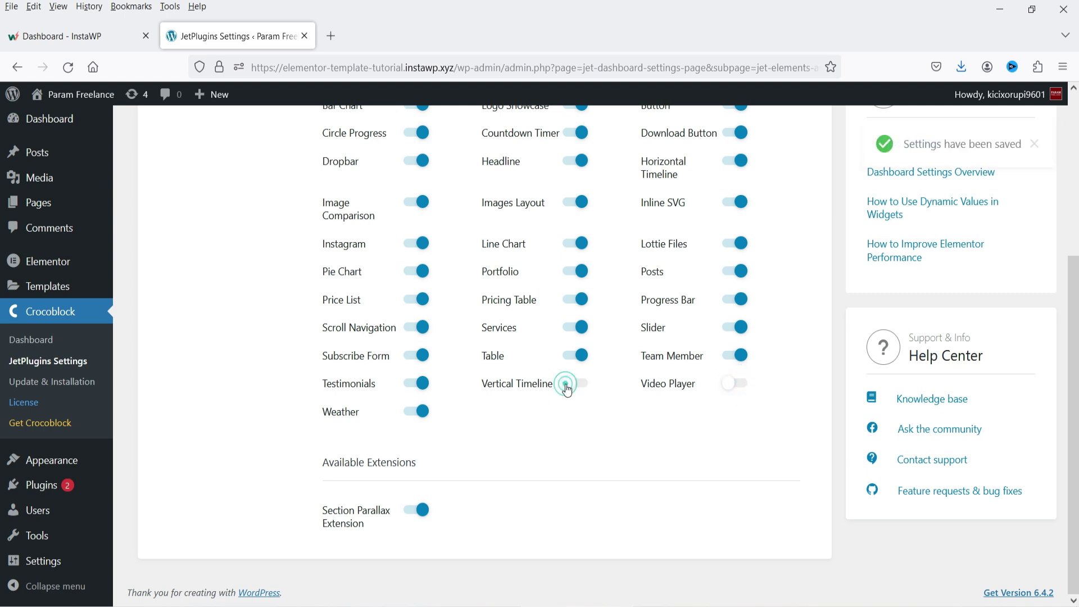
left_click(408, 384)
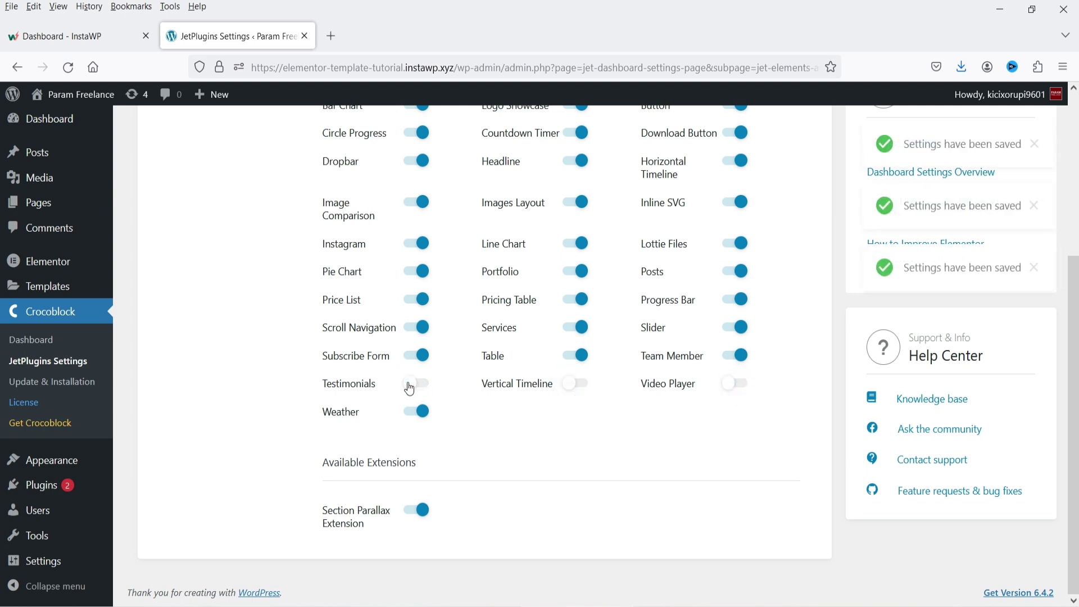
left_click(409, 386)
left_click(574, 385)
left_click(734, 384)
scroll(614, 419, "up", 5)
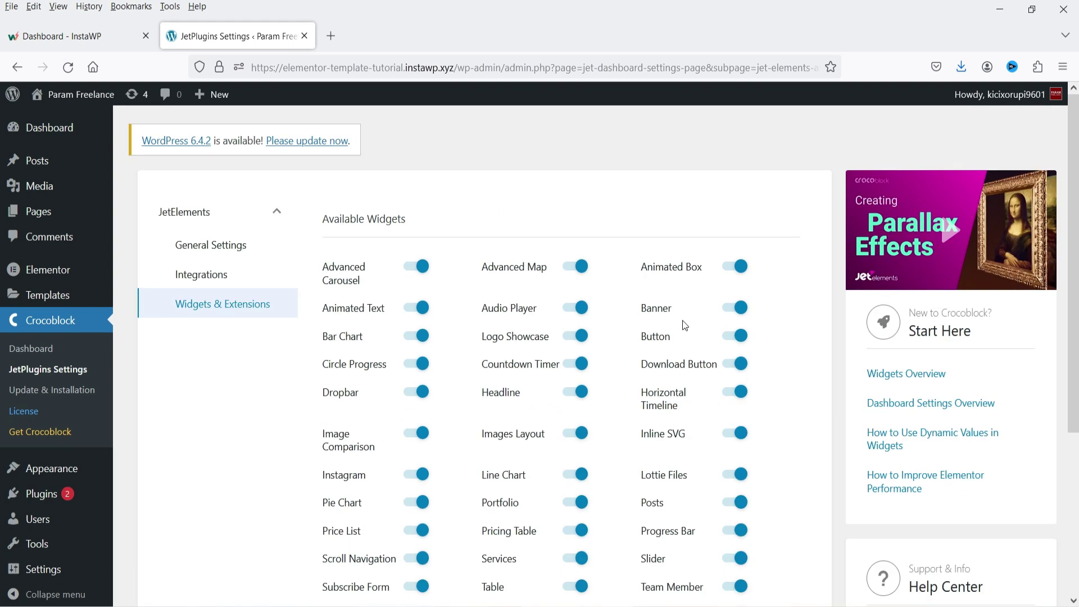
Open the site's Pages list in a new browser tab.
mouse_move(38, 212)
right_click(147, 214)
left_click(179, 228)
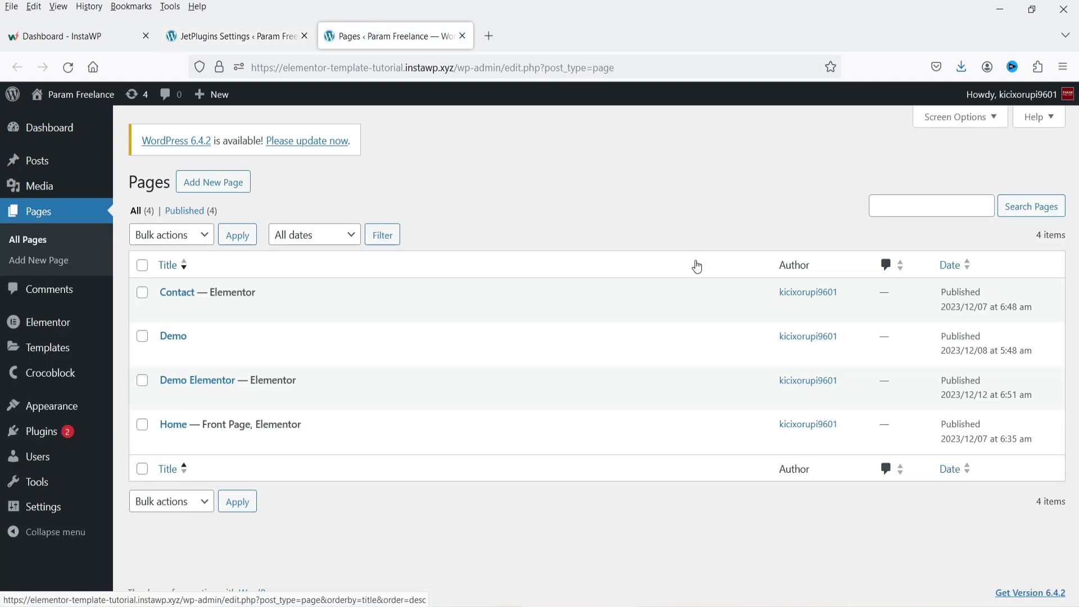
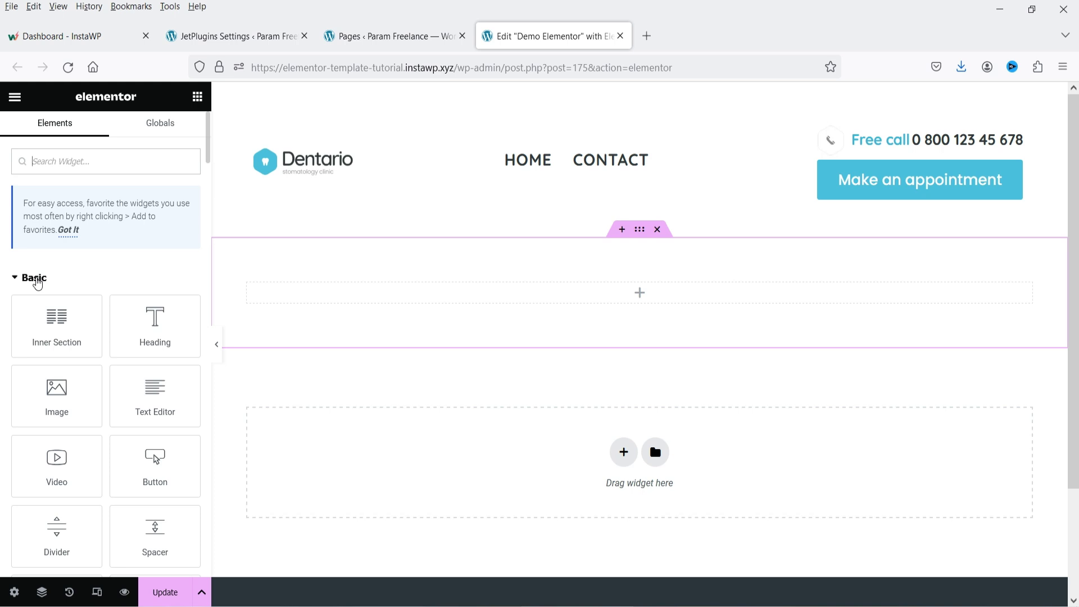
Collapse the Basic, Pro and General widget categories and look through the JetElements widgets in the Elementor editor.
left_click(53, 281)
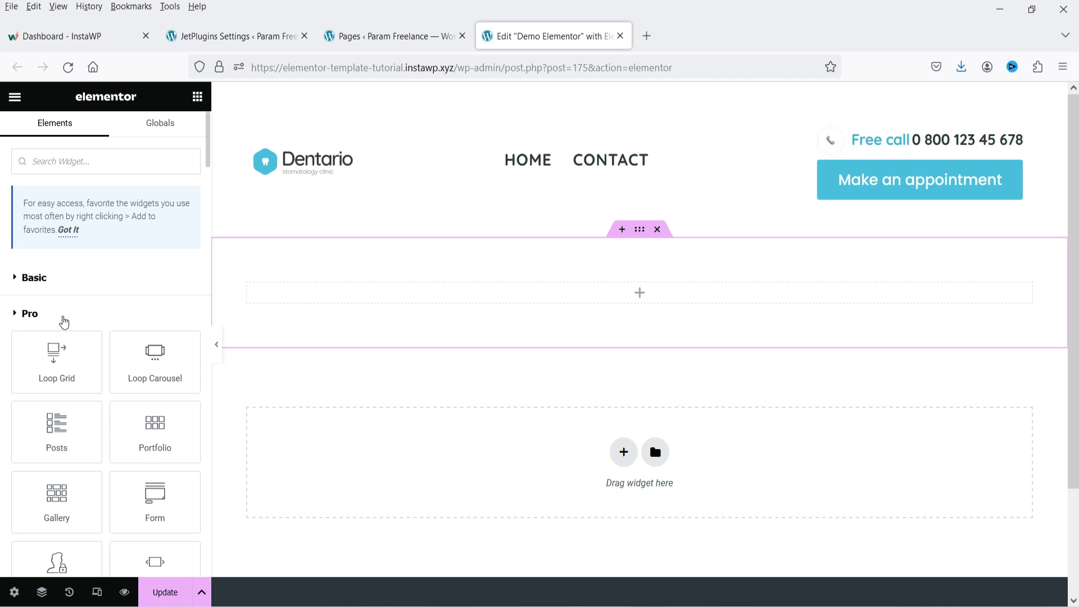
left_click(64, 317)
left_click(56, 353)
scroll(66, 337, "down", 2)
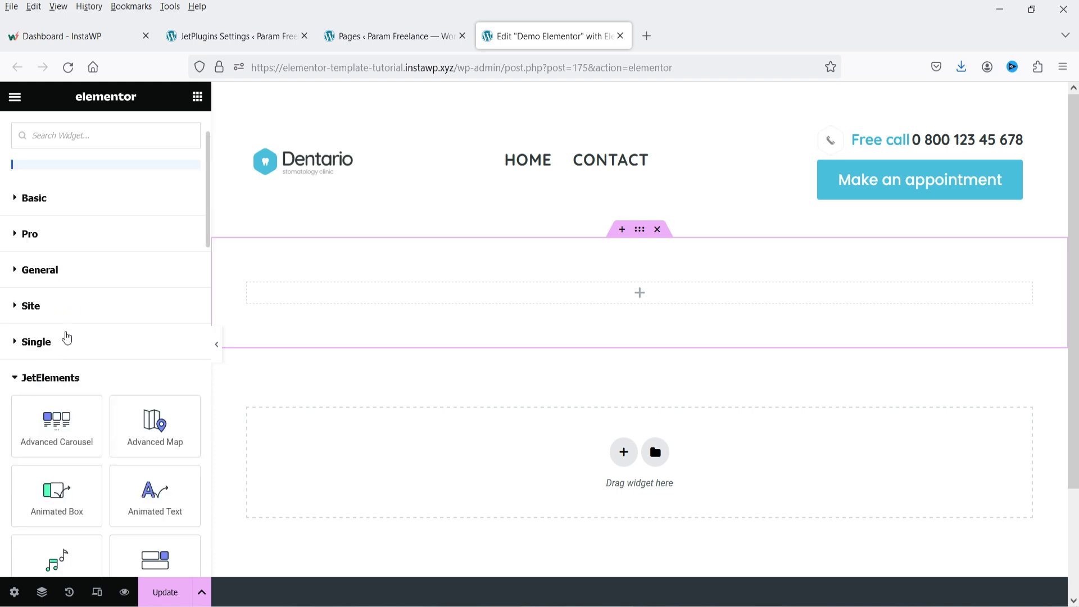
scroll(83, 365, "down", 3)
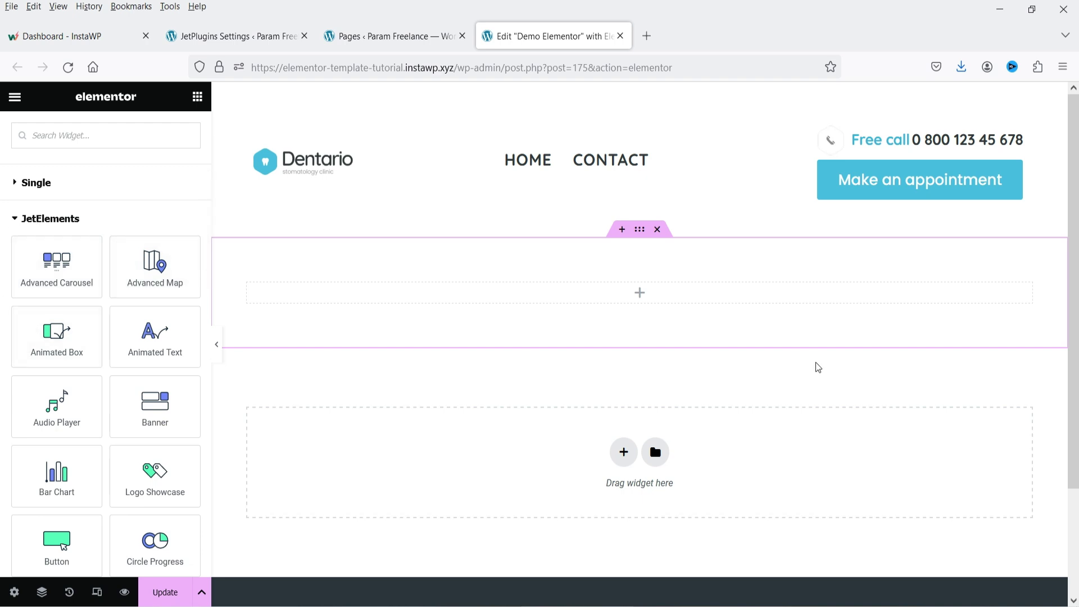
scroll(89, 356, "down", 15)
scroll(89, 364, "up", 17)
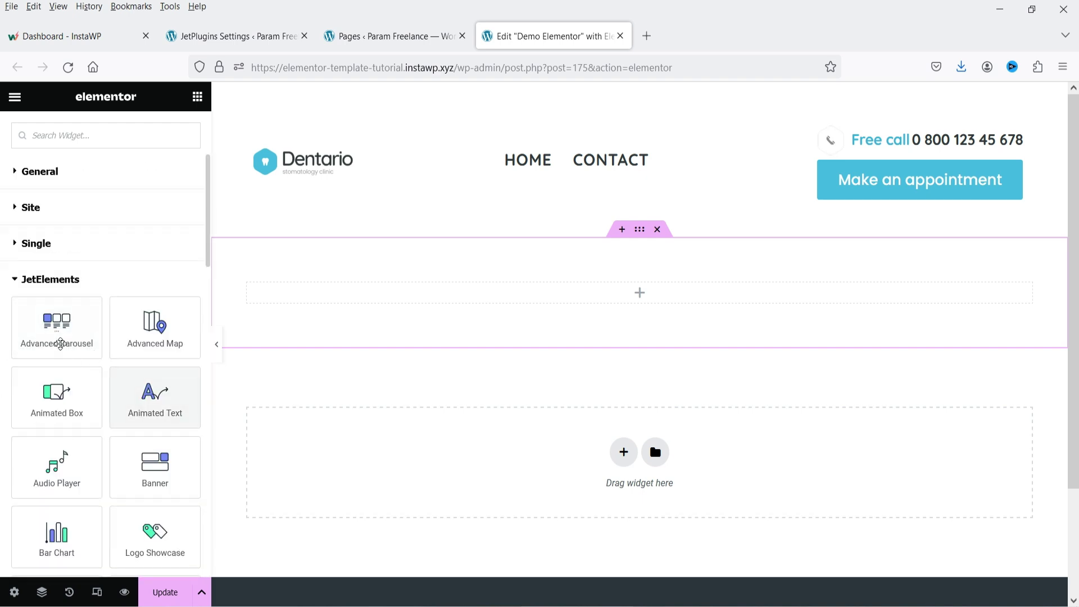
Insert an Advanced Carousel widget into the page's empty section and duplicate its slide item.
left_click_drag(44, 330, 744, 361)
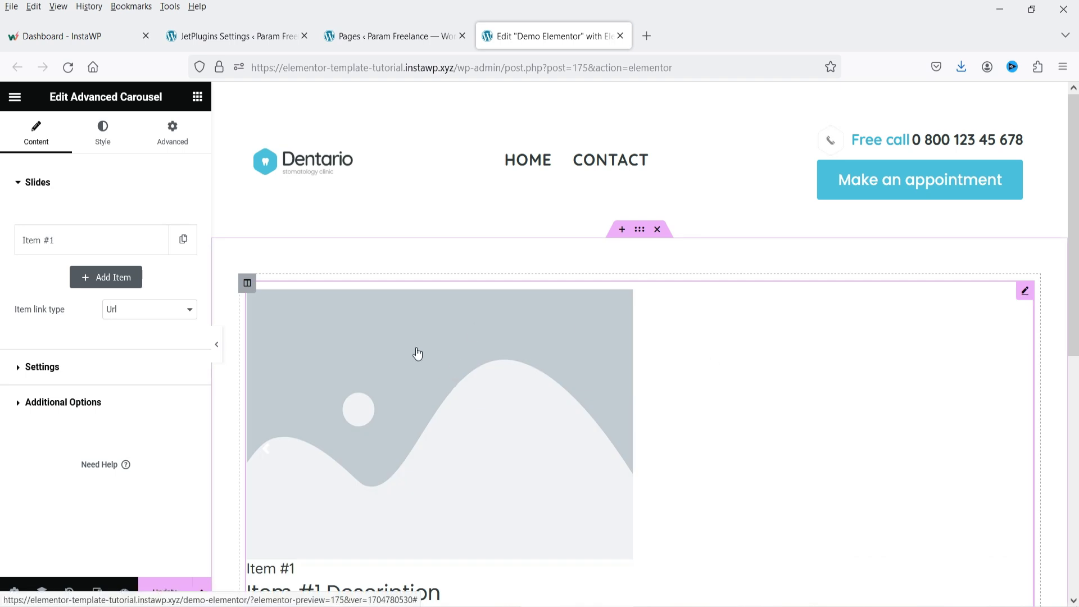
left_click(181, 241)
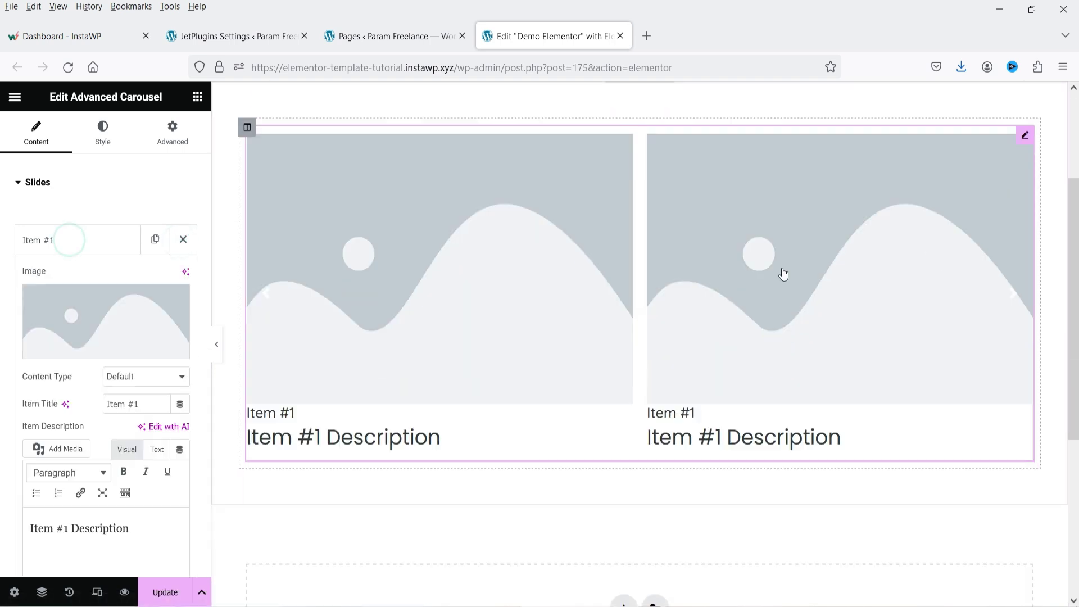
Set the first carousel slide's image to music-band-2.jpg from the media library.
left_click(88, 298)
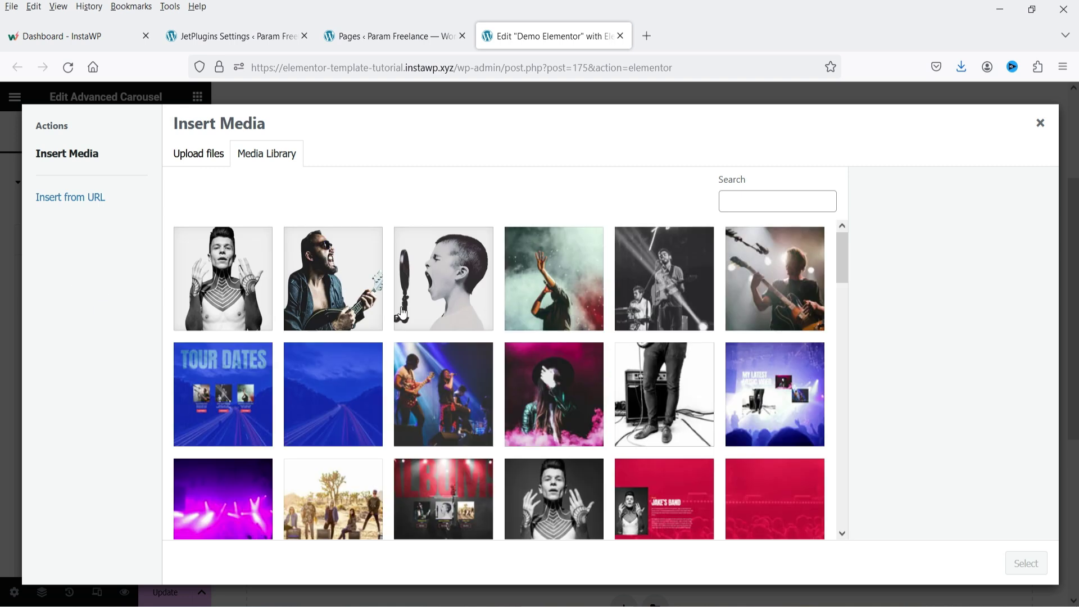
left_click(469, 289)
left_click(676, 271)
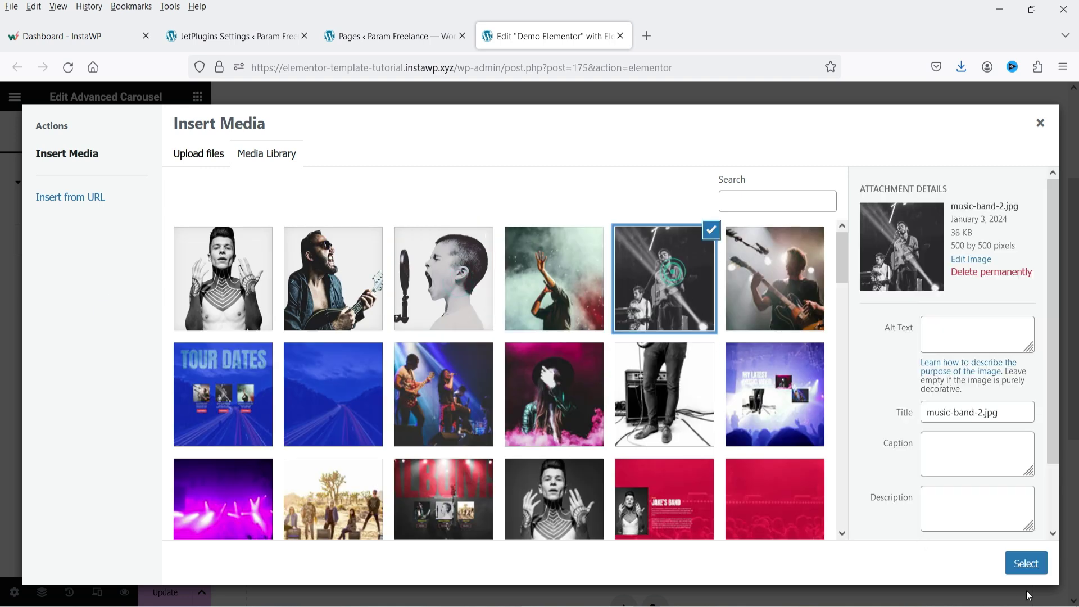
left_click(1022, 565)
left_click(82, 239)
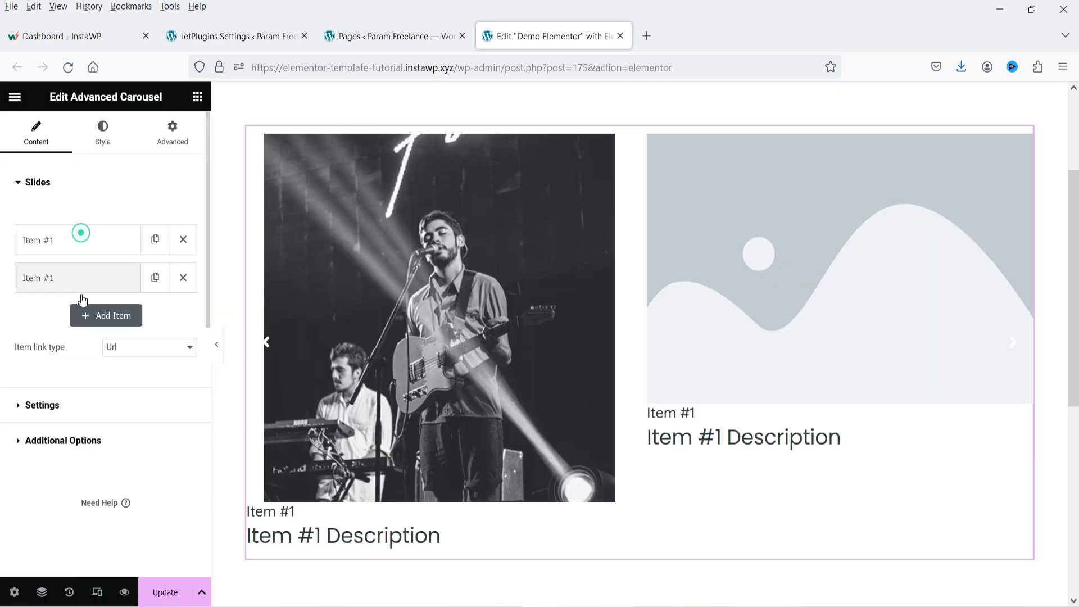
Try the purple concert picture from the media library as the second carousel slide's image.
left_click(73, 281)
left_click(79, 351)
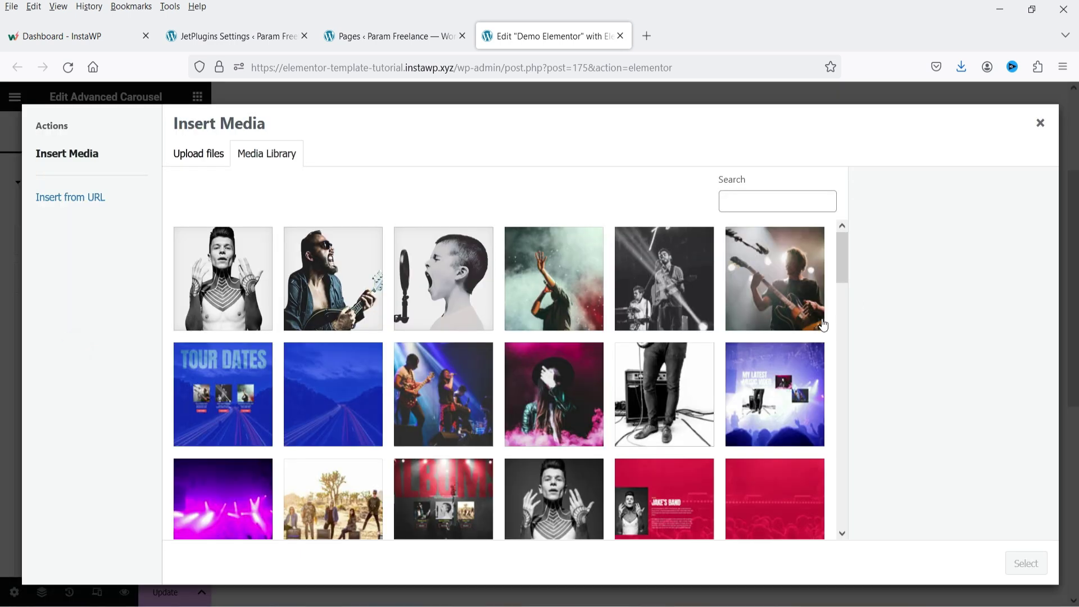
left_click(774, 394)
left_click(1025, 564)
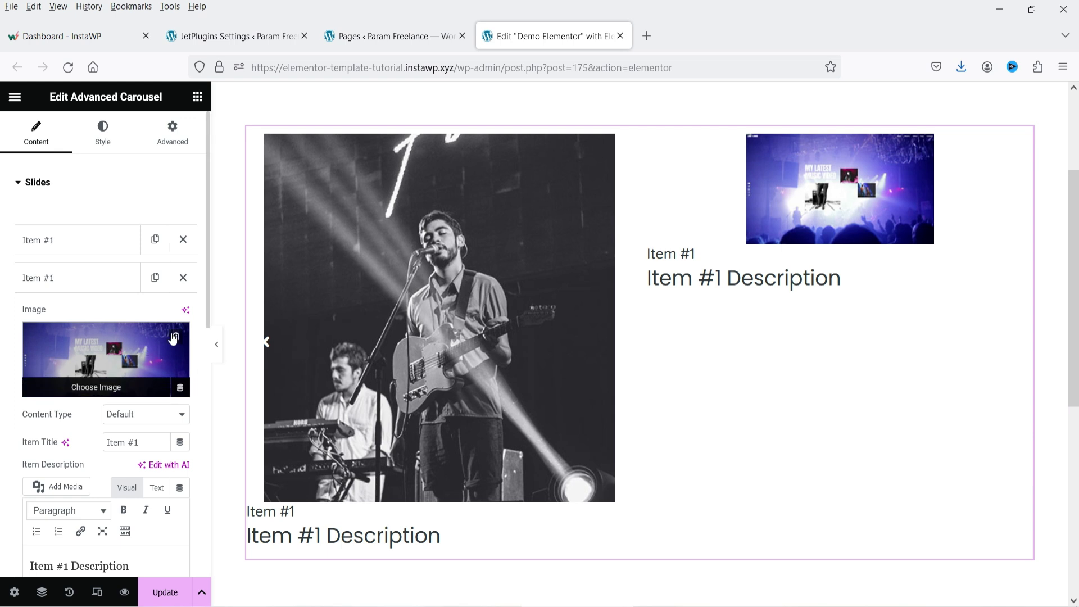
Replace the second carousel slide's image with music-band-1.jpg.
left_click(187, 344)
left_click(778, 319)
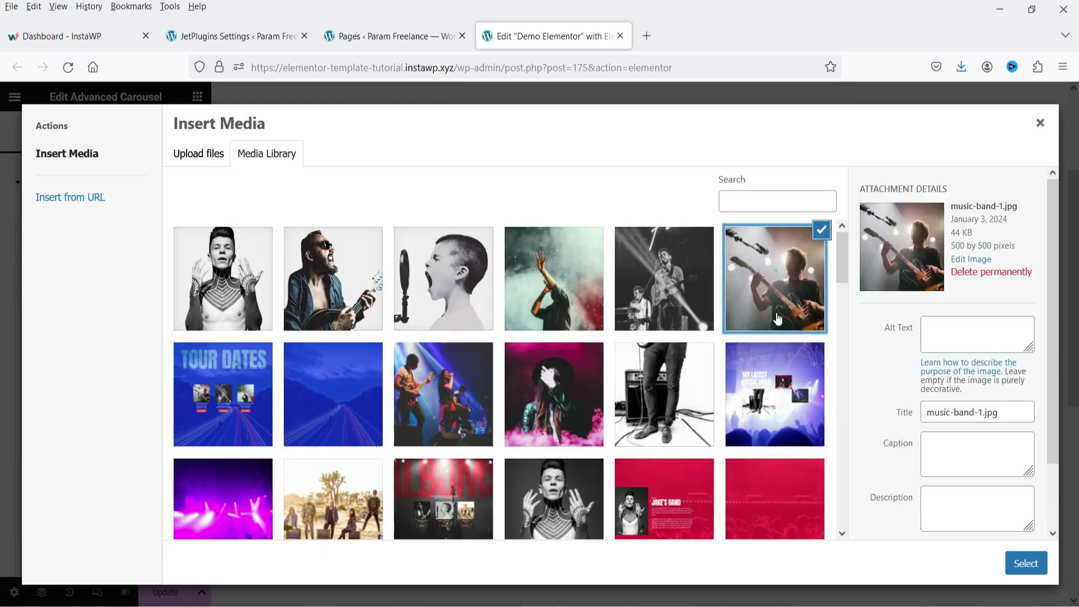
left_click(1025, 563)
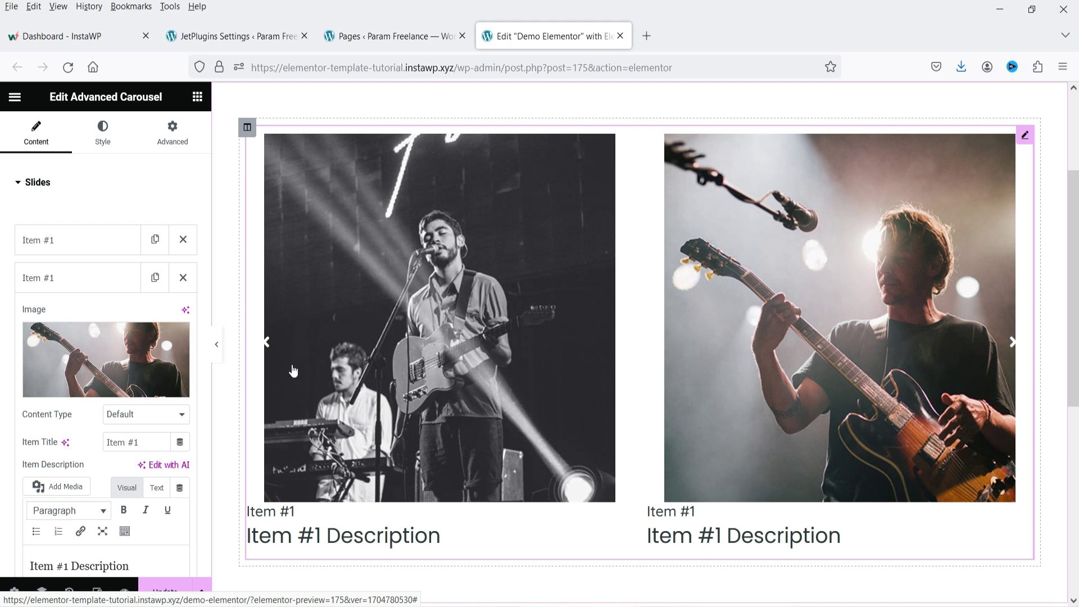
left_click(43, 277)
Duplicate the second carousel slide and set the third slide's image to the picture of legs beside an amplifier.
left_click(155, 277)
left_click(66, 313)
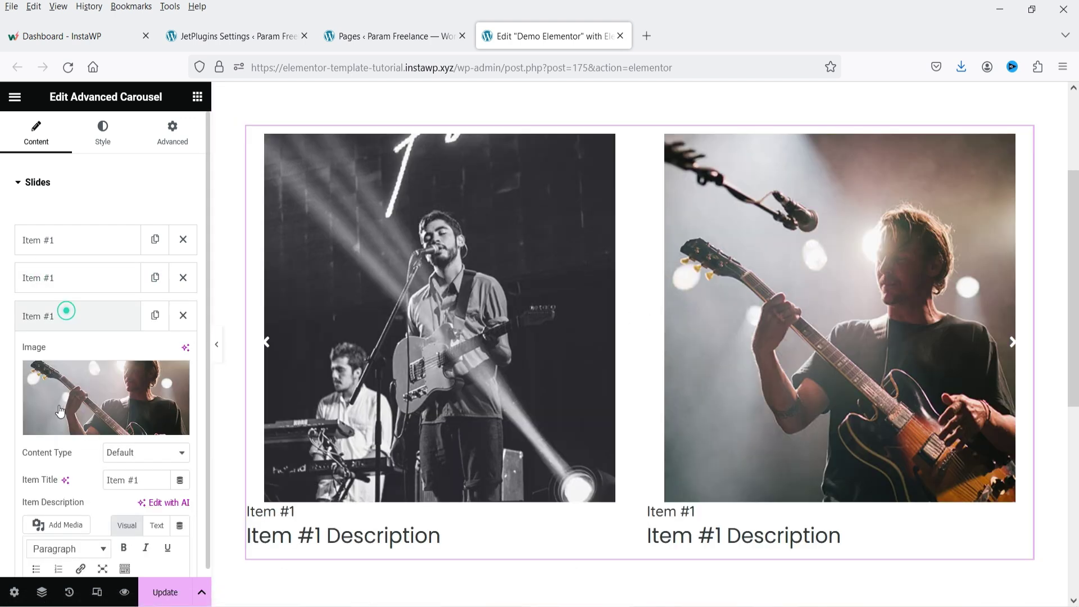
left_click(86, 393)
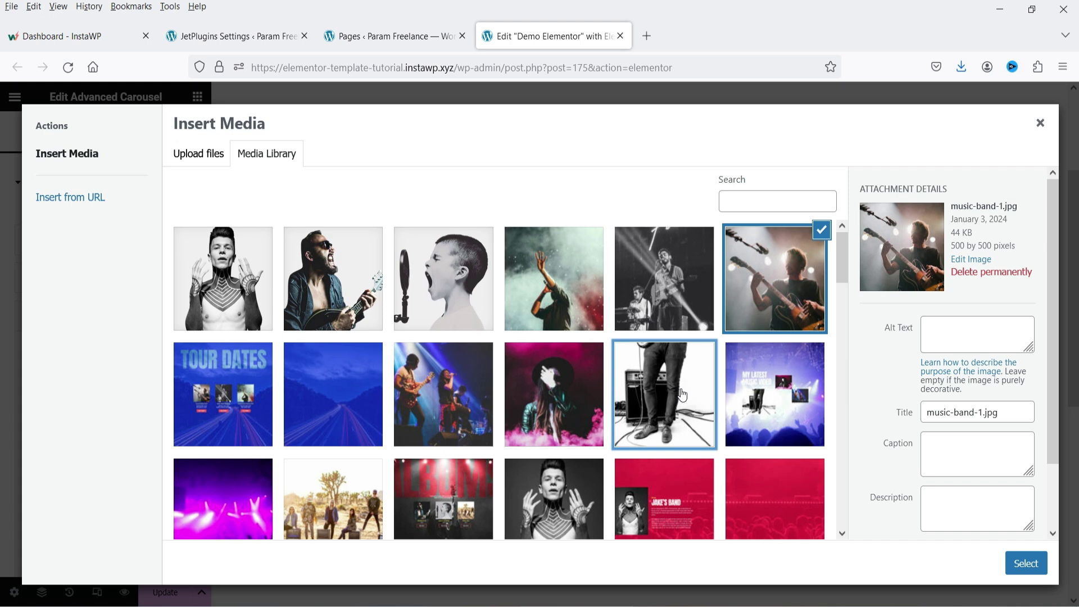
left_click(682, 394)
left_click(1027, 561)
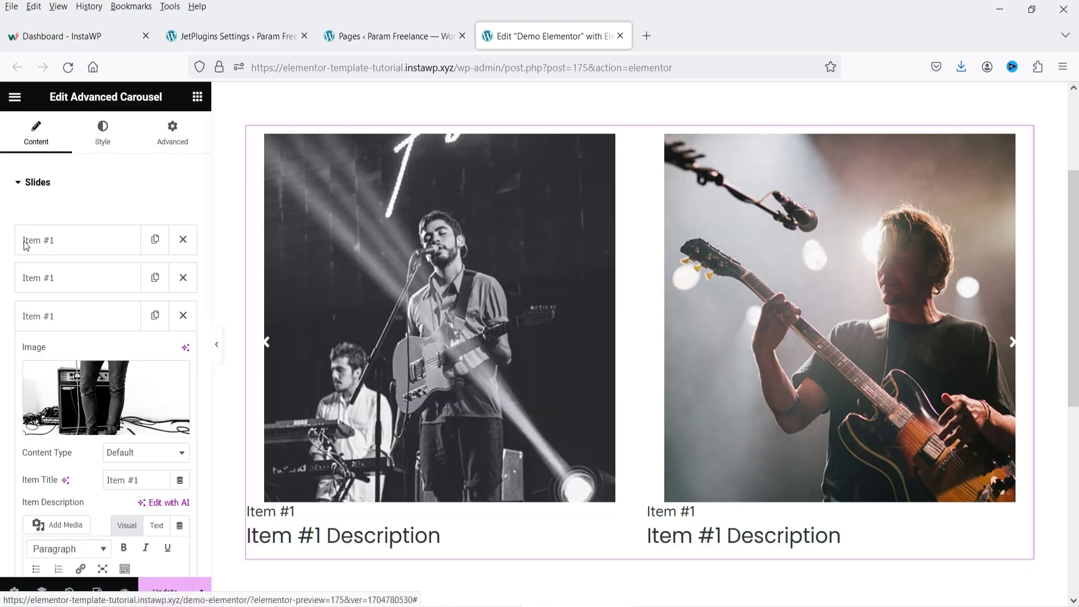
left_click(81, 316)
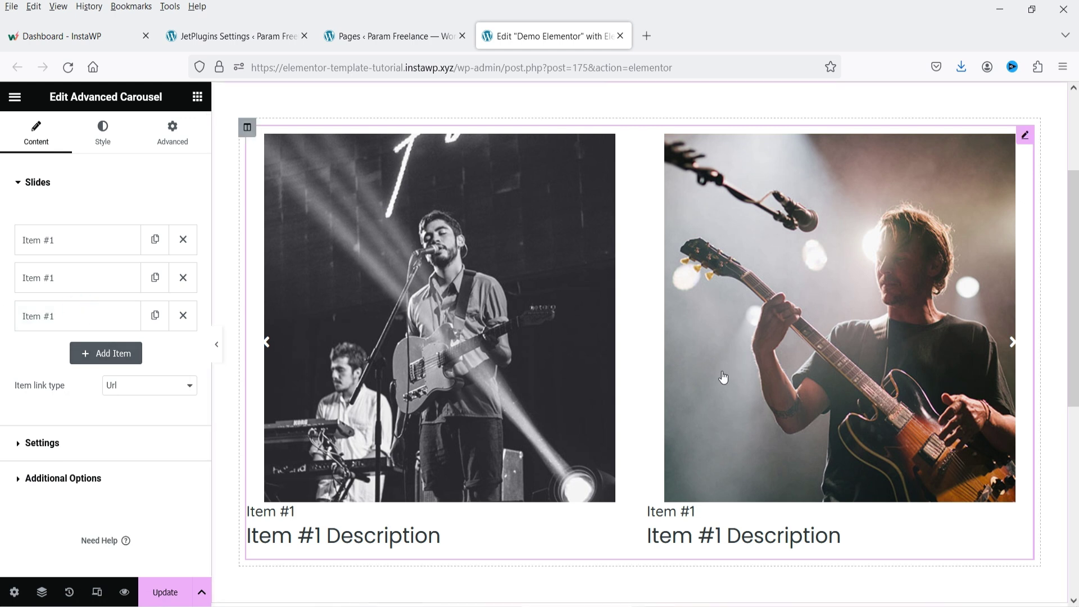
Clear the item title and description of the first carousel slide.
left_click(65, 240)
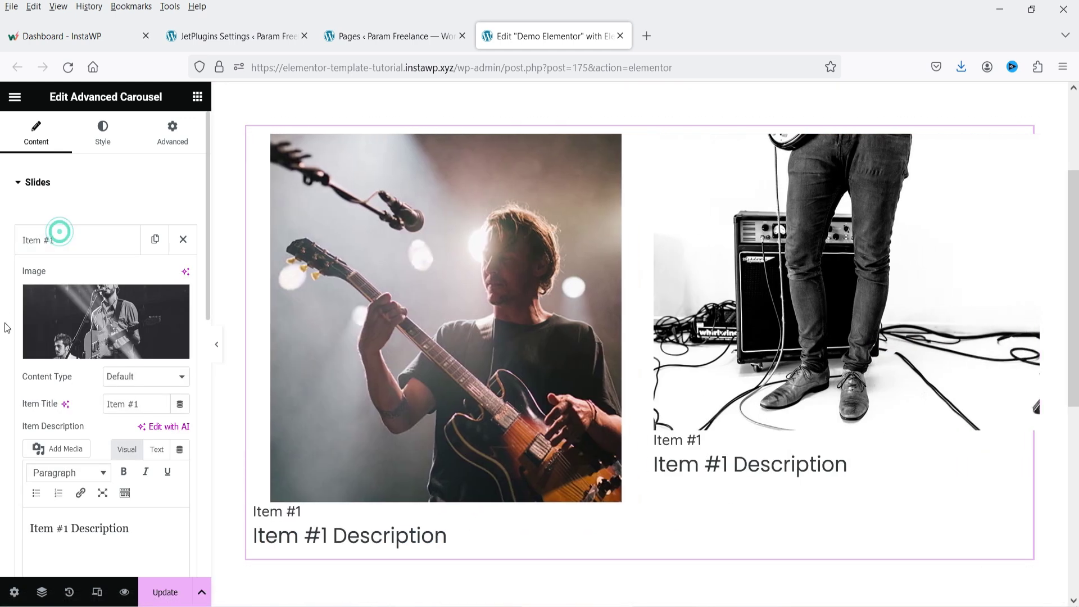
left_click(143, 378)
left_click(145, 379)
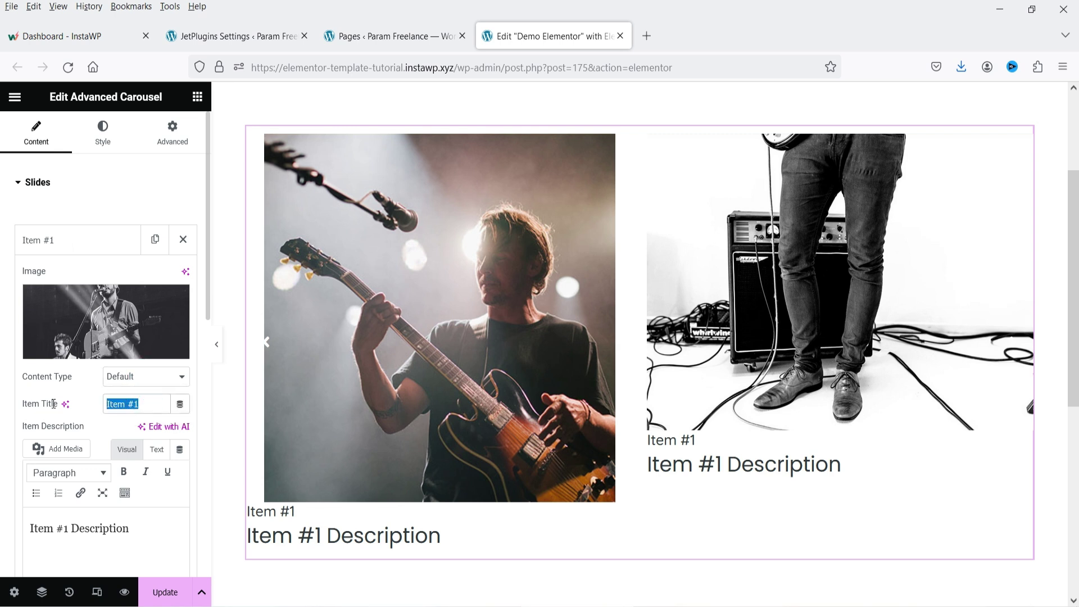
key("BackSpace")
triple_click(115, 529)
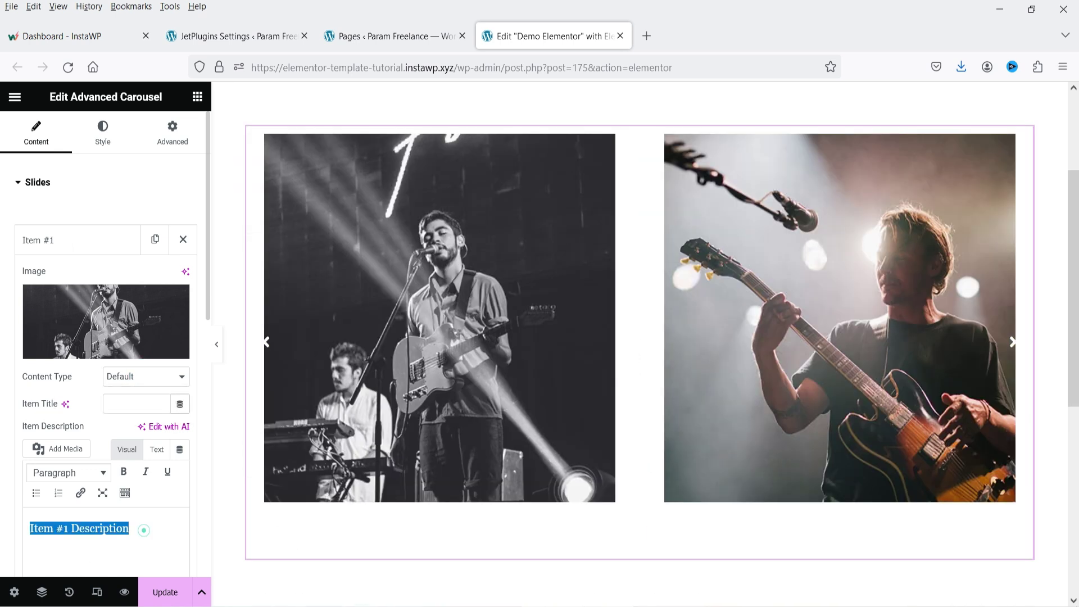
key("BackSpace")
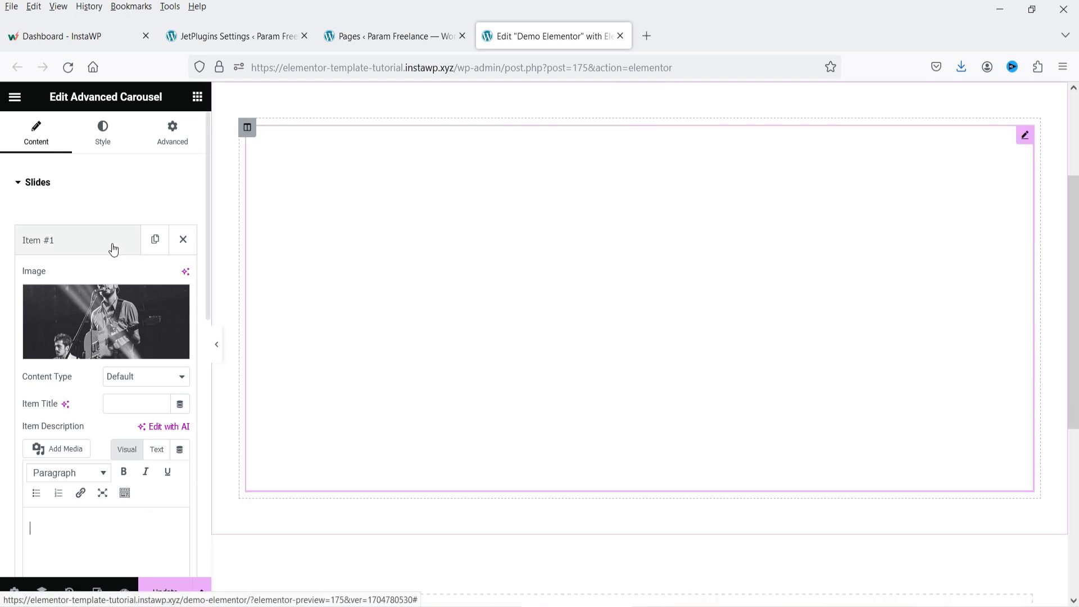
left_click(110, 243)
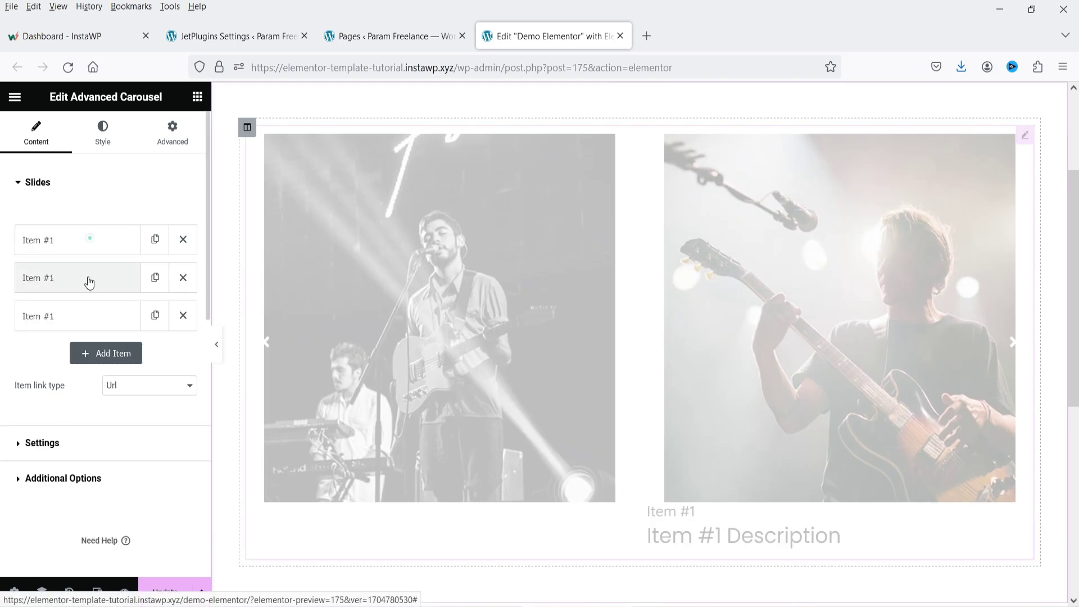
Clear the item title and description of the second carousel slide, the guitarist picture.
left_click(86, 278)
triple_click(147, 443)
key("BackSpace")
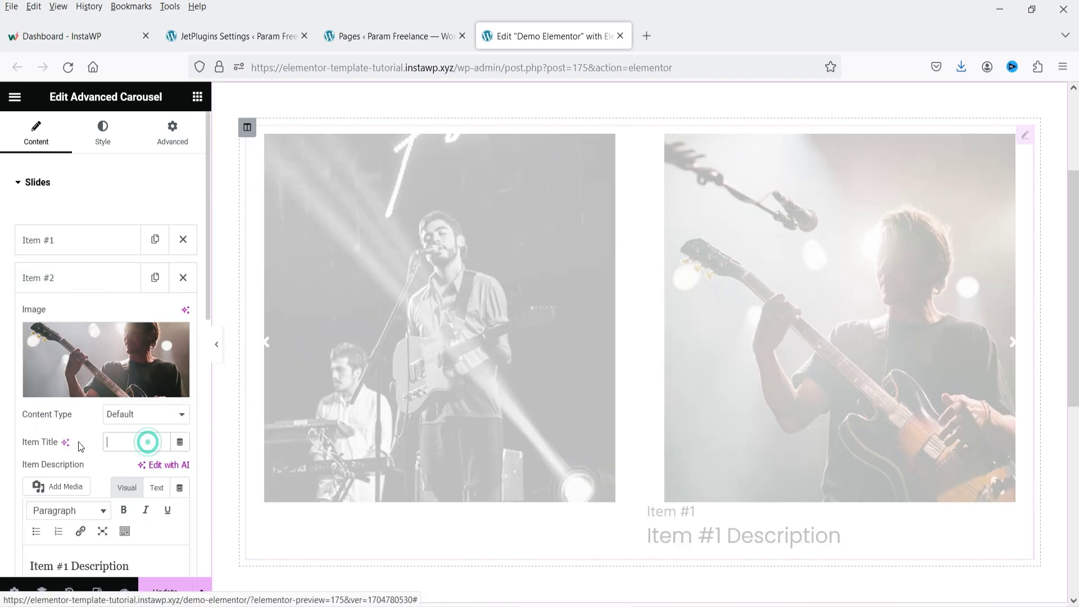
scroll(79, 444, "down", 3)
triple_click(133, 409)
key("BackSpace")
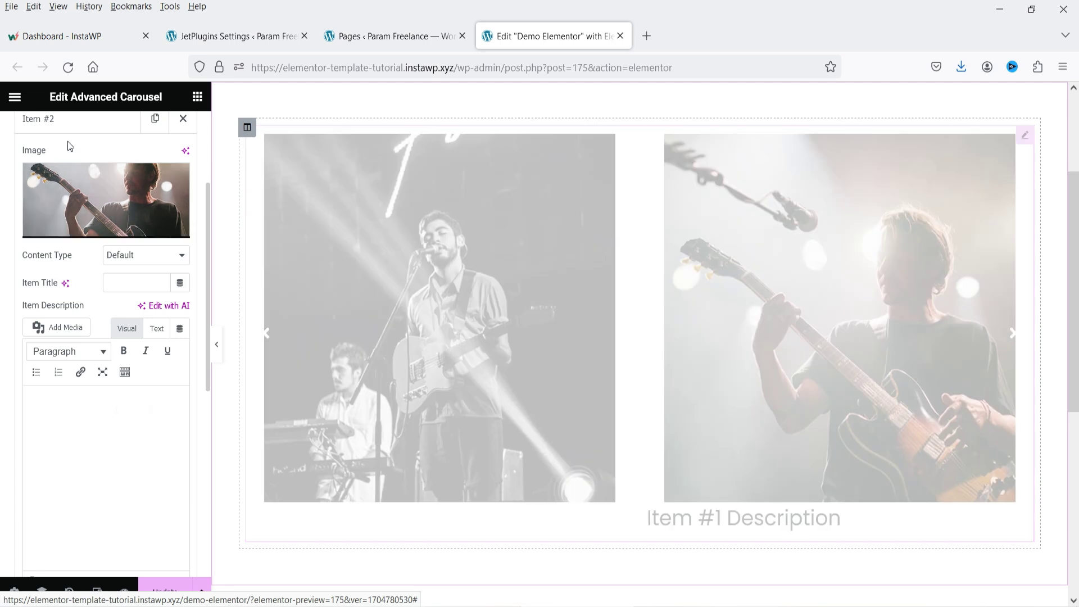
left_click(73, 121)
Clear the item title and description of the third carousel slide and advance the carousel in the preview.
scroll(68, 164, "up", 3)
left_click(89, 306)
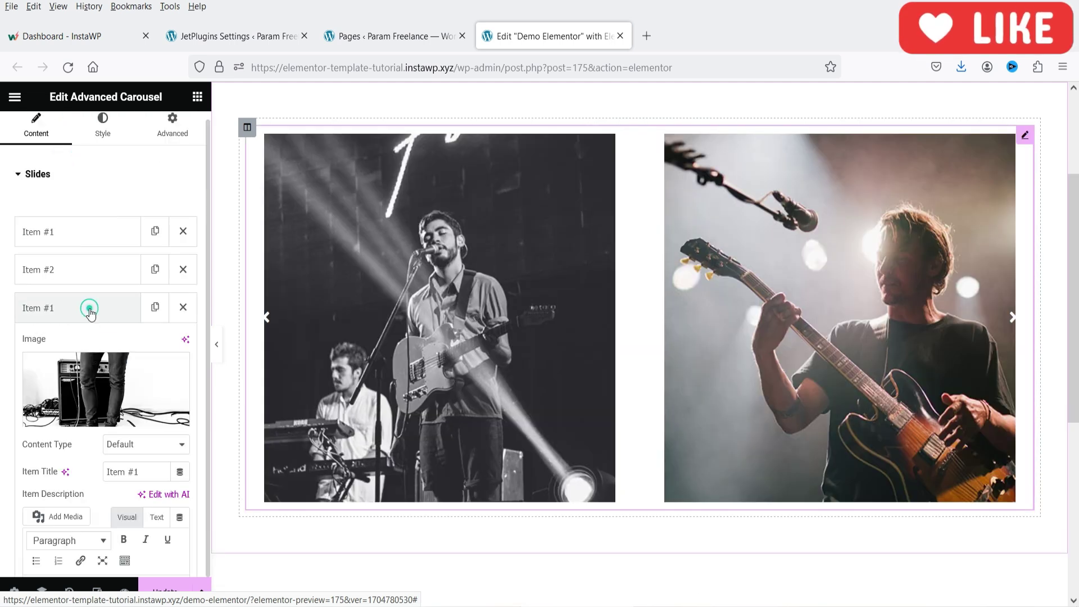
key("BackSpace")
scroll(73, 467, "down", 3)
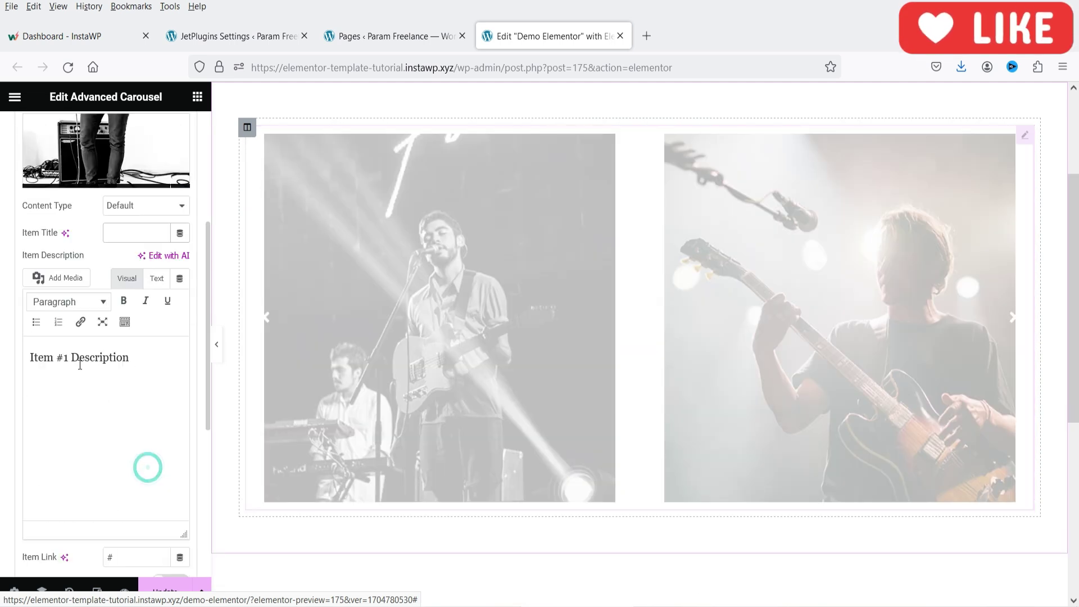
triple_click(140, 372)
key("BackSpace")
scroll(63, 337, "up", 5)
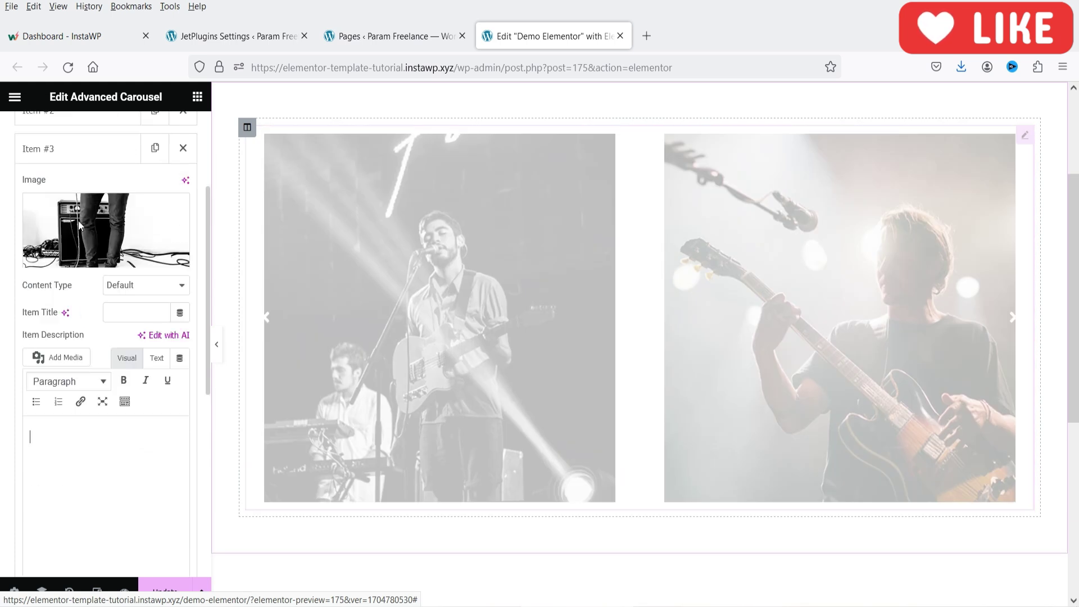
left_click(74, 228)
left_click(1010, 318)
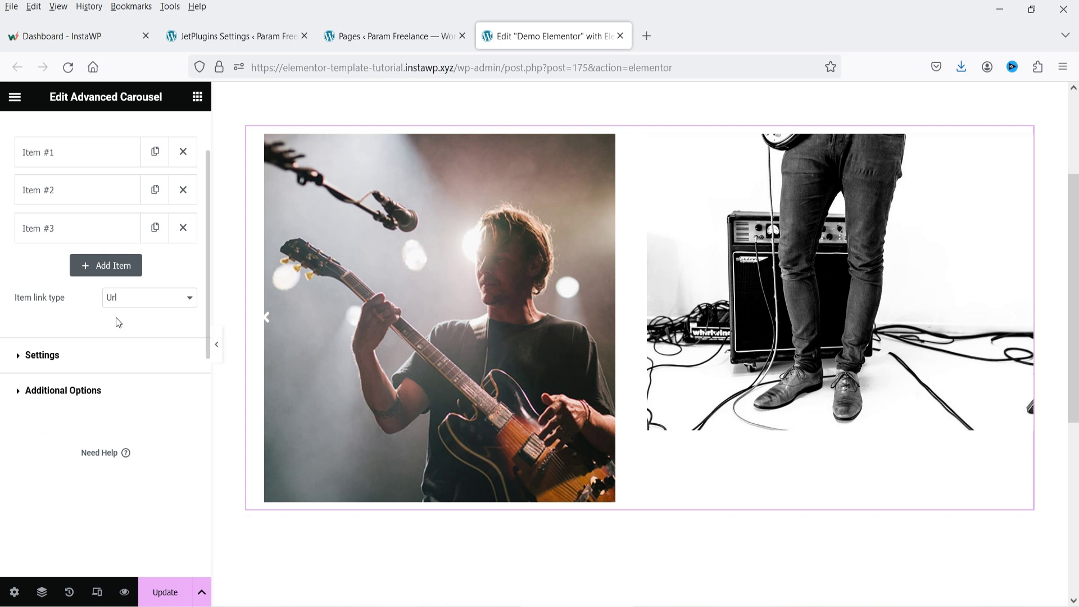
Set the carousel's item link type to Lightbox.
left_click(125, 299)
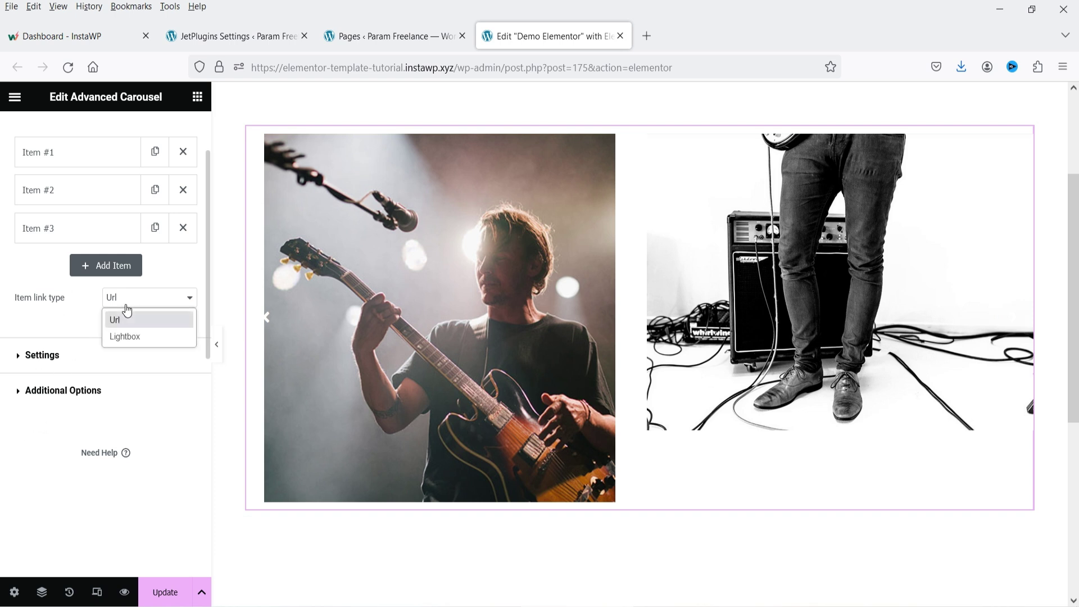
left_click(125, 308)
left_click(143, 336)
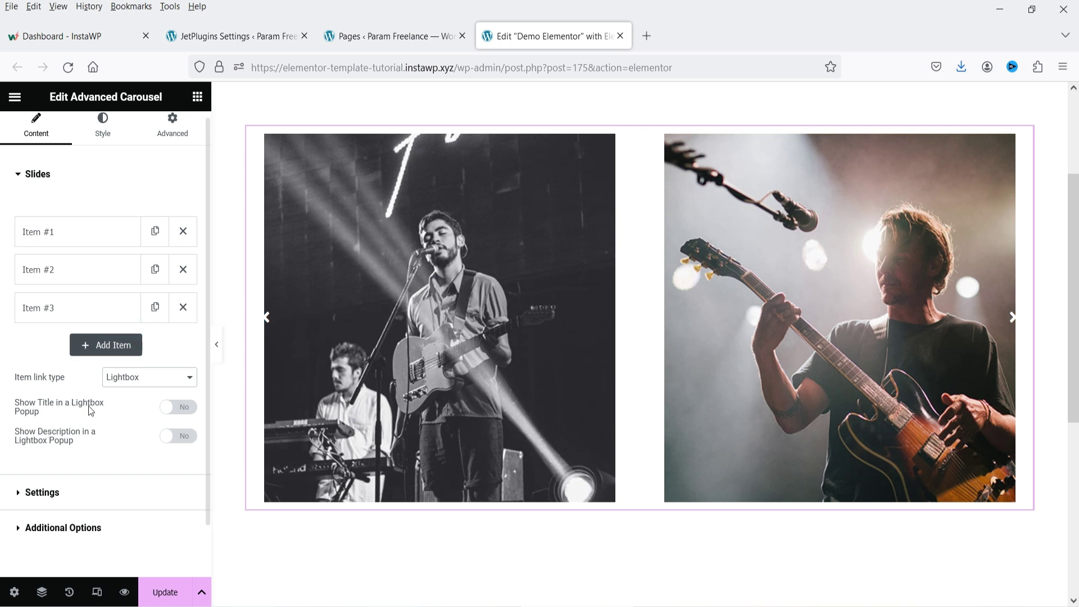
Open the first slide in the lightbox, browse through the images, close it and reopen the carousel for editing.
left_click(539, 318)
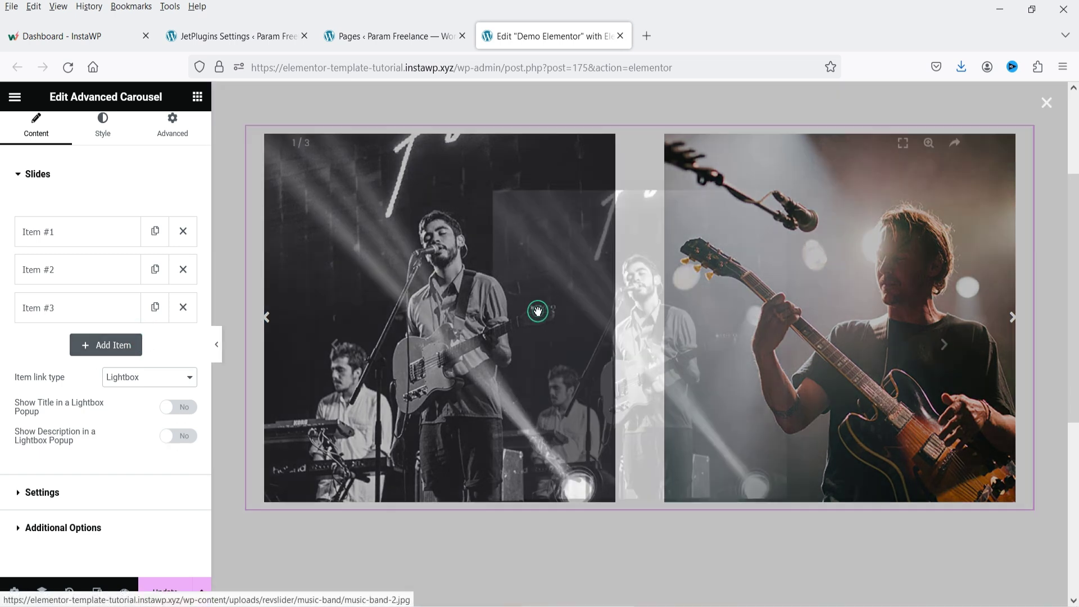
left_click(1003, 344)
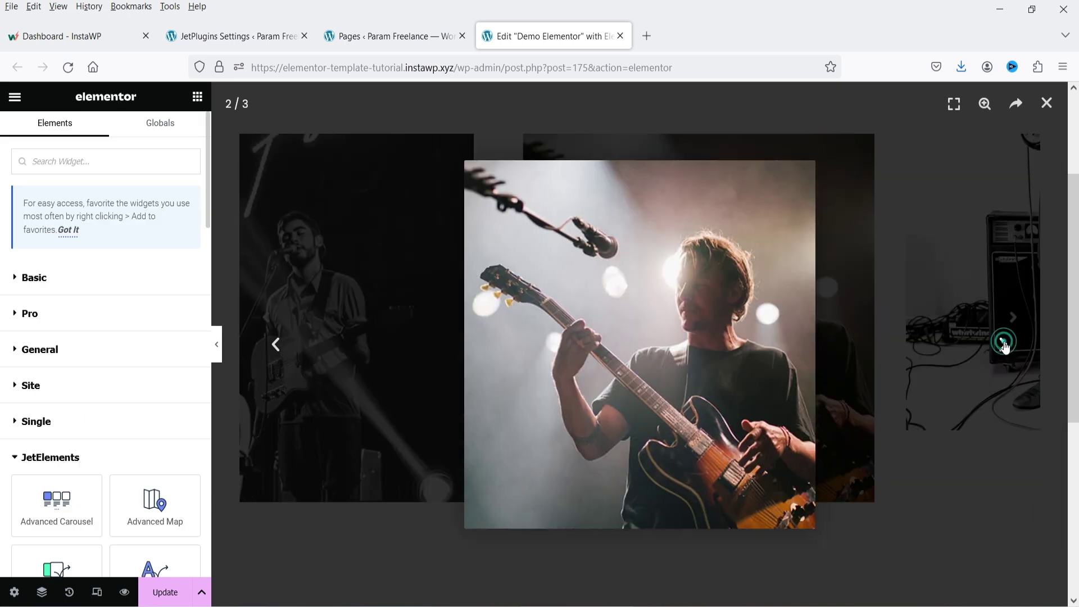
left_click(1003, 344)
left_click(1046, 103)
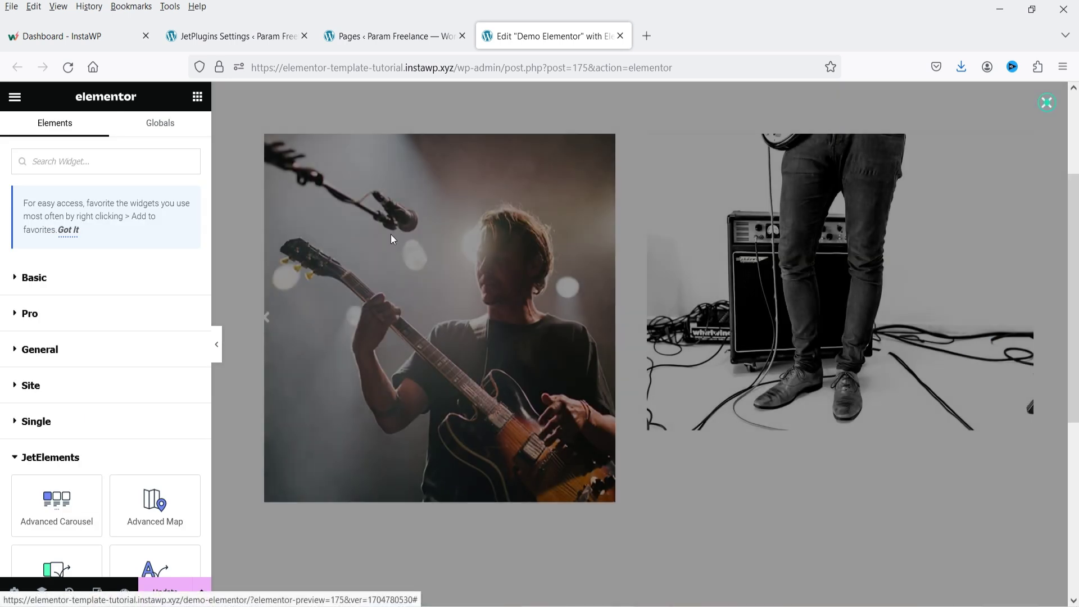
scroll(58, 381, "down", 3)
left_click(1025, 137)
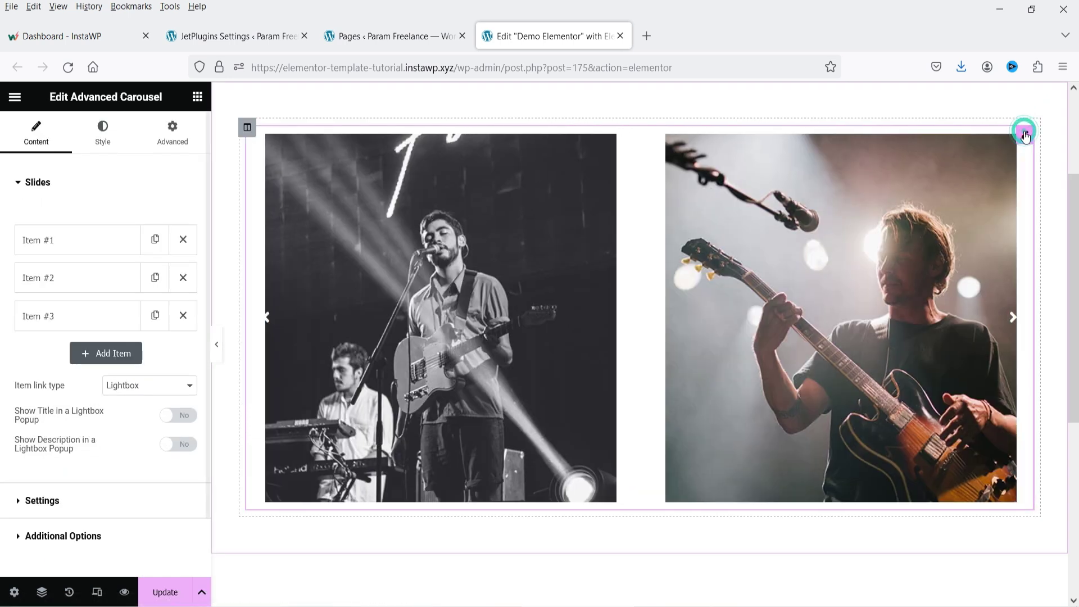
Try showing 1 slide in the carousel settings and set Slides to Show back to 2.
left_click(40, 436)
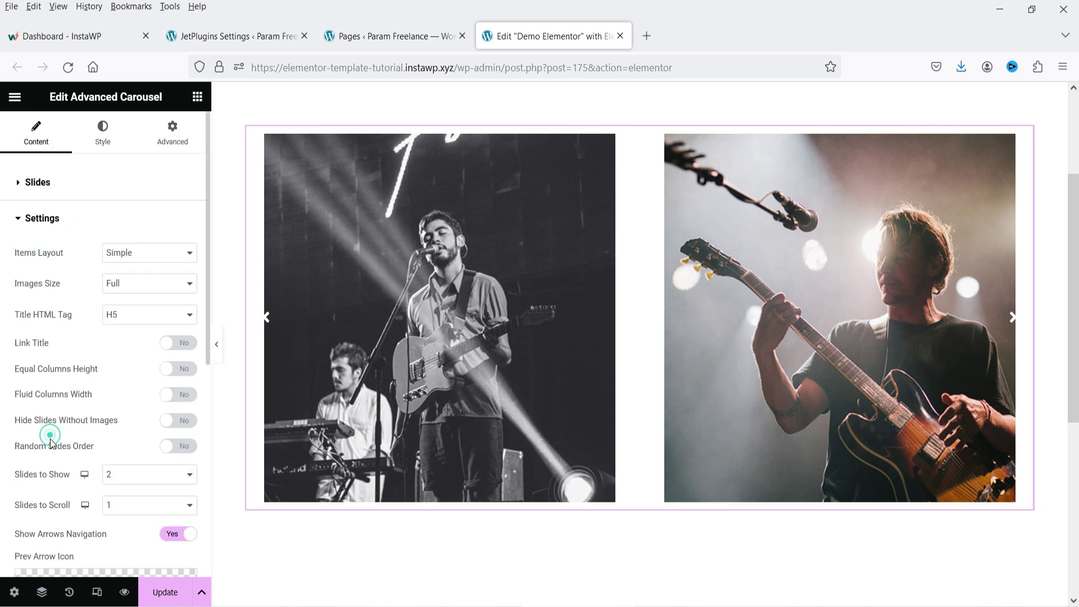
scroll(92, 334, "down", 2)
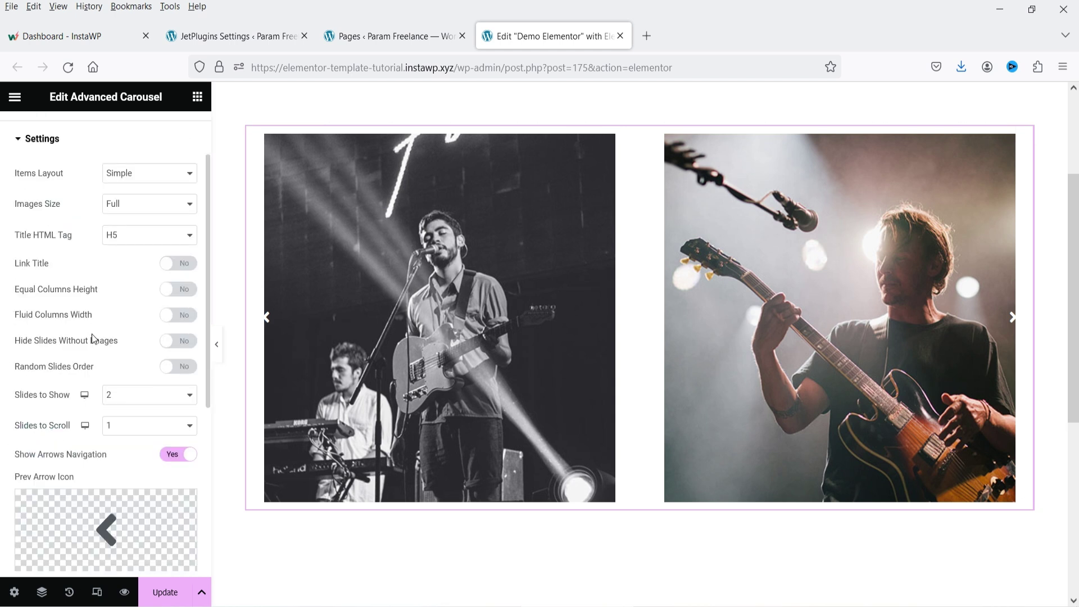
left_click(136, 395)
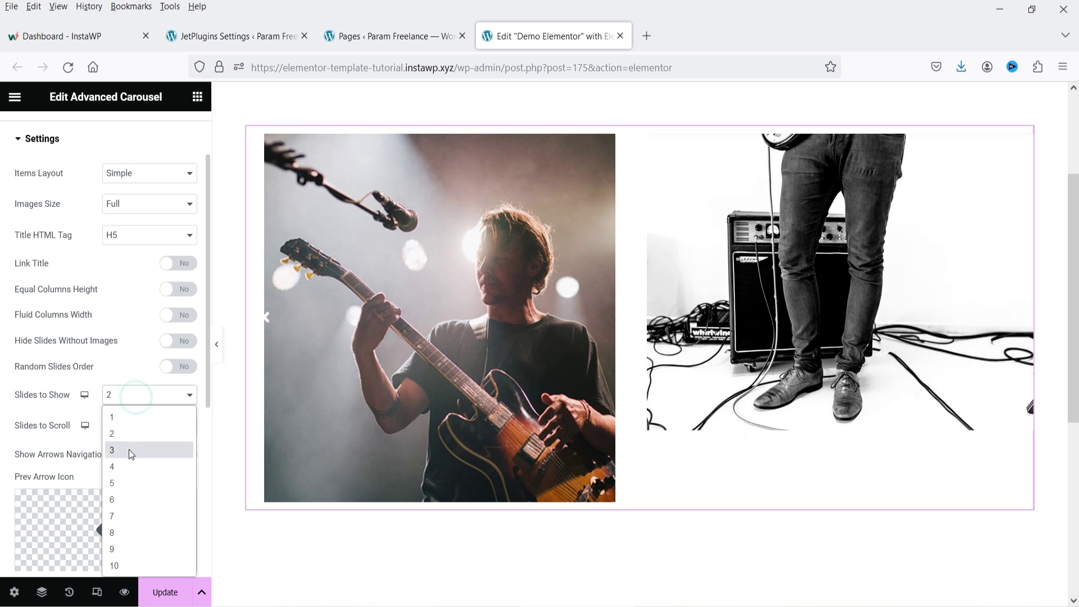
left_click(130, 421)
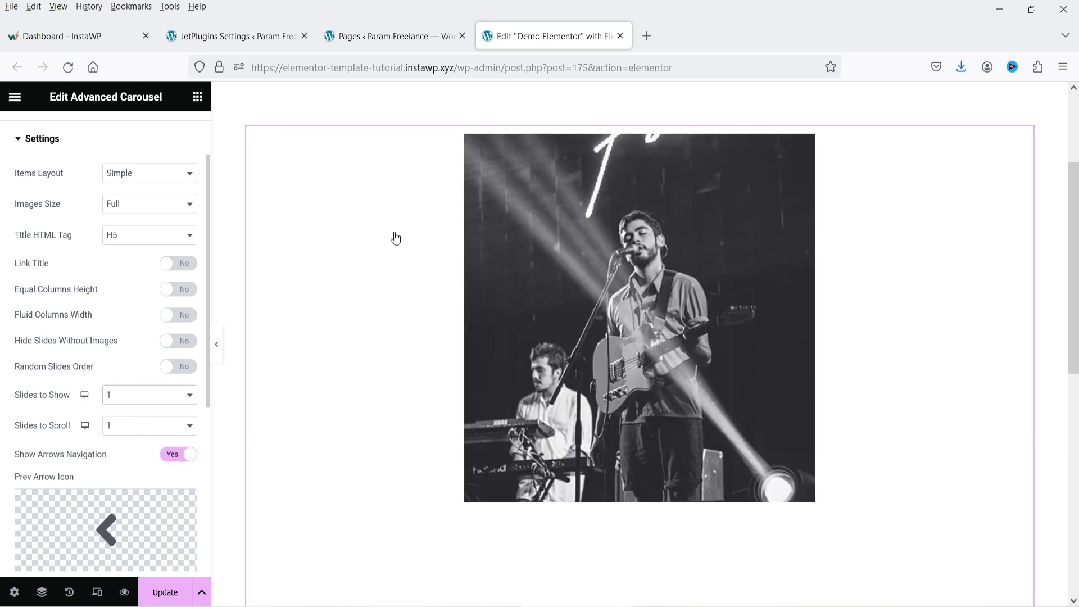
left_click(133, 396)
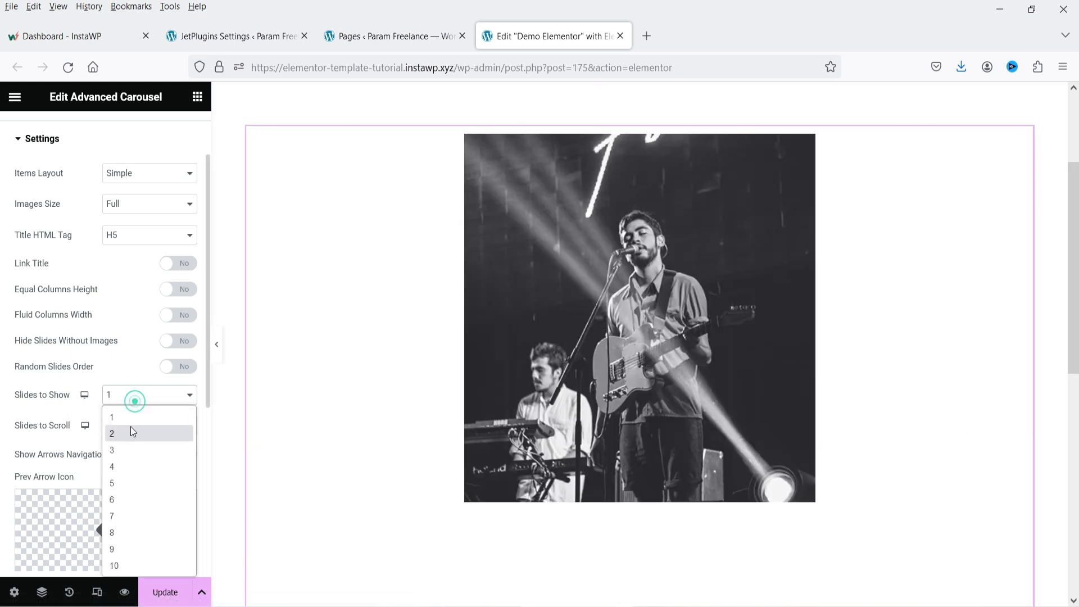
left_click(130, 429)
scroll(99, 419, "down", 2)
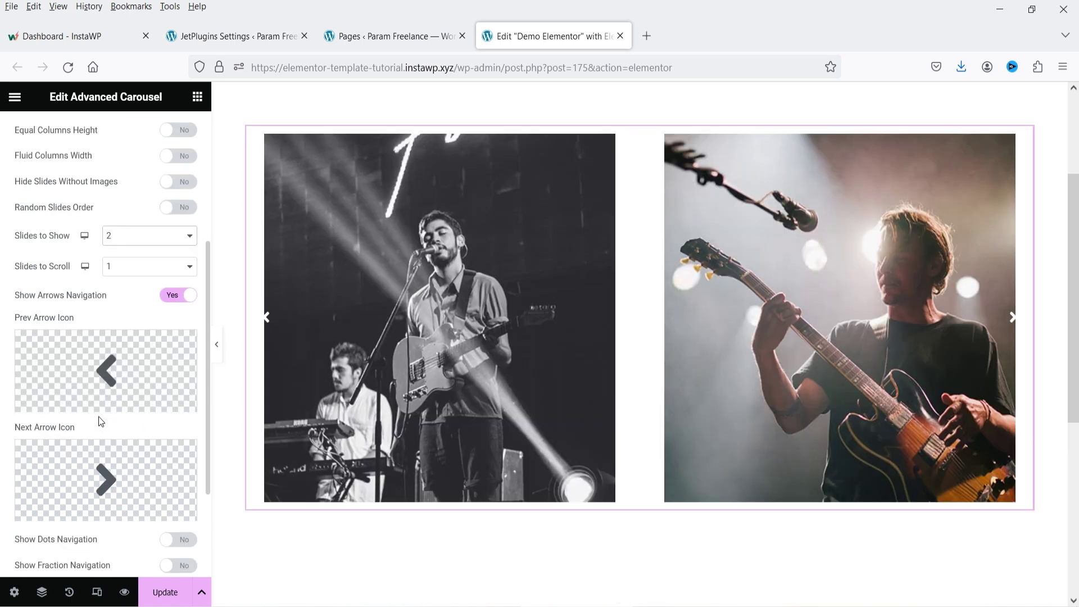
Add an Animated Text widget from JetElements directly below the carousel.
left_click(1035, 272)
left_click(197, 97)
scroll(618, 337, "down", 4)
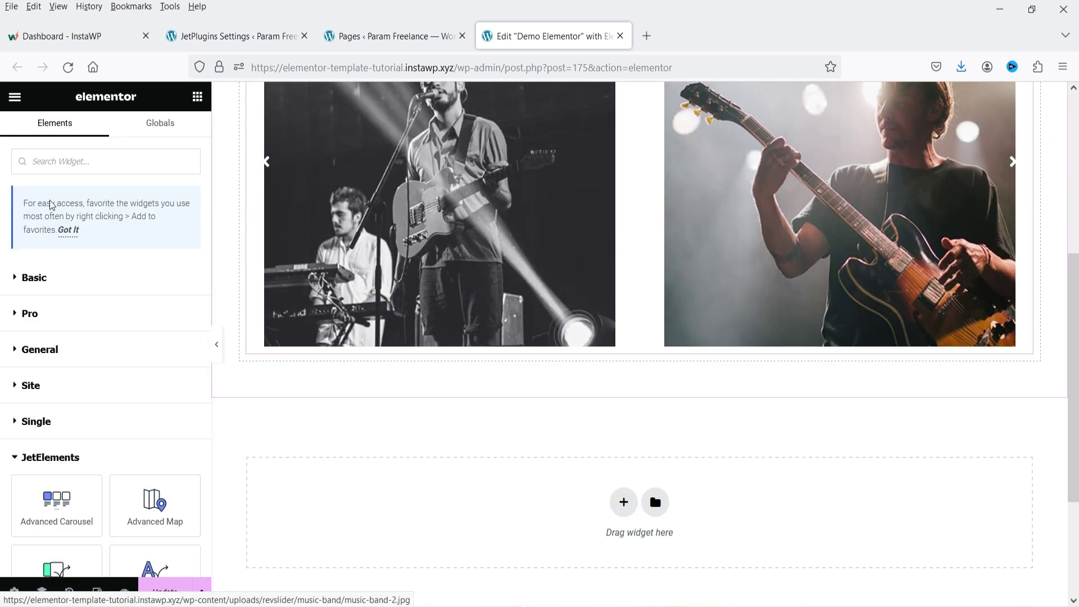
scroll(65, 464, "down", 4)
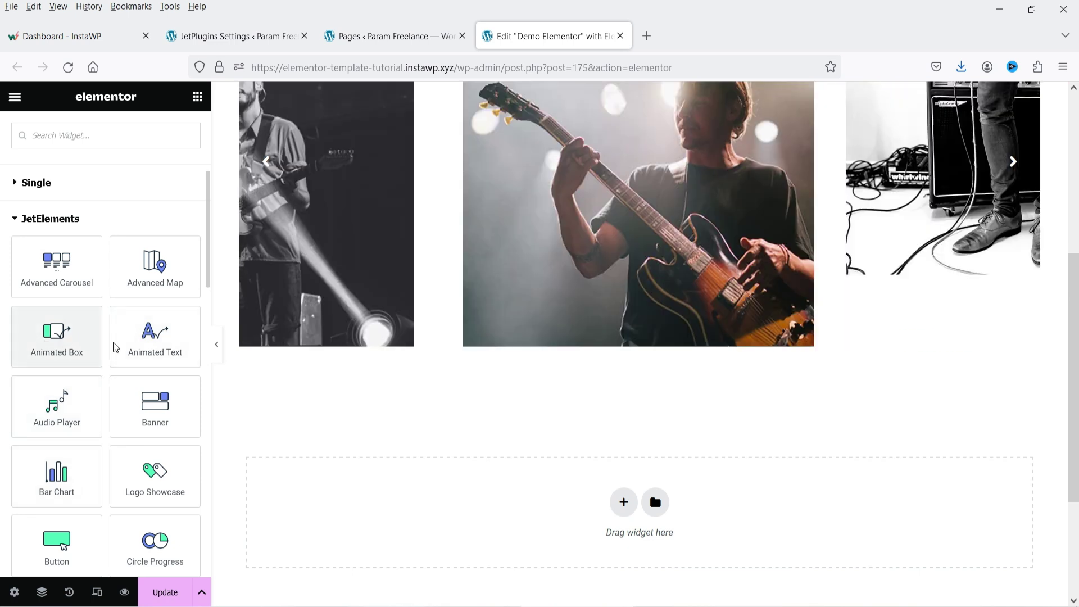
left_click_drag(146, 336, 661, 358)
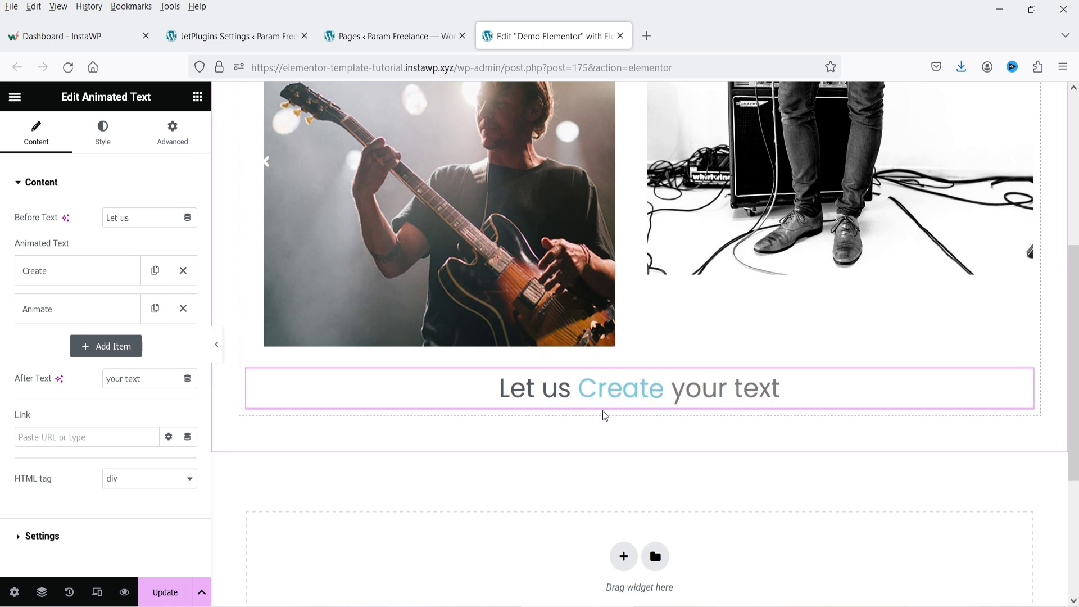
Review the before and after text, and set the text direction of the "Create" animated text item to RTL.
left_click(135, 220)
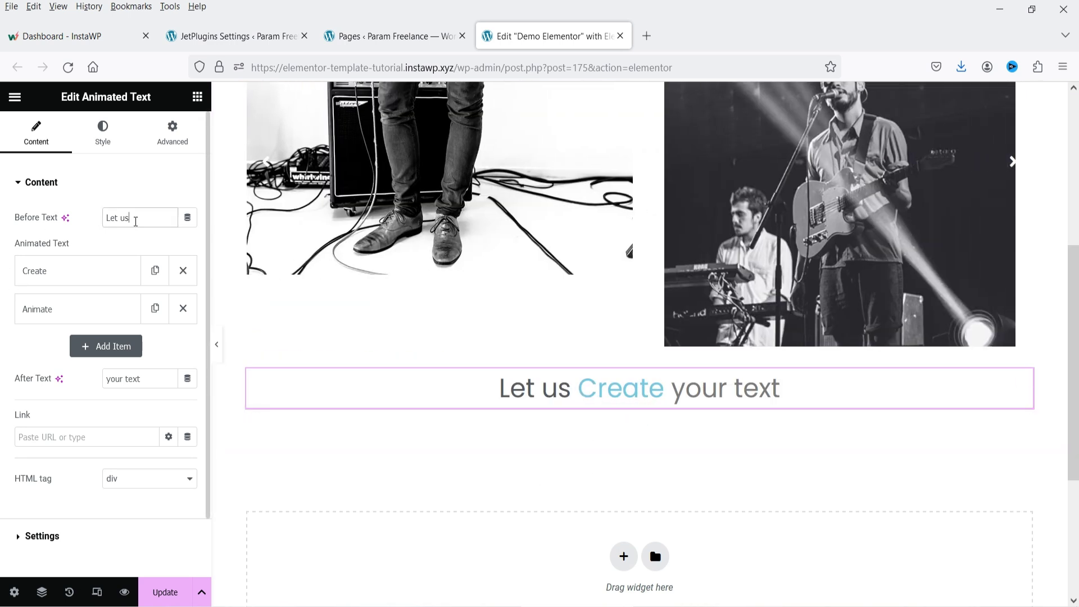
triple_click(159, 383)
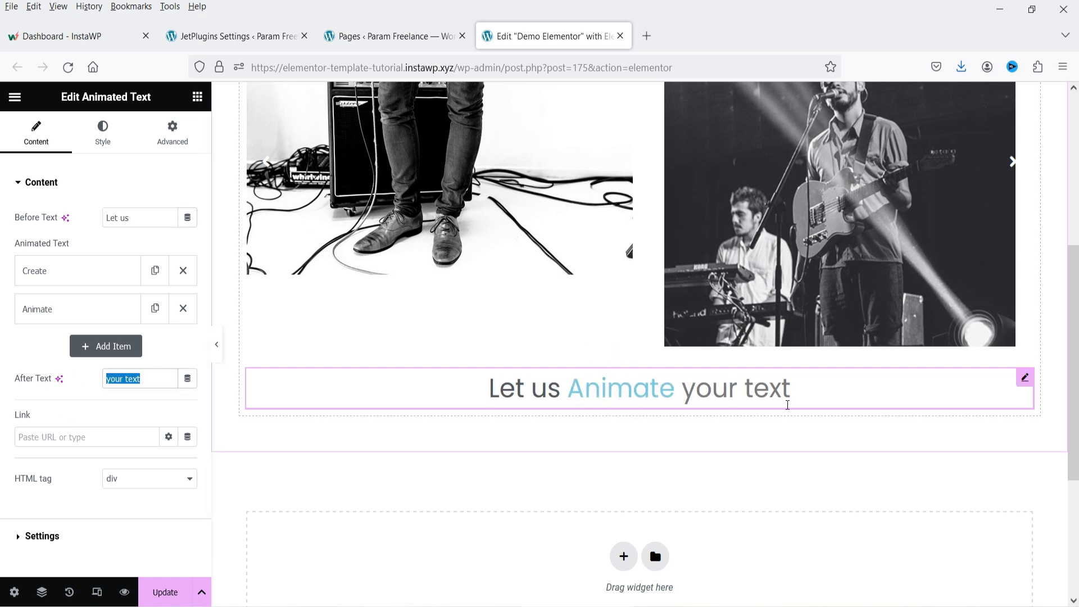
left_click(48, 277)
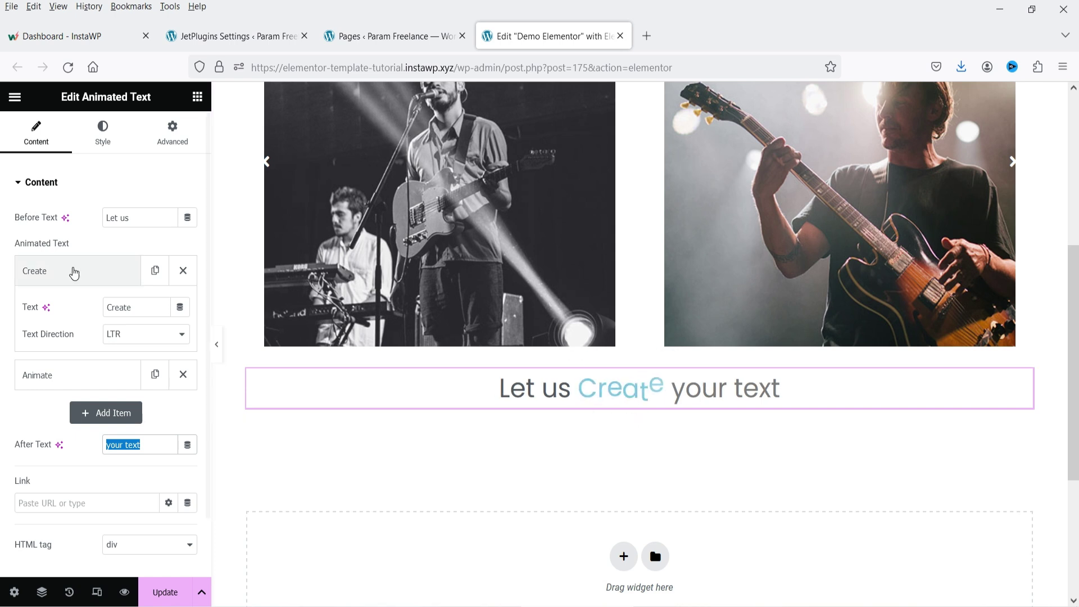
left_click(139, 339)
left_click(138, 373)
Check the text direction options of the "Animate" item and keep LTR.
left_click(89, 373)
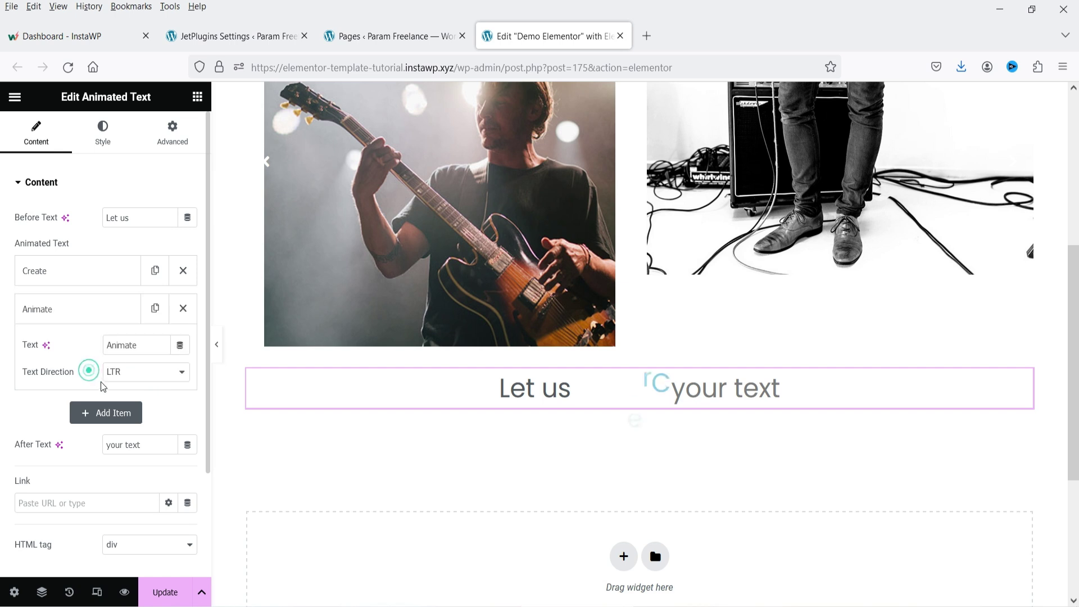
left_click(121, 372)
left_click(136, 392)
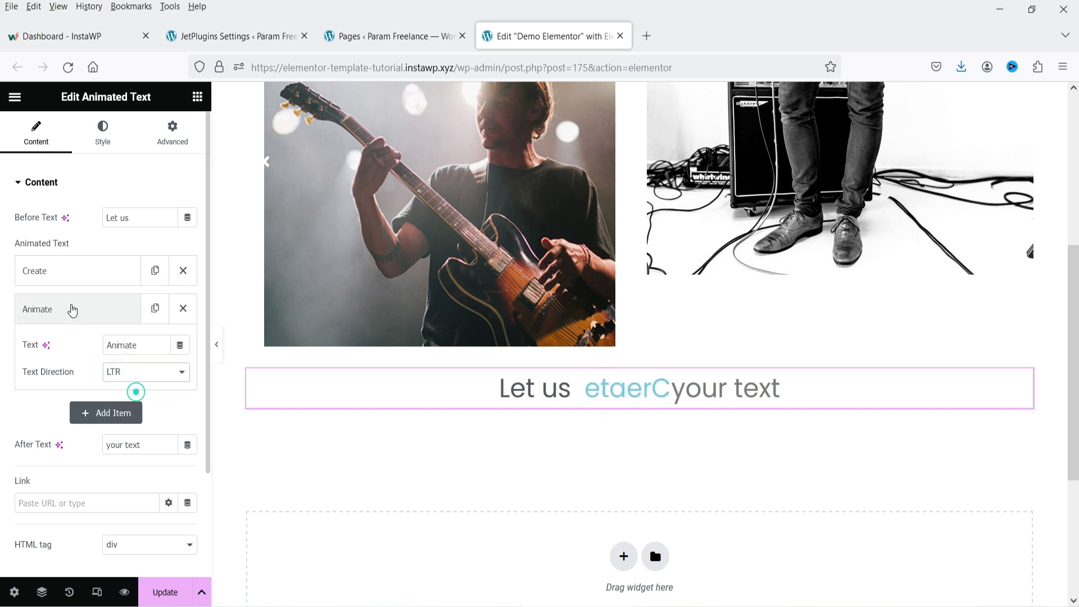
left_click(72, 309)
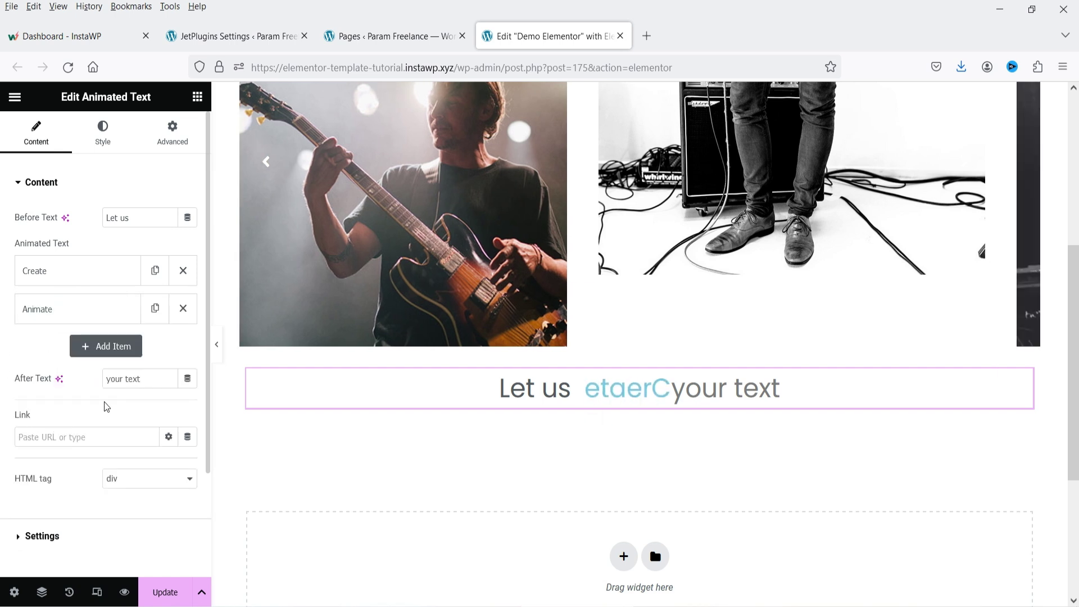
Try the Circus and Simple Fall animation effects on the animated text, and set the effect to Croco.
scroll(51, 388, "down", 2)
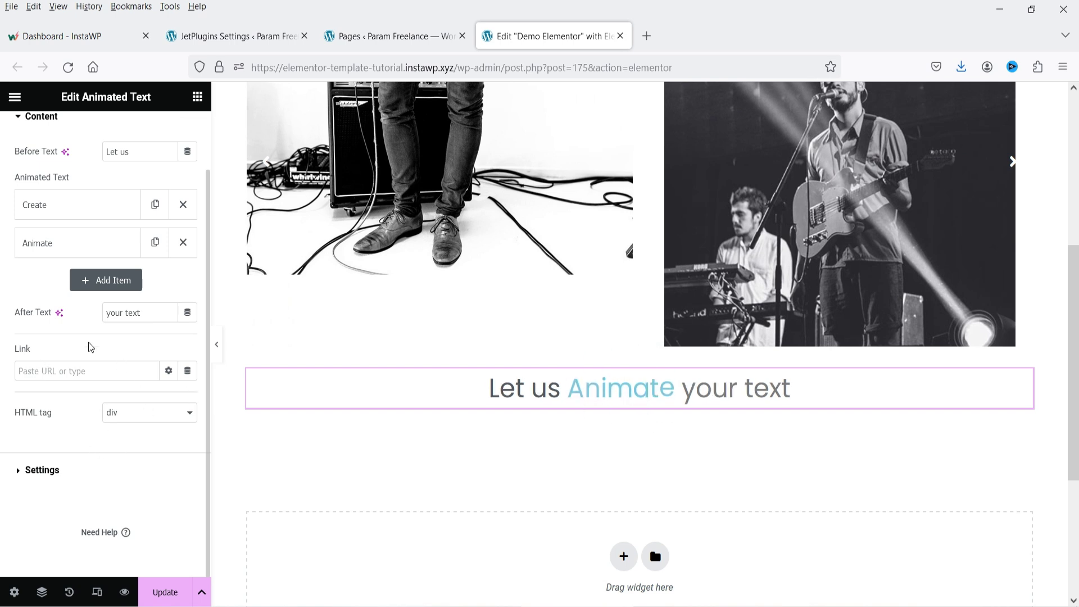
left_click(42, 471)
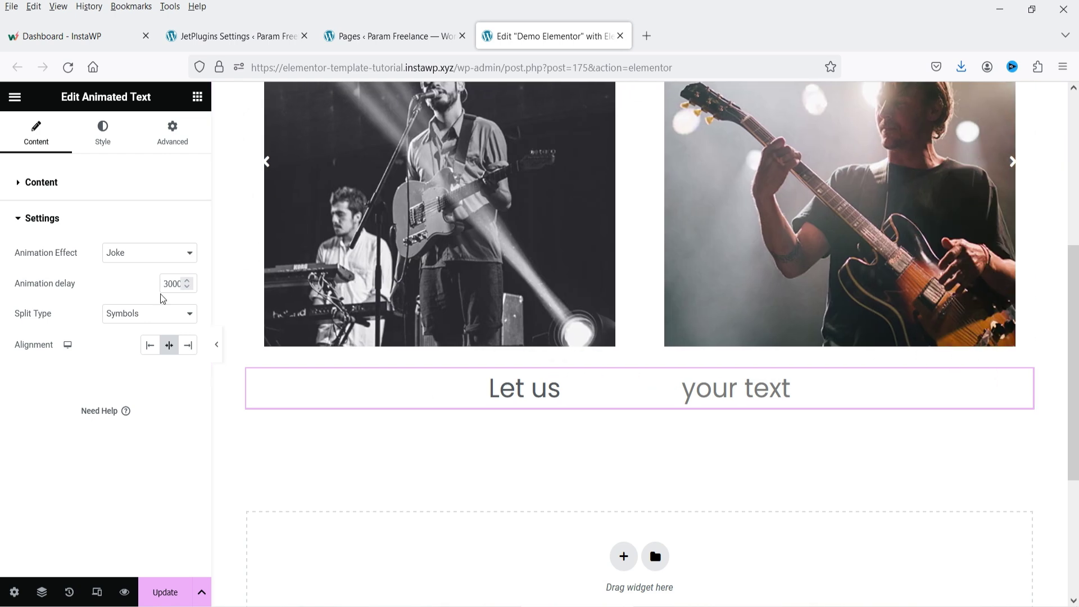
left_click(149, 257)
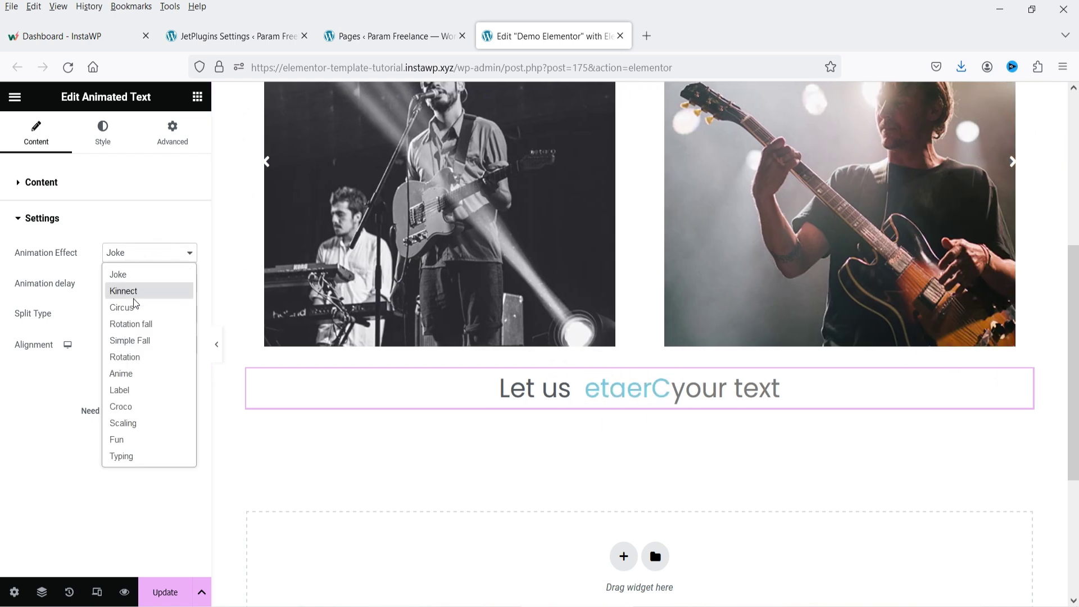
left_click(134, 310)
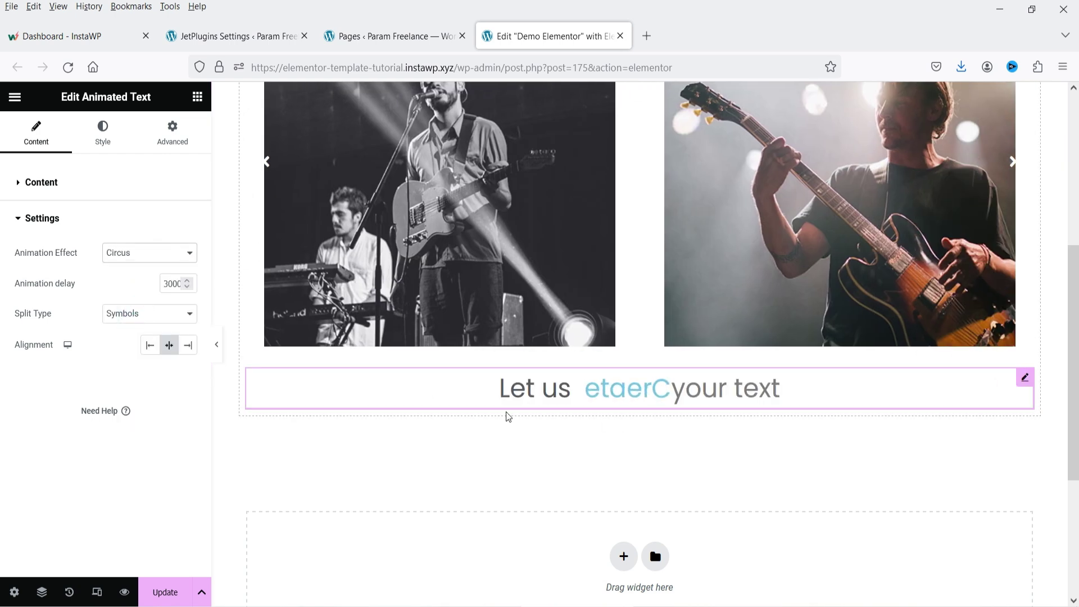
left_click(139, 254)
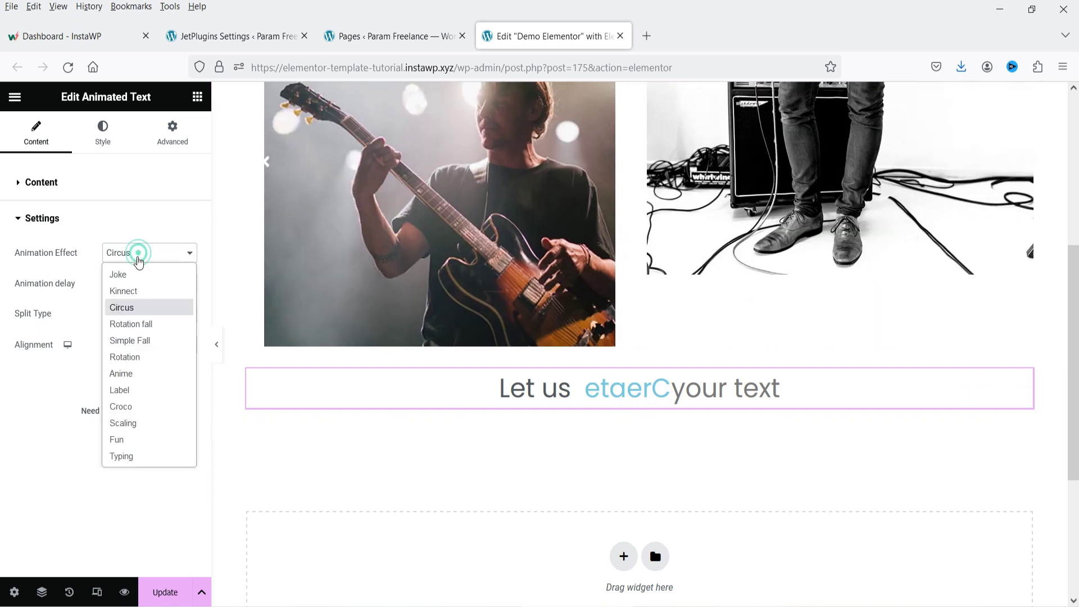
left_click(144, 340)
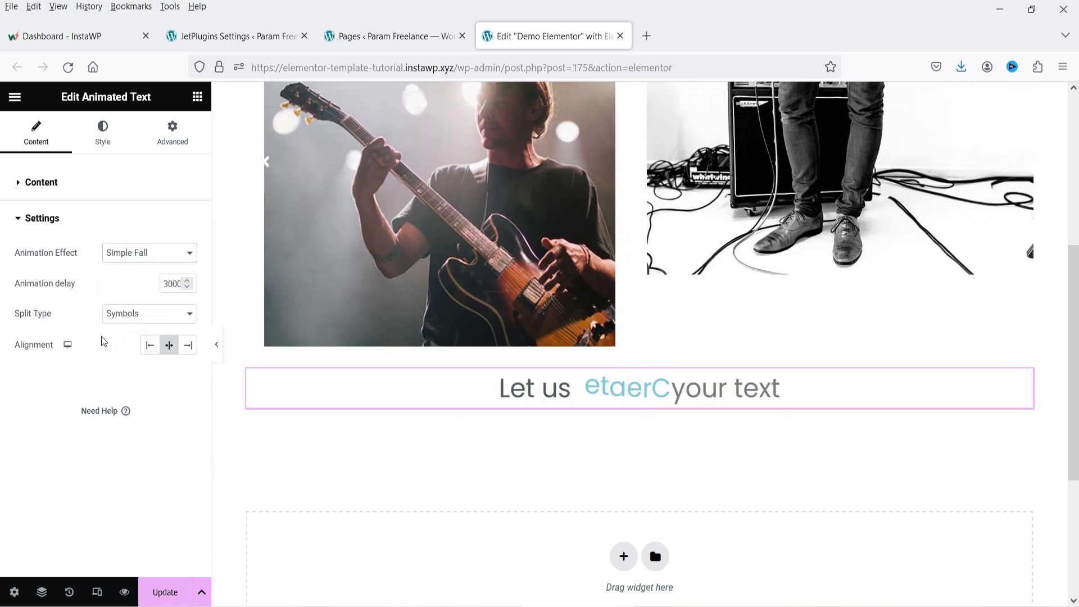
left_click(137, 253)
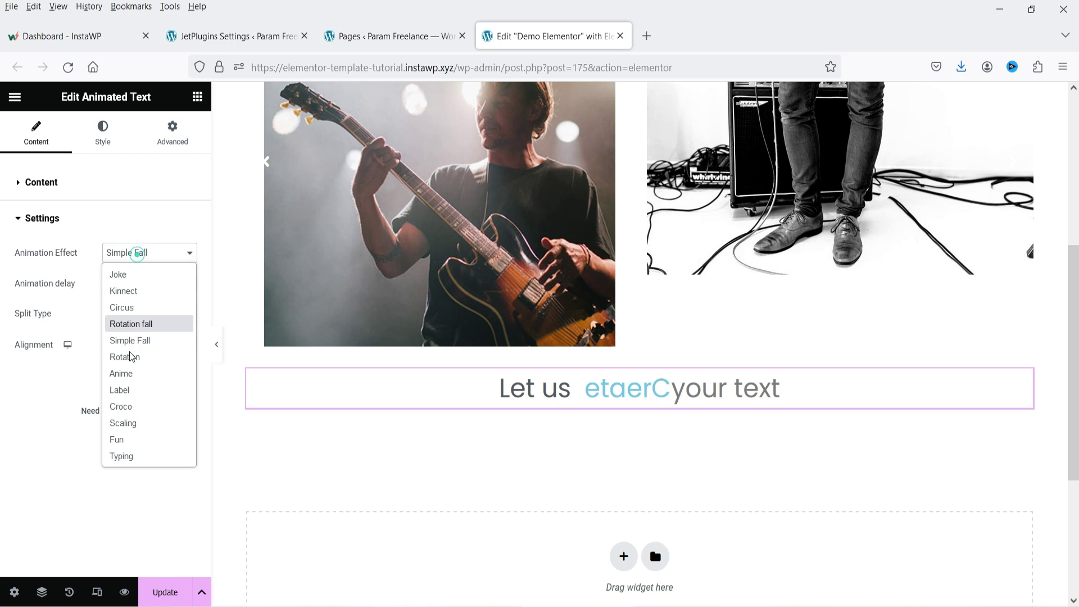
left_click(125, 401)
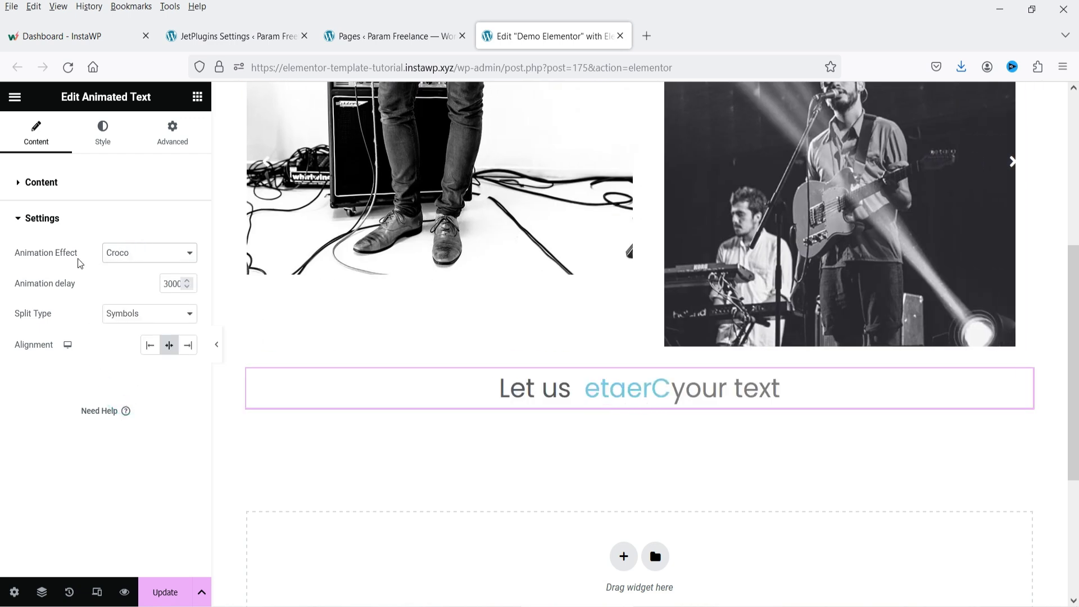
Set the text direction of the "Create" animated text item to LTR and reopen the animation settings.
left_click(66, 184)
left_click(87, 272)
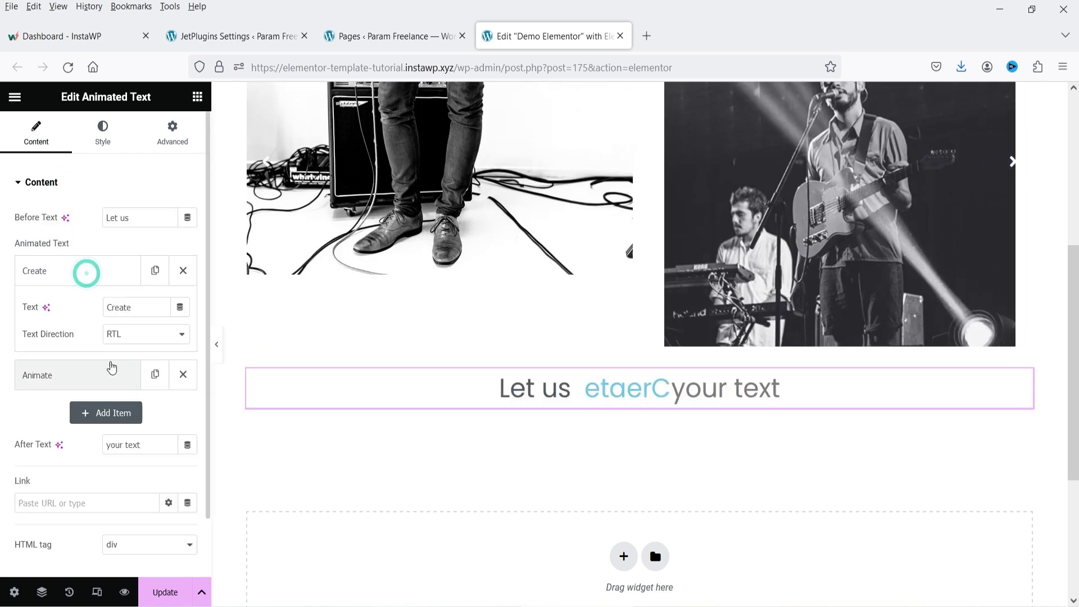
left_click(136, 336)
left_click(119, 356)
left_click(75, 269)
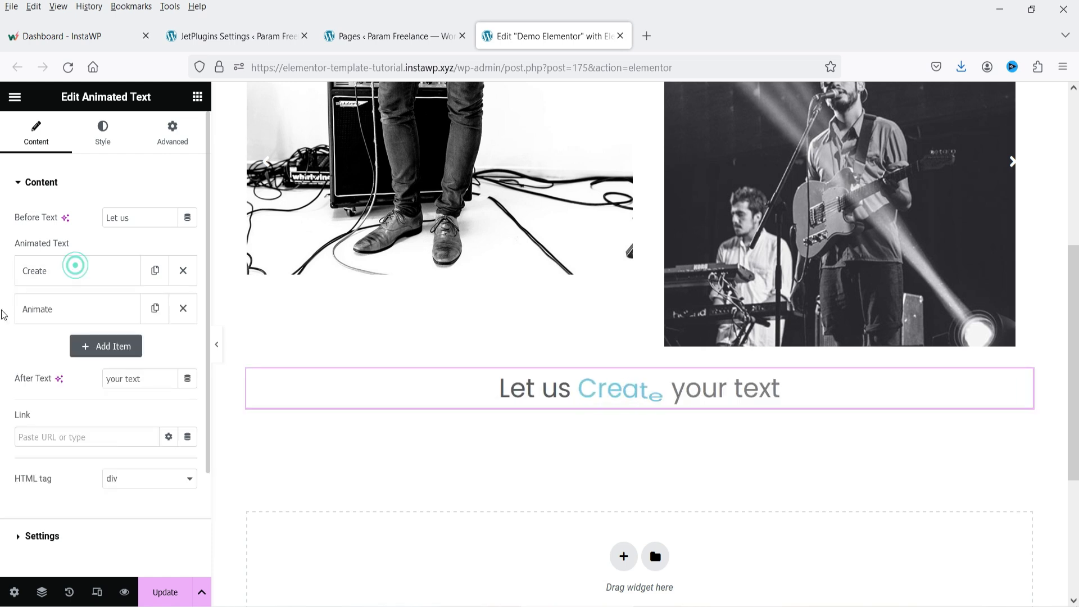
left_click(73, 545)
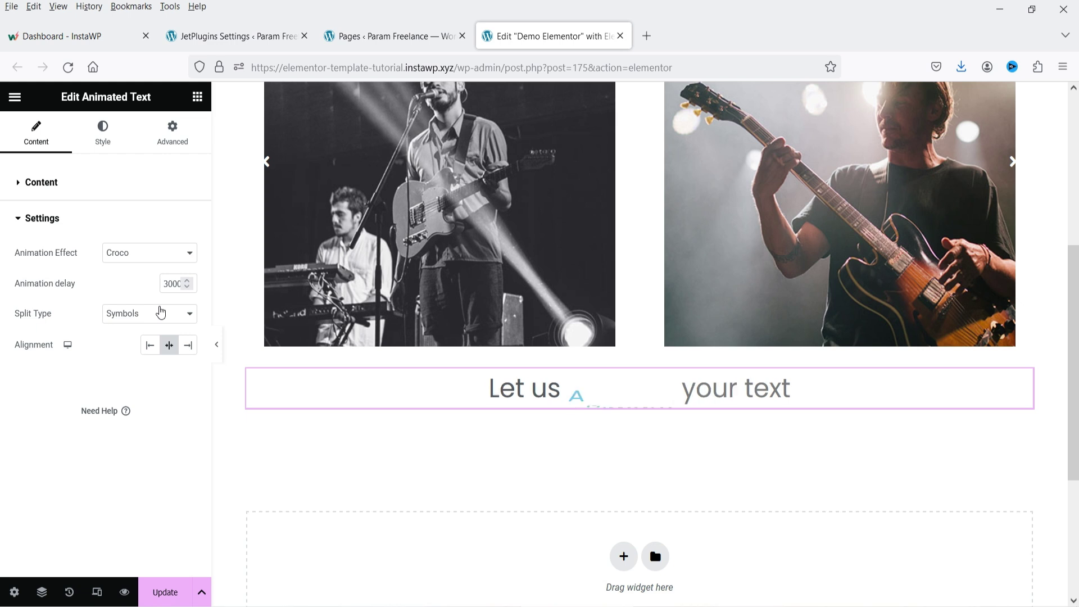
Set the animated text's color to the global Saved Color #5 (#4054B2).
left_click(103, 134)
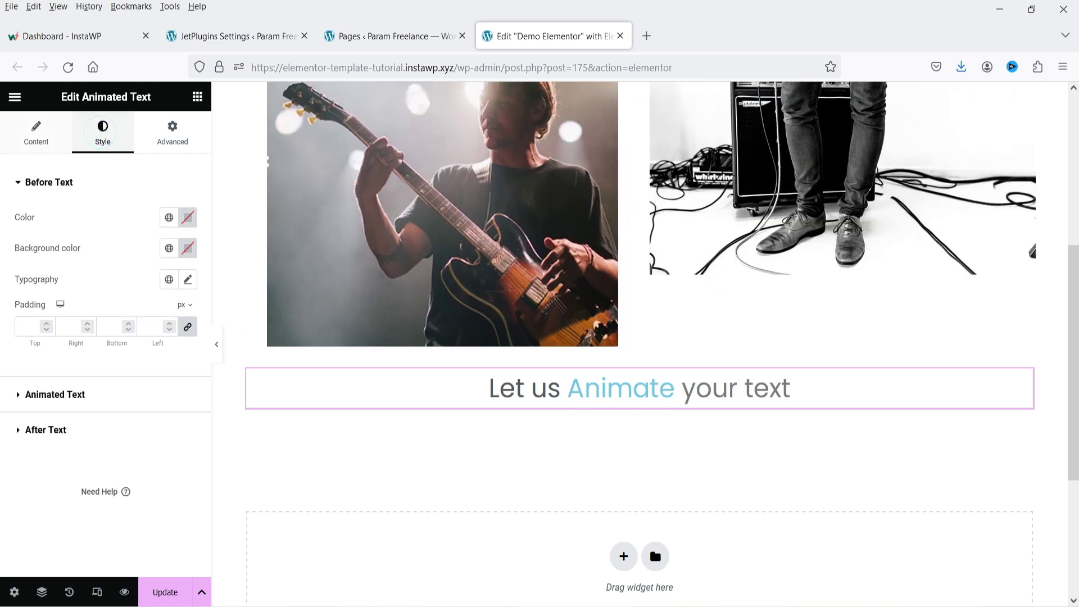
left_click(73, 396)
left_click(168, 256)
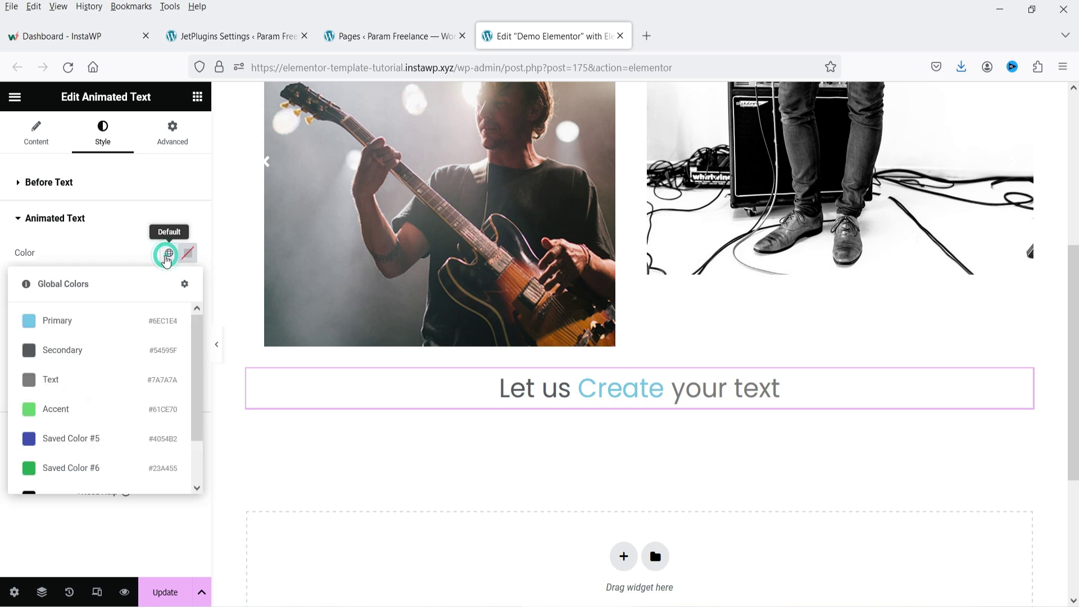
scroll(108, 418, "down", 2)
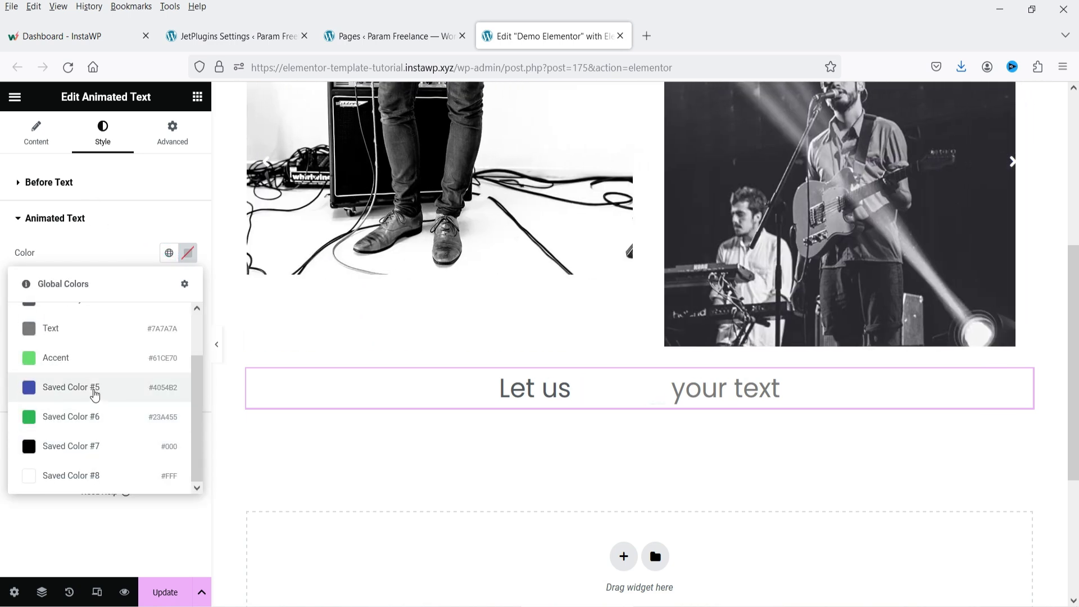
left_click(91, 387)
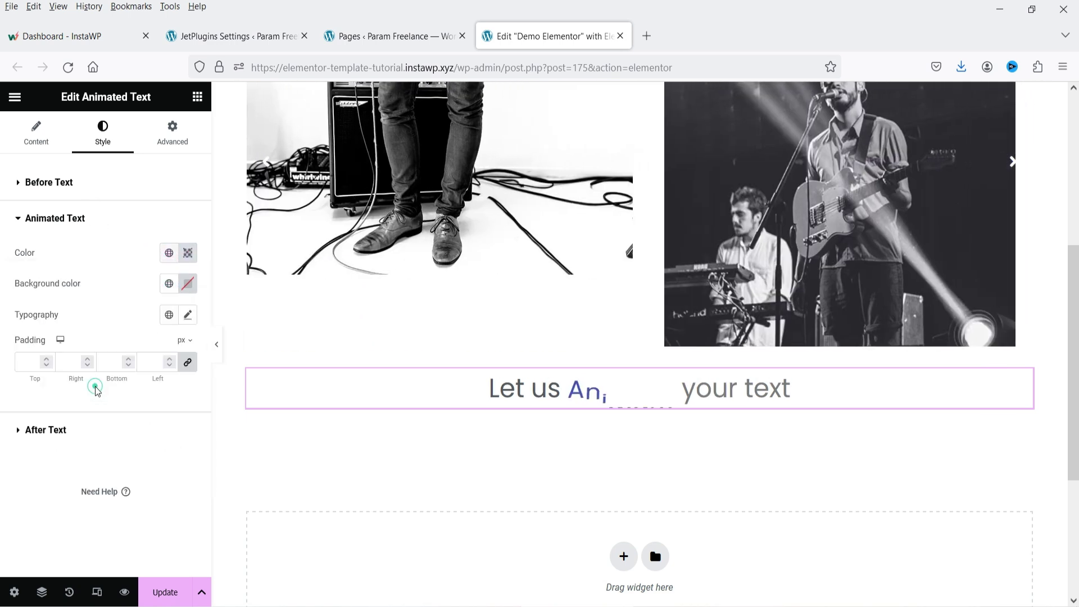
Set the animated text's typography size to 60 px.
left_click(187, 316)
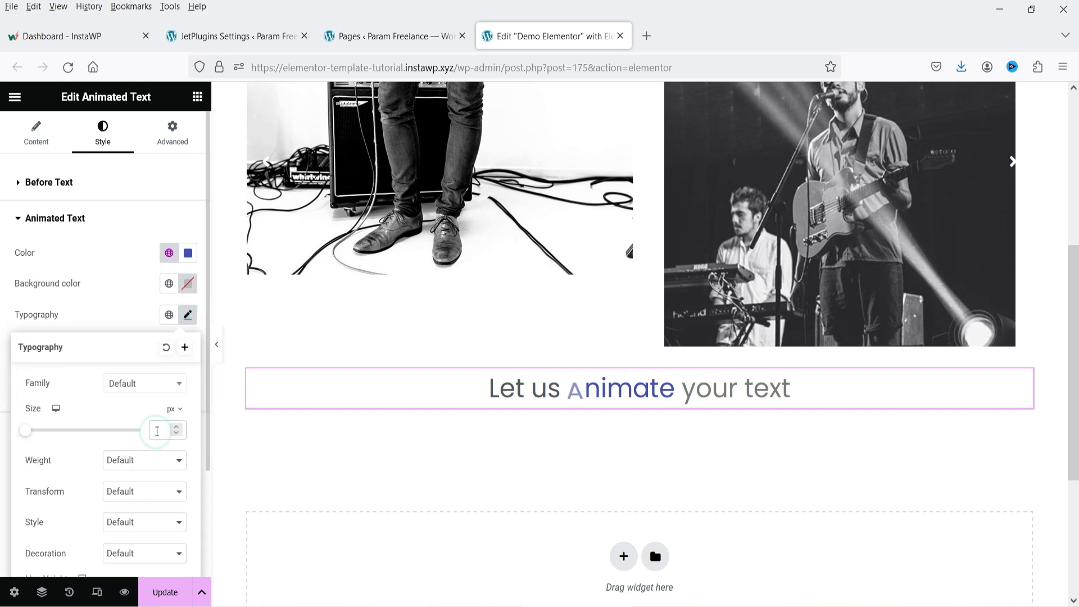
type("60")
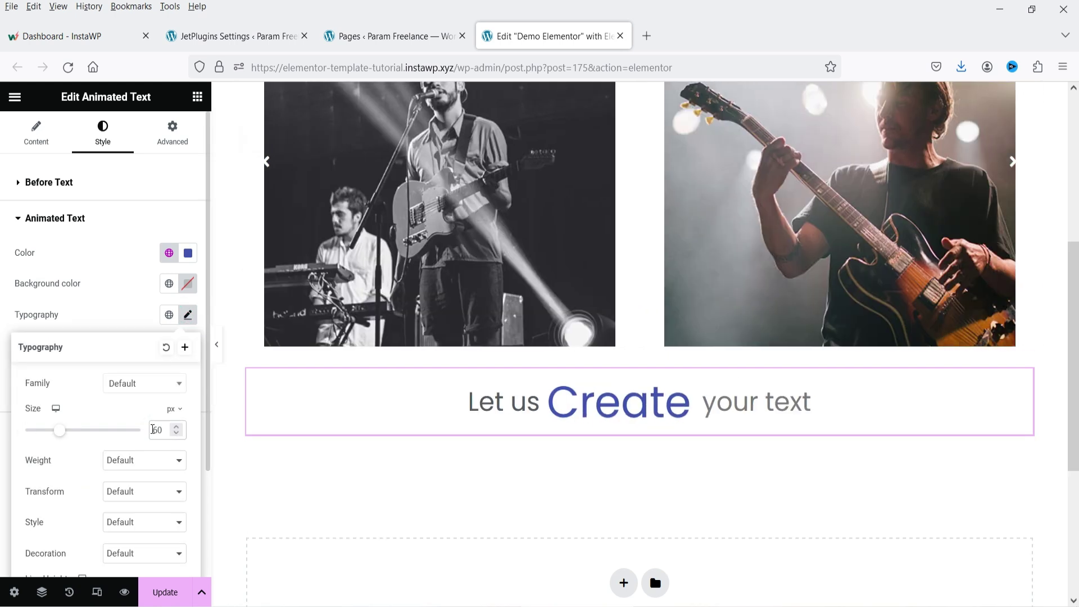
left_click(101, 225)
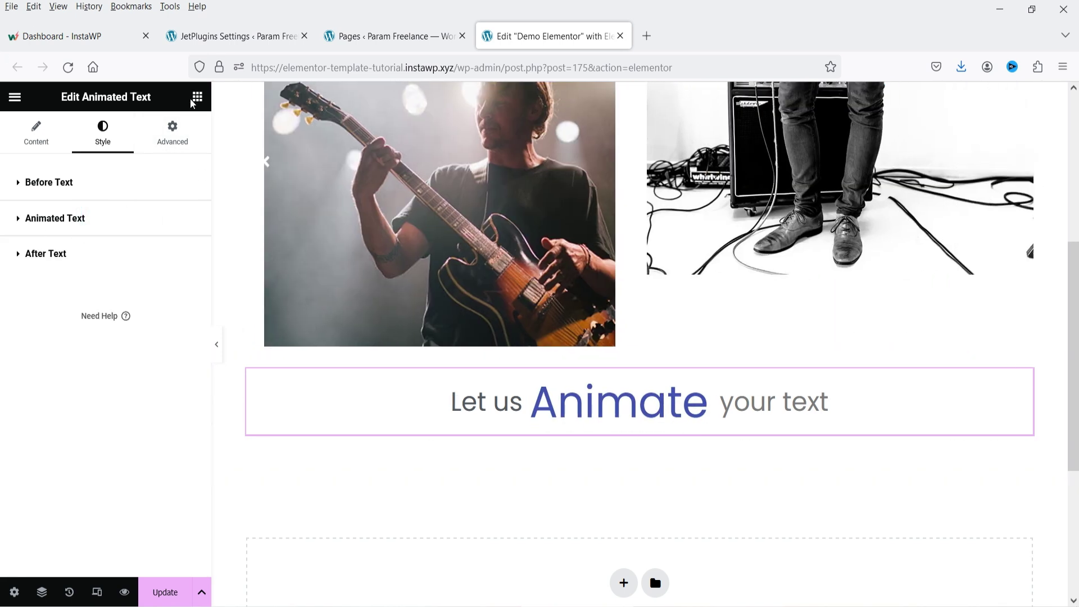
Try adding a JetElements Button widget below the animated text, and delete it from the page.
left_click(197, 96)
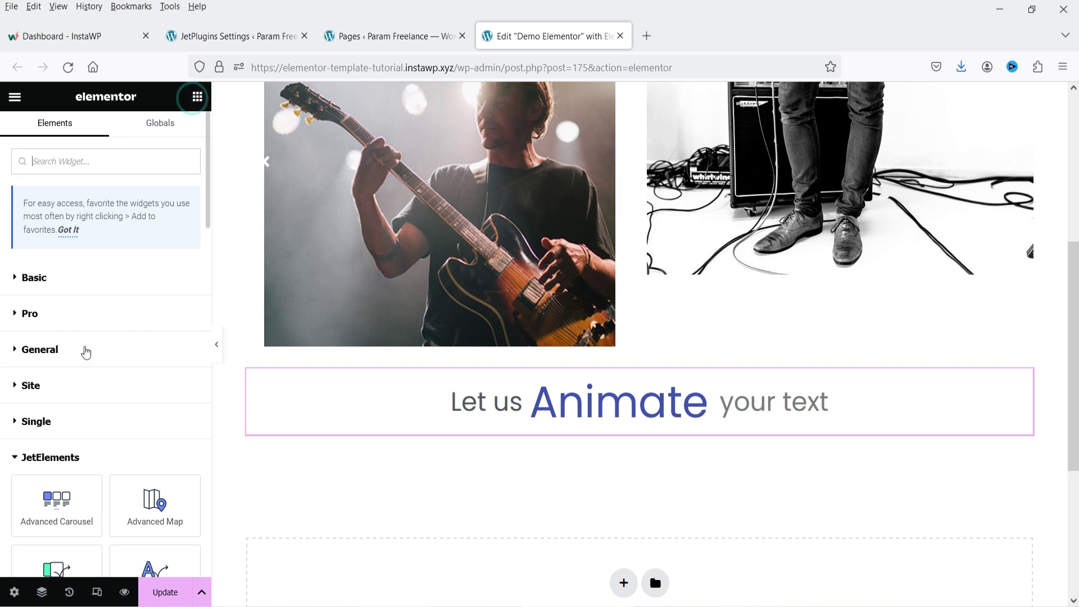
scroll(86, 352, "down", 5)
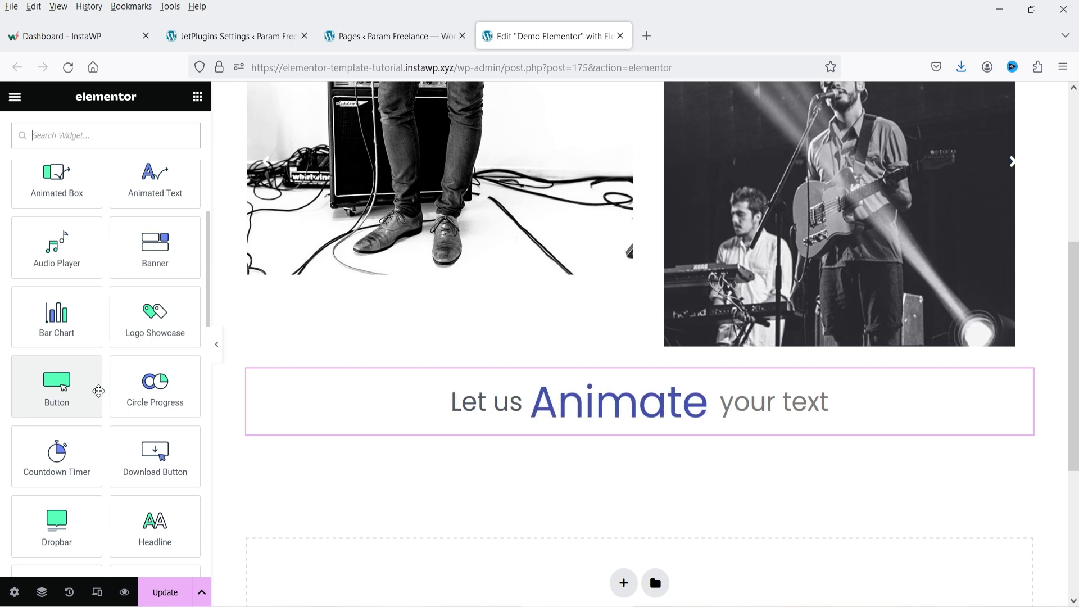
left_click_drag(98, 390, 622, 500)
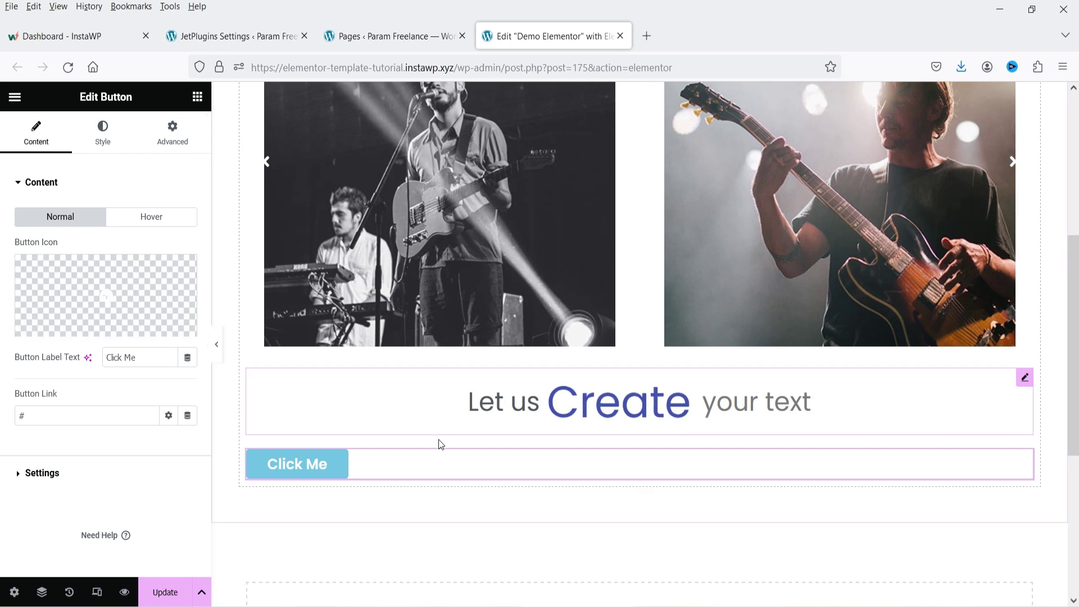
right_click(436, 463)
left_click(497, 588)
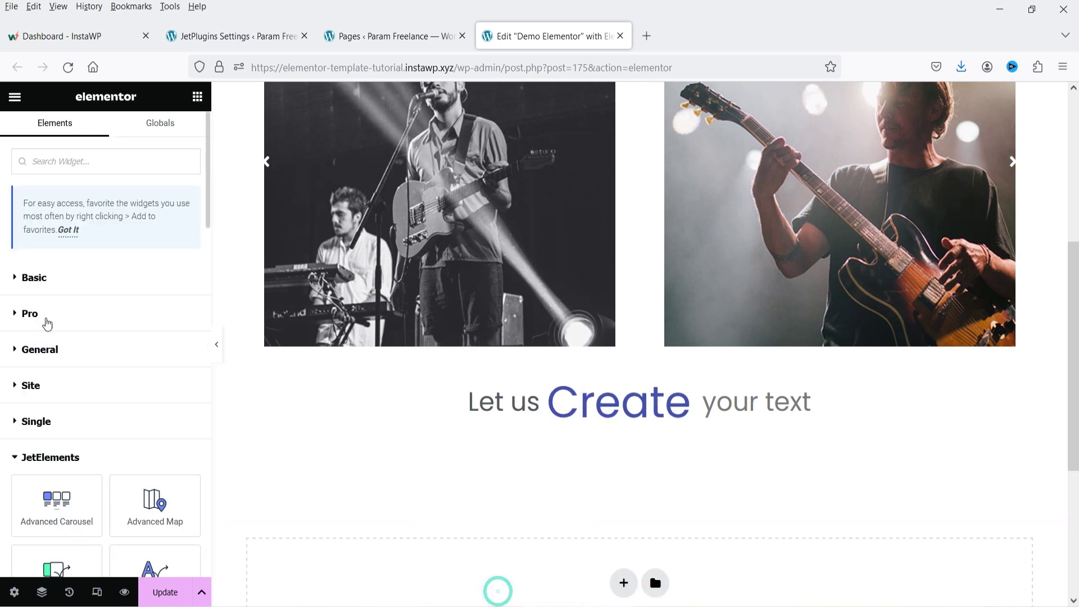
Add a JetElements Bar Chart widget directly below the animated text.
scroll(56, 326, "down", 7)
left_click_drag(52, 320, 618, 493)
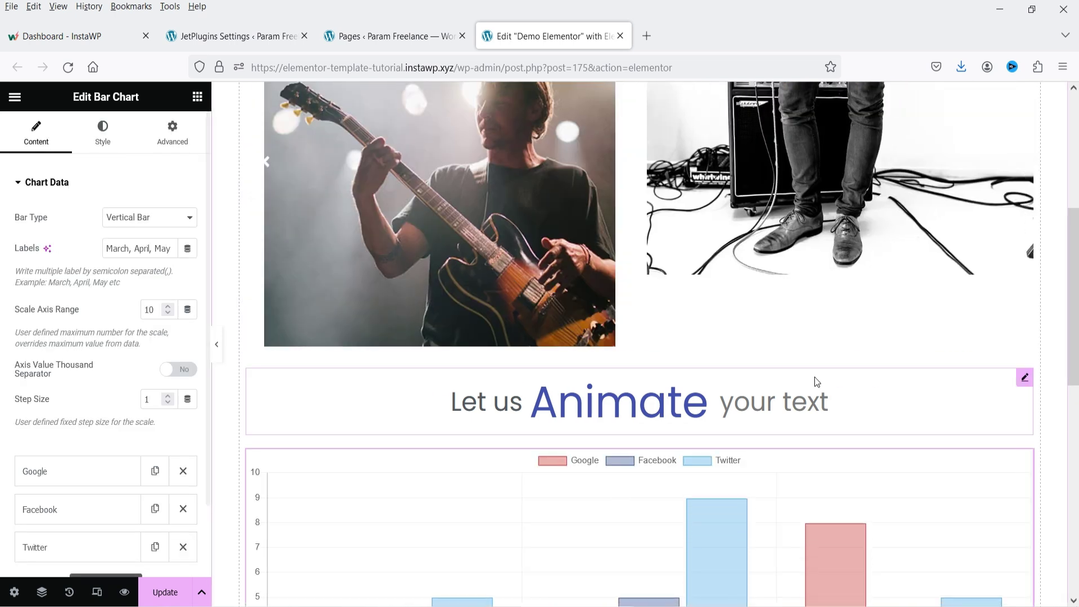
scroll(84, 370, "down", 3)
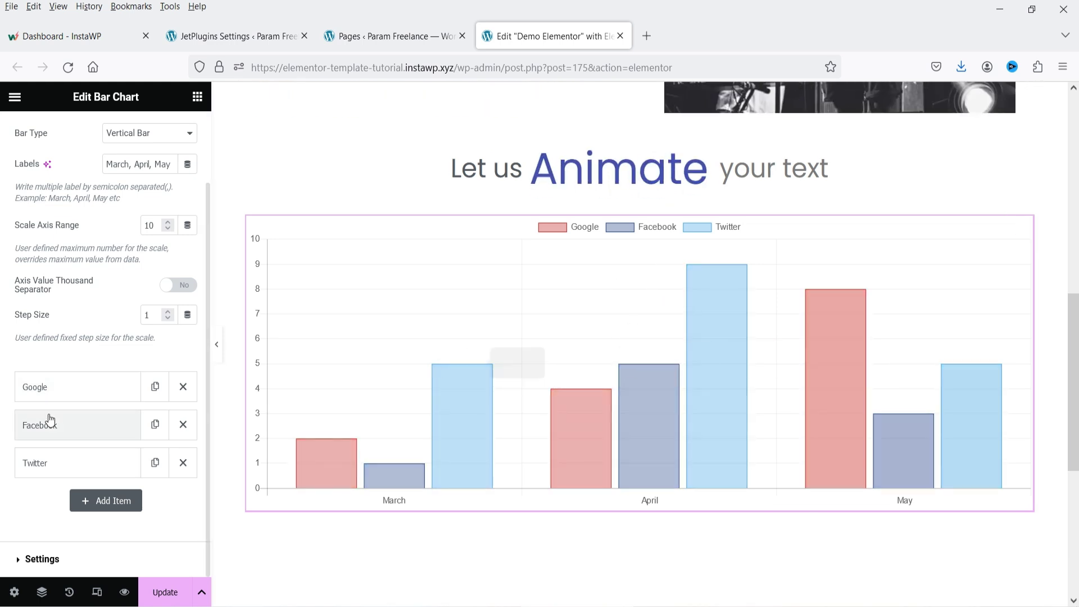
Examine the labels and data values of the Google, Facebook and Twitter items in the bar chart.
left_click(35, 388)
scroll(35, 389, "down", 3)
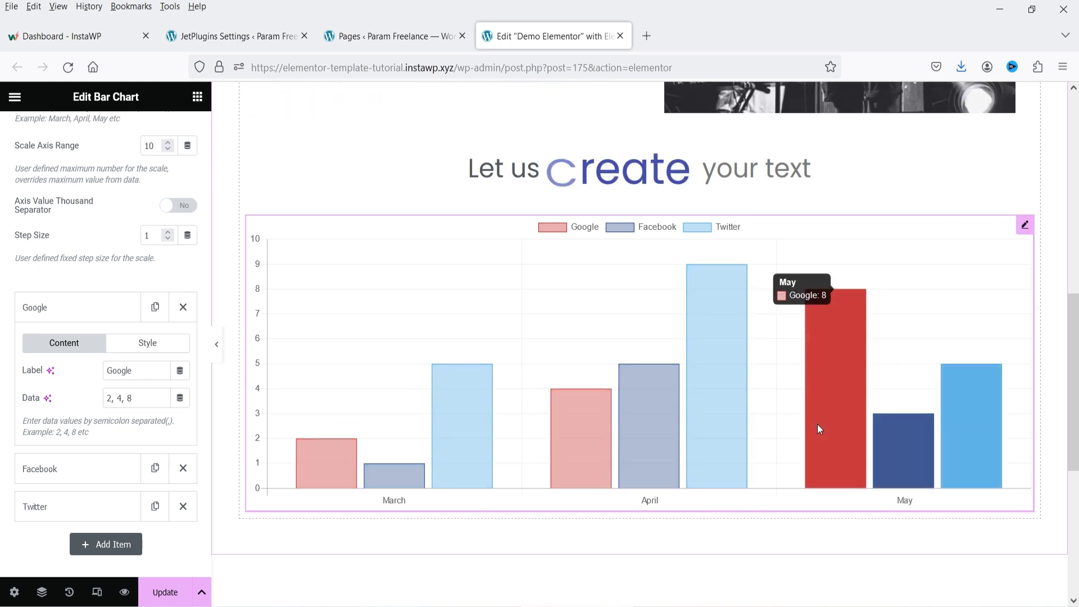
triple_click(146, 399)
left_click(58, 306)
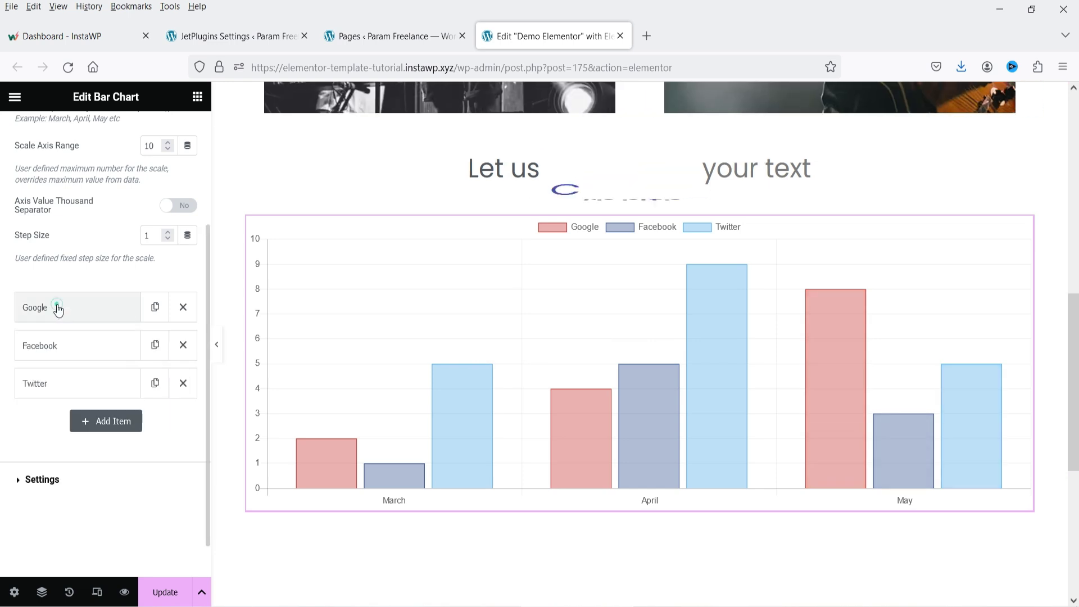
left_click(56, 351)
left_click(53, 349)
left_click(48, 382)
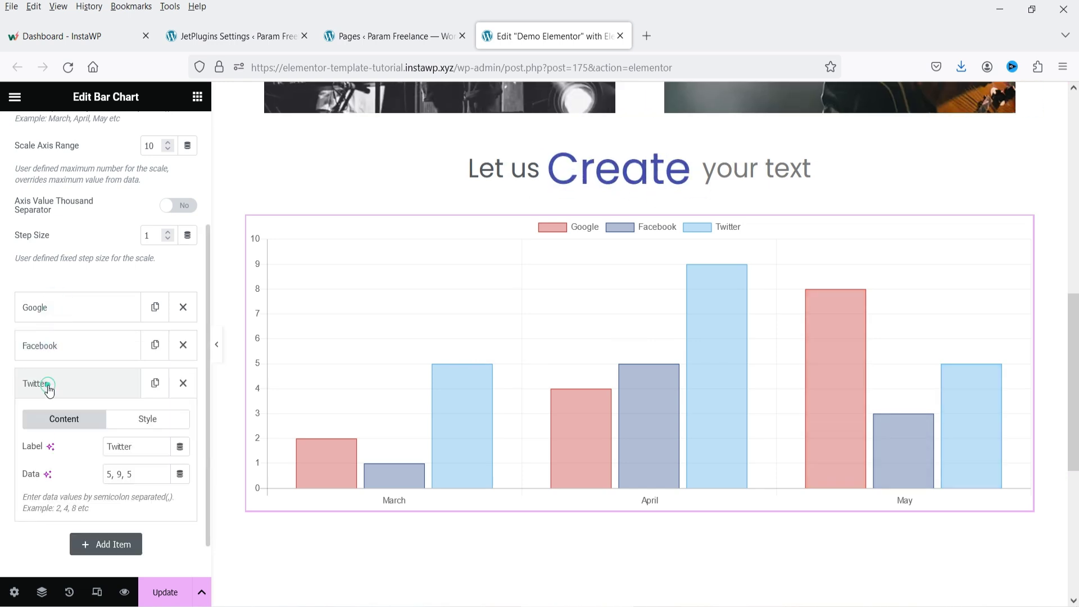
left_click(50, 388)
scroll(63, 242, "up", 3)
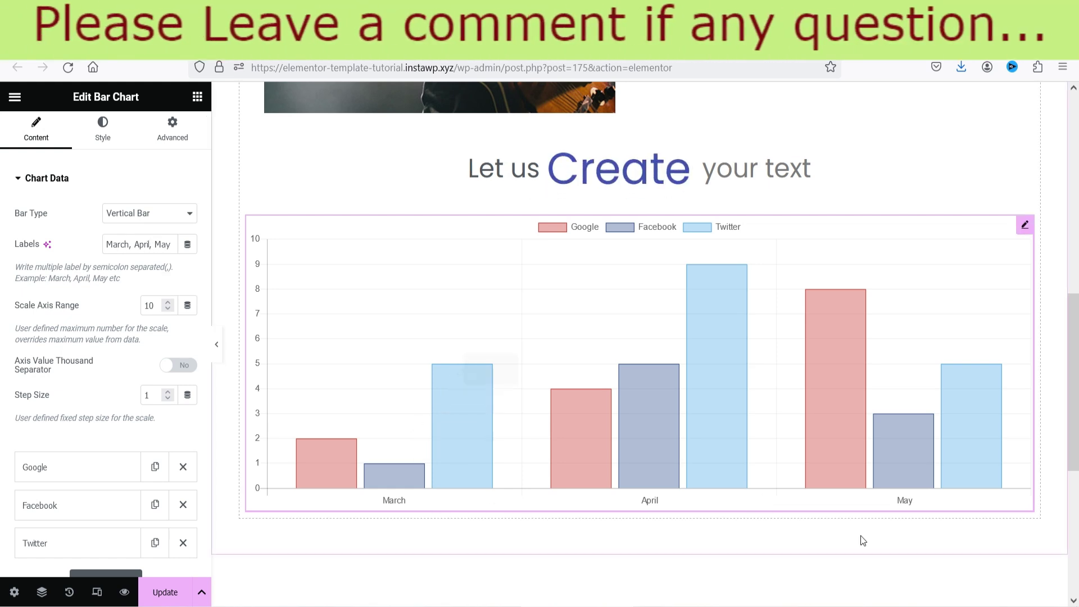
Try the Horizontal Bar type for the bar chart and set it back to Vertical Bar.
left_click(170, 212)
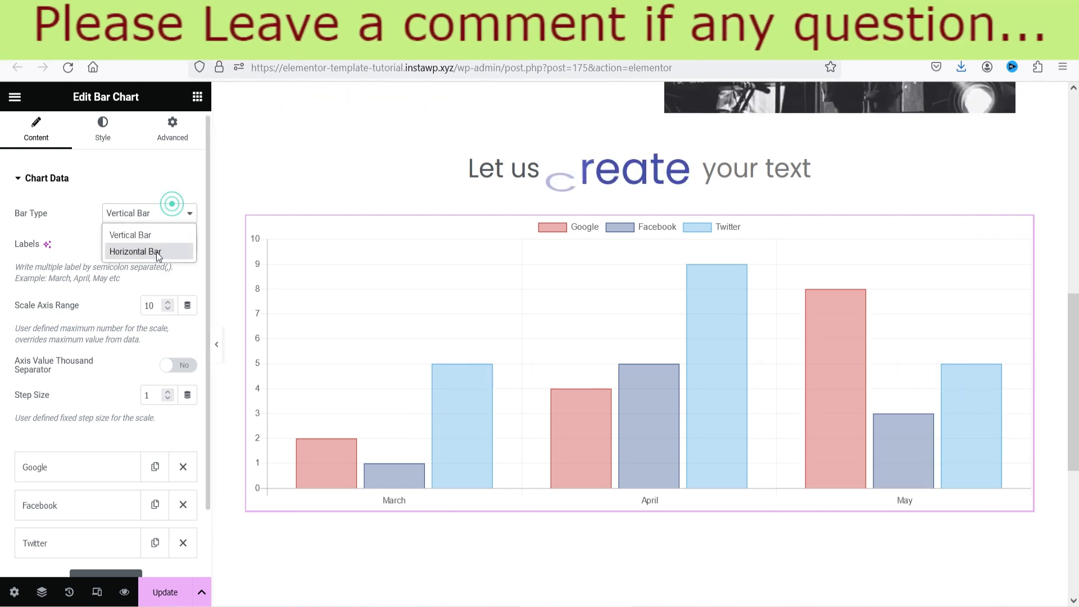
left_click(155, 253)
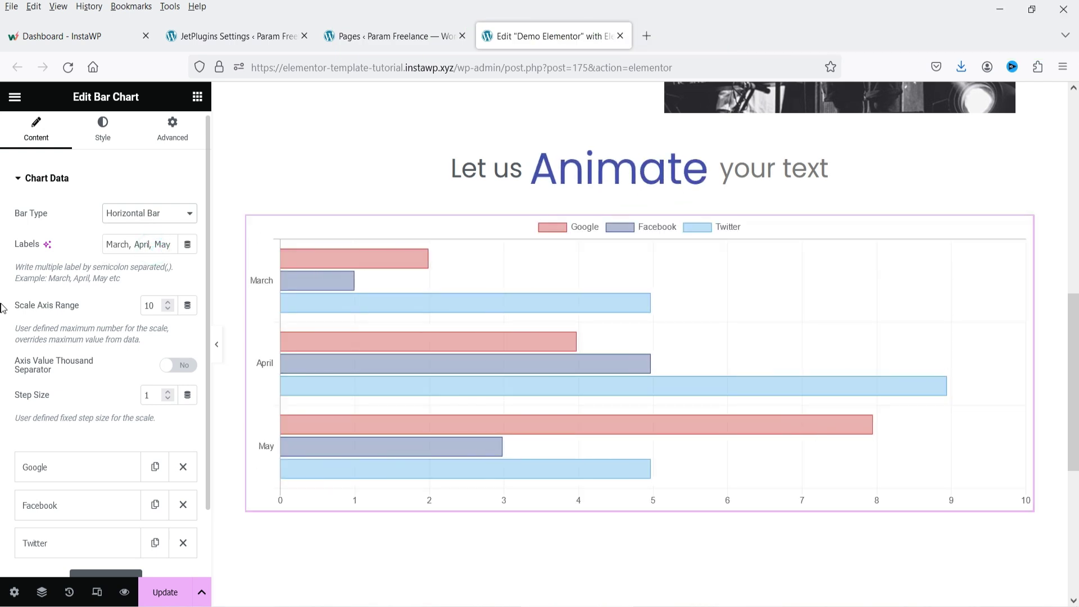
left_click(143, 217)
left_click(130, 232)
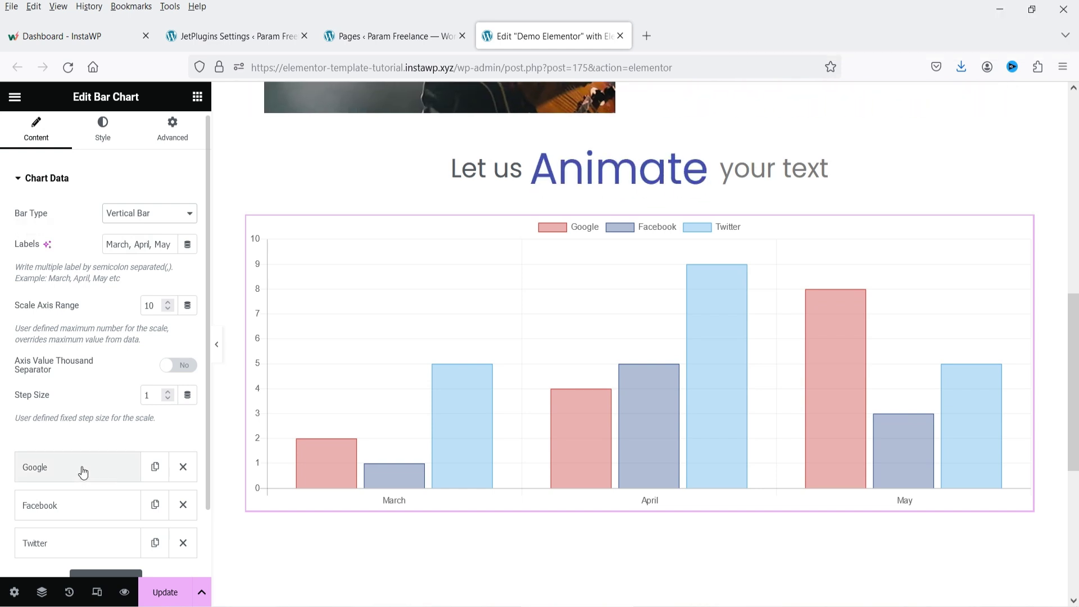
Add a JetElements Circle Progress widget below the bar chart and set its current percent to 80.
left_click(197, 97)
scroll(109, 326, "down", 7)
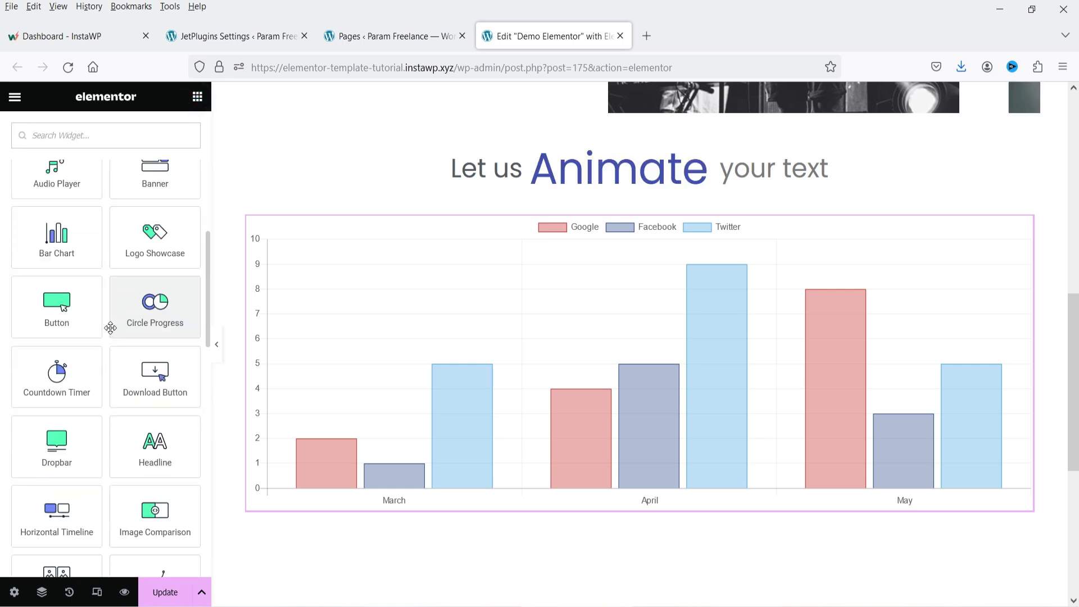
left_click_drag(152, 307, 695, 504)
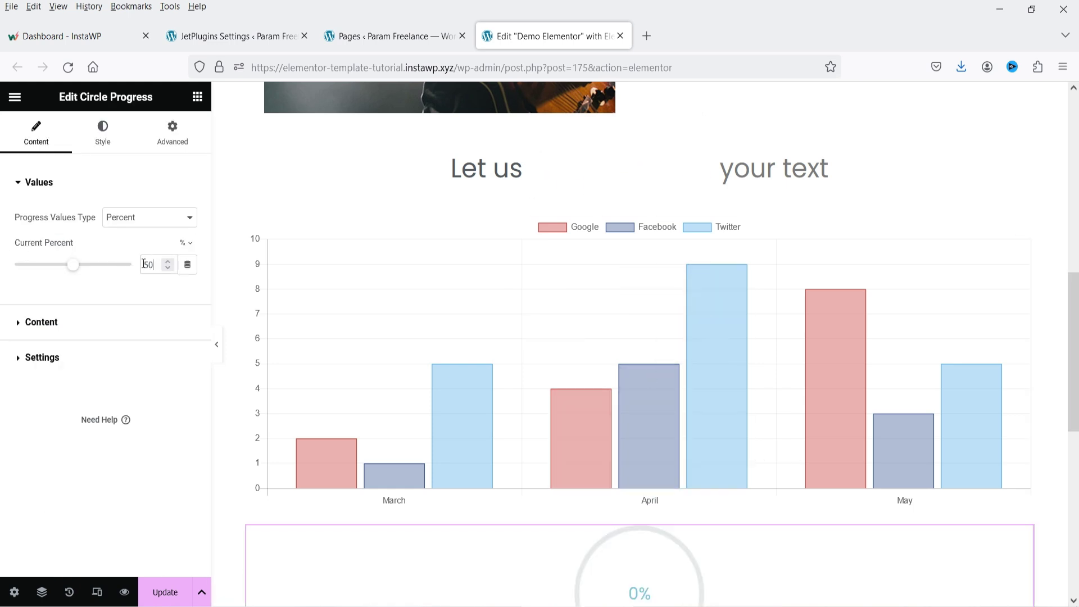
double_click(148, 265)
type("80")
scroll(929, 489, "down", 3)
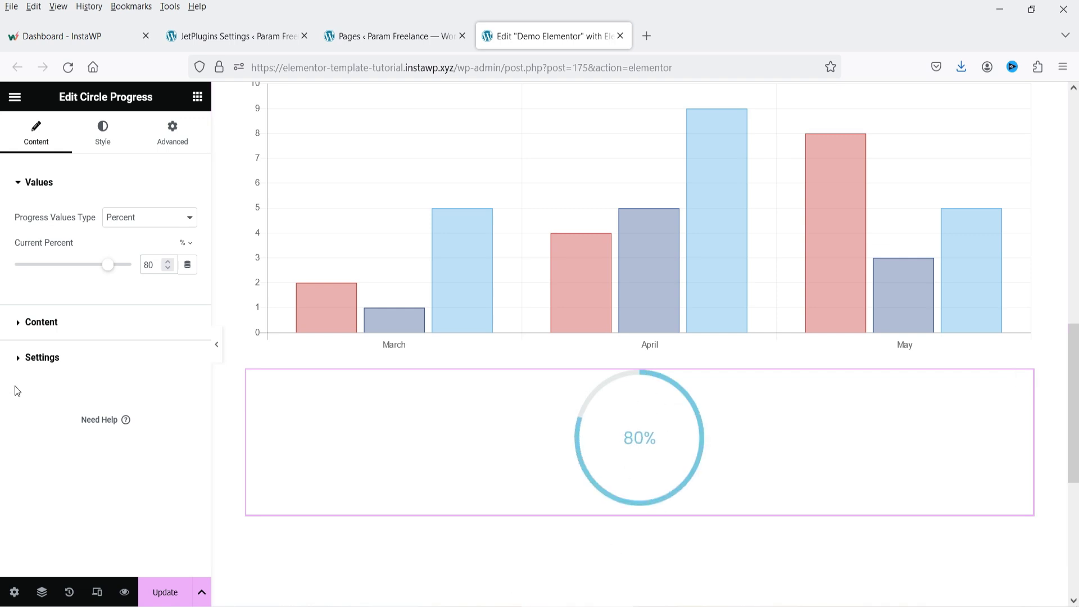
Fill the progress circle with the dark blue global color, add a circle box shadow, and open the widget's content options.
left_click(102, 132)
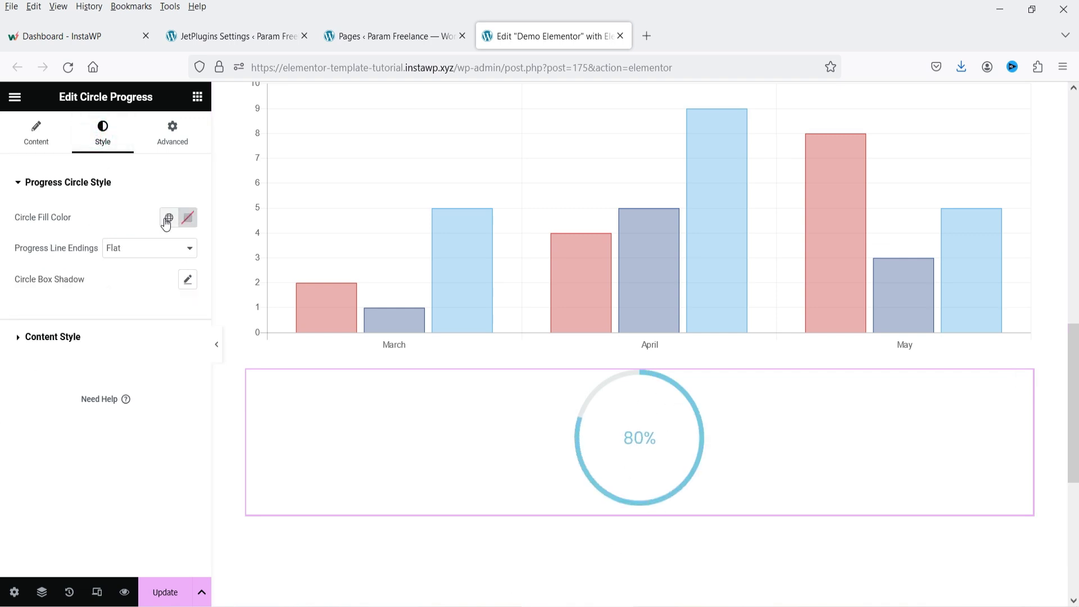
left_click(167, 219)
left_click(60, 351)
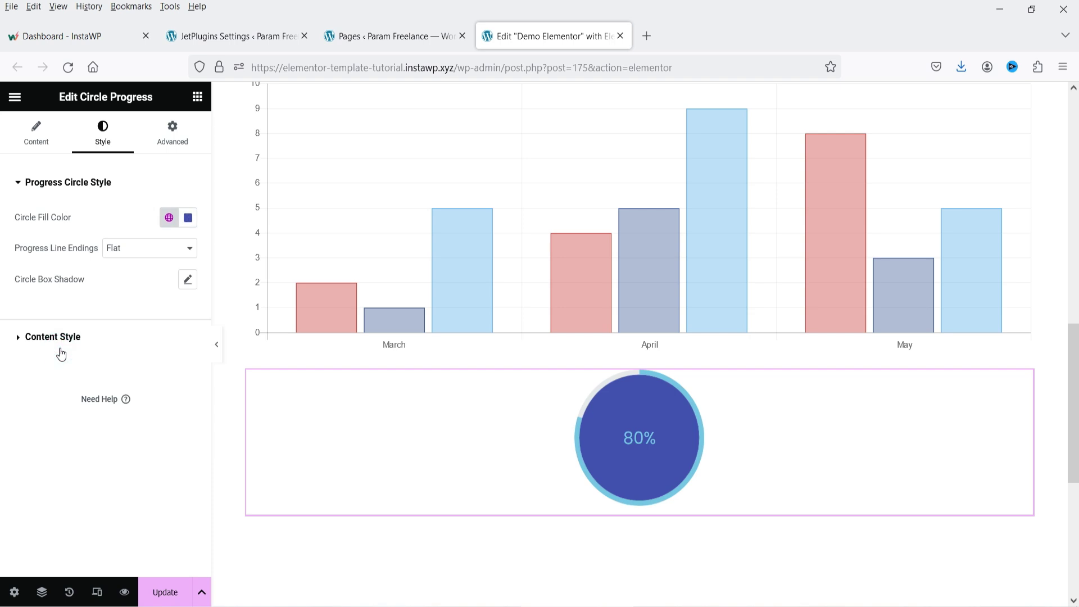
left_click(76, 325)
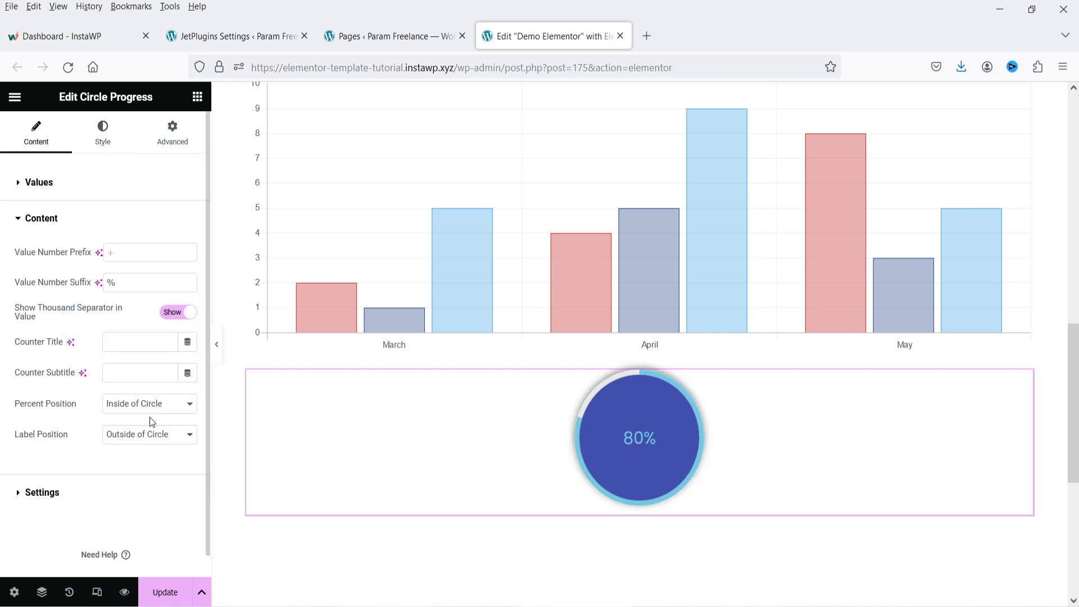
Add a JetElements Image Comparison widget below the circle progress and remove its second item.
left_click(197, 97)
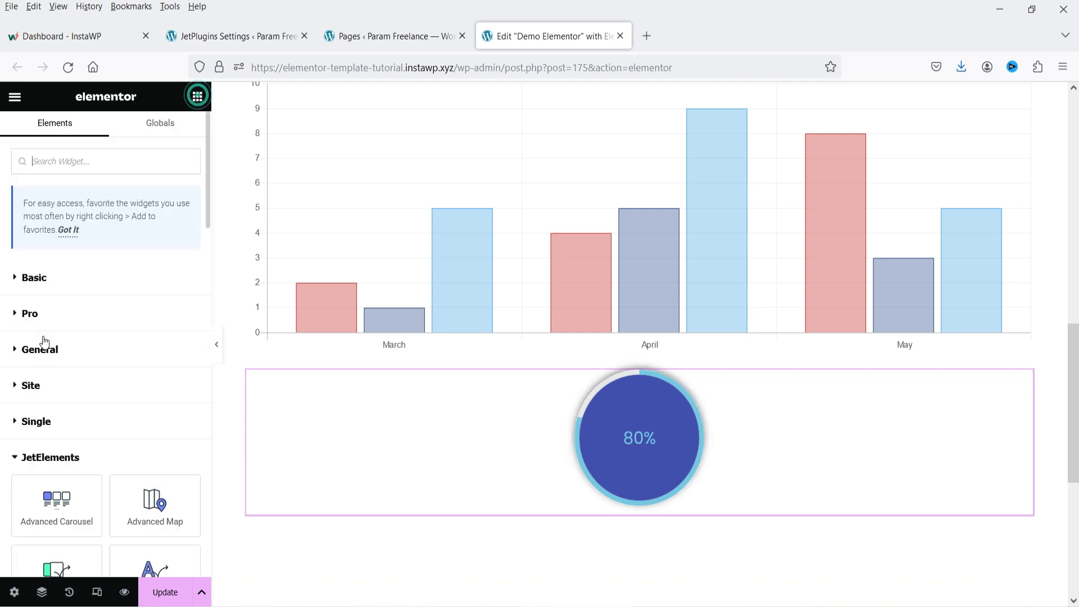
scroll(44, 341, "down", 10)
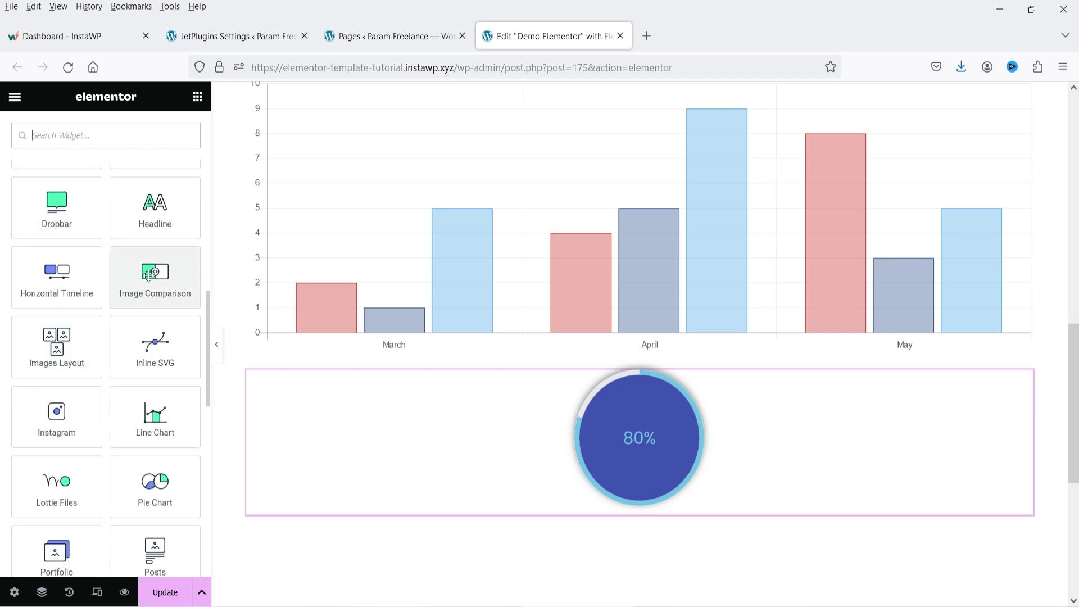
left_click_drag(149, 274, 691, 486)
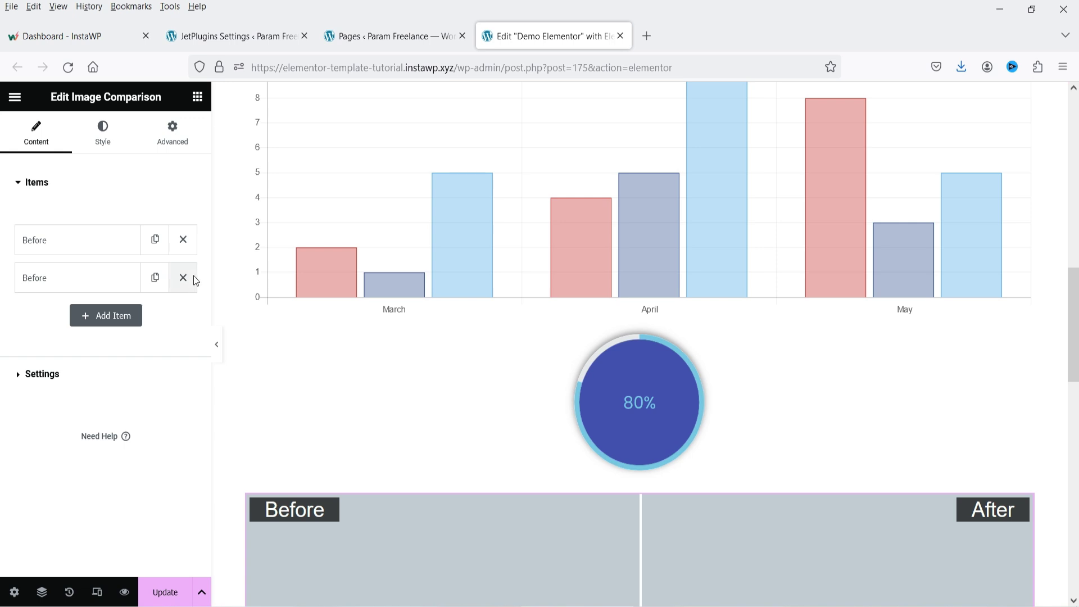
left_click(194, 279)
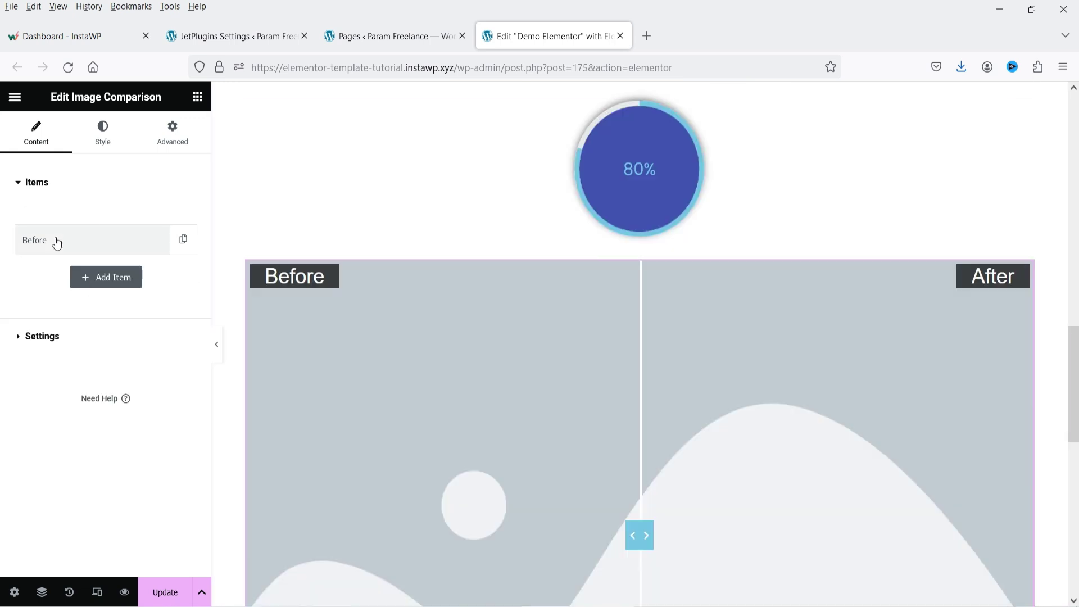
Set the comparison's before image to music-band-video-cover-2.jpg and its after image to the dark portrait of the tattooed man.
left_click(56, 242)
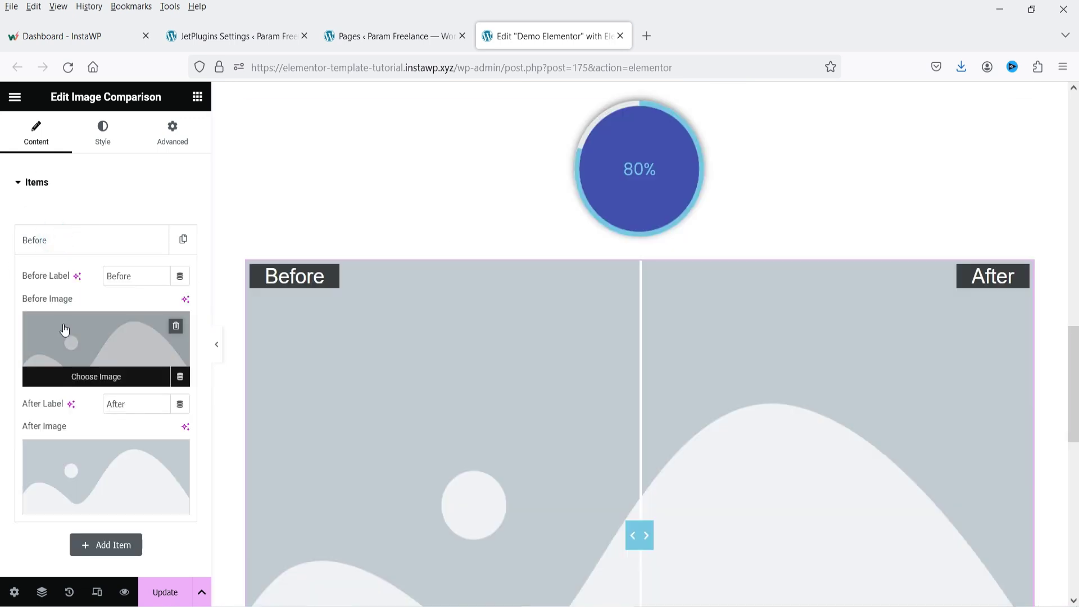
left_click(70, 337)
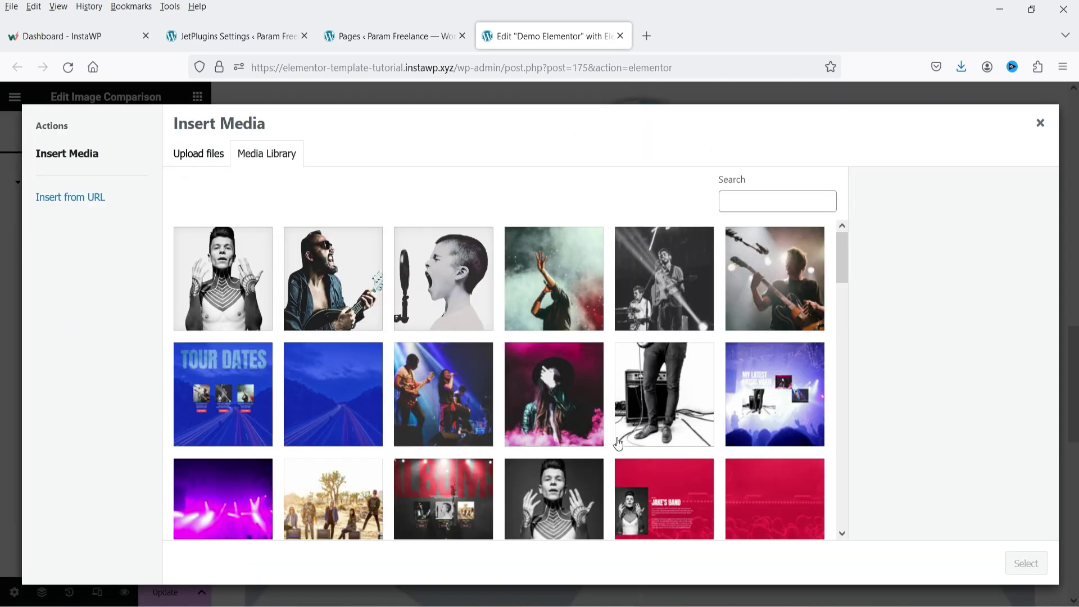
left_click(567, 412)
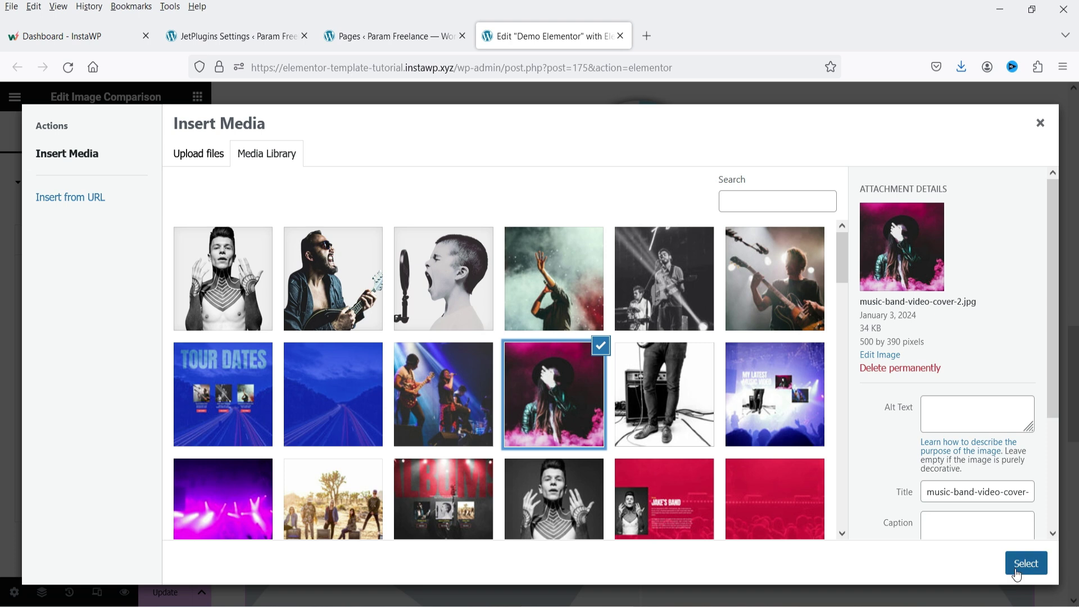
left_click(1017, 573)
left_click(91, 474)
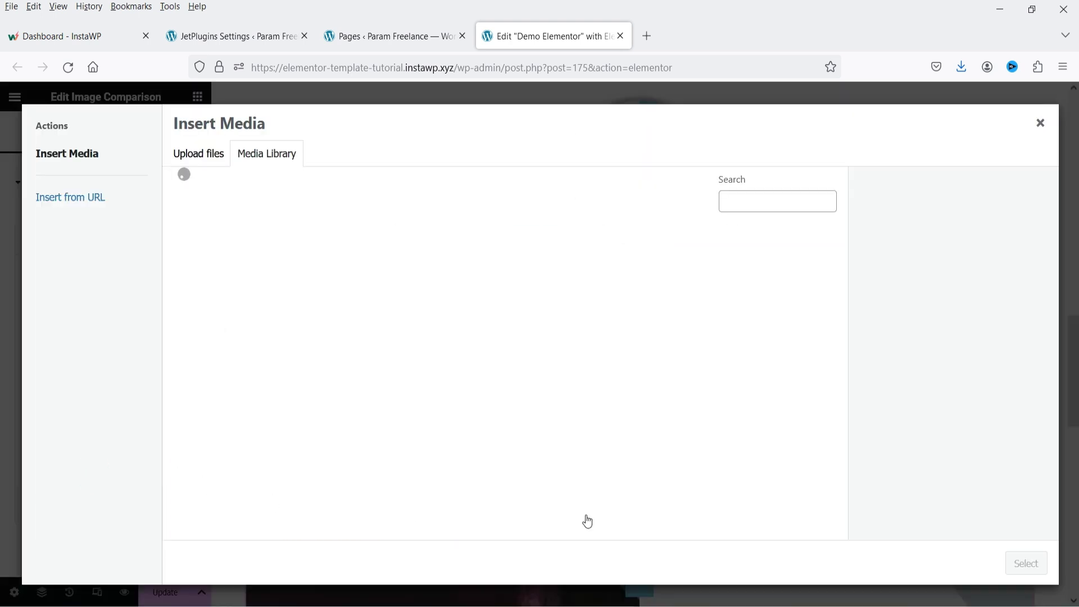
left_click(579, 498)
left_click(1045, 571)
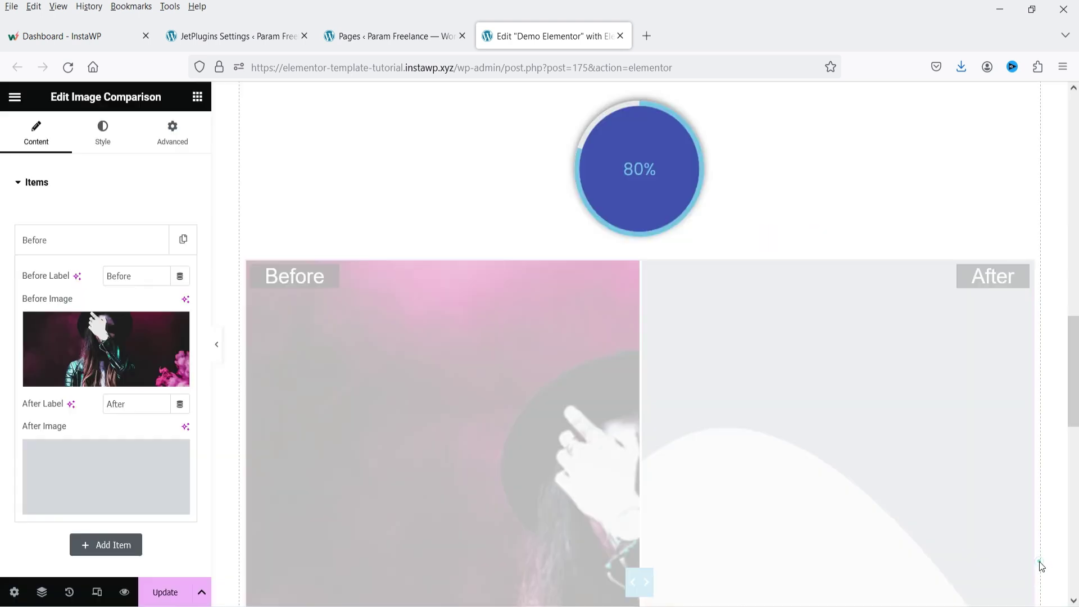
Try the image comparison by sliding its divider slightly toward the After image.
scroll(1039, 325, "down", 2)
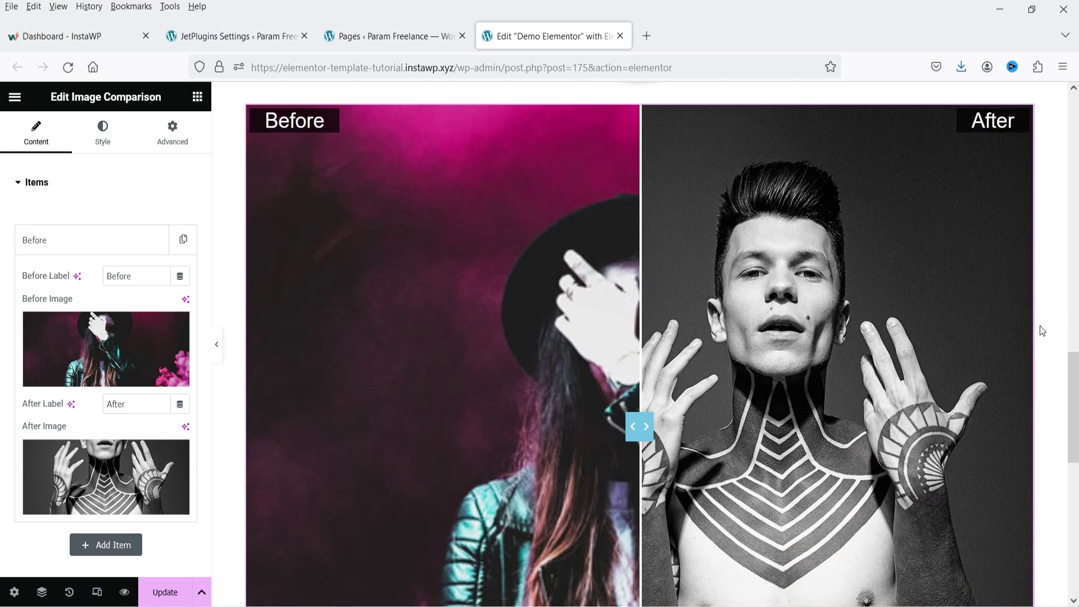
scroll(635, 429, "up", 1)
left_click_drag(635, 429, 665, 410)
Add a JetElements Vertical Timeline widget directly below the image comparison.
scroll(646, 292, "down", 8)
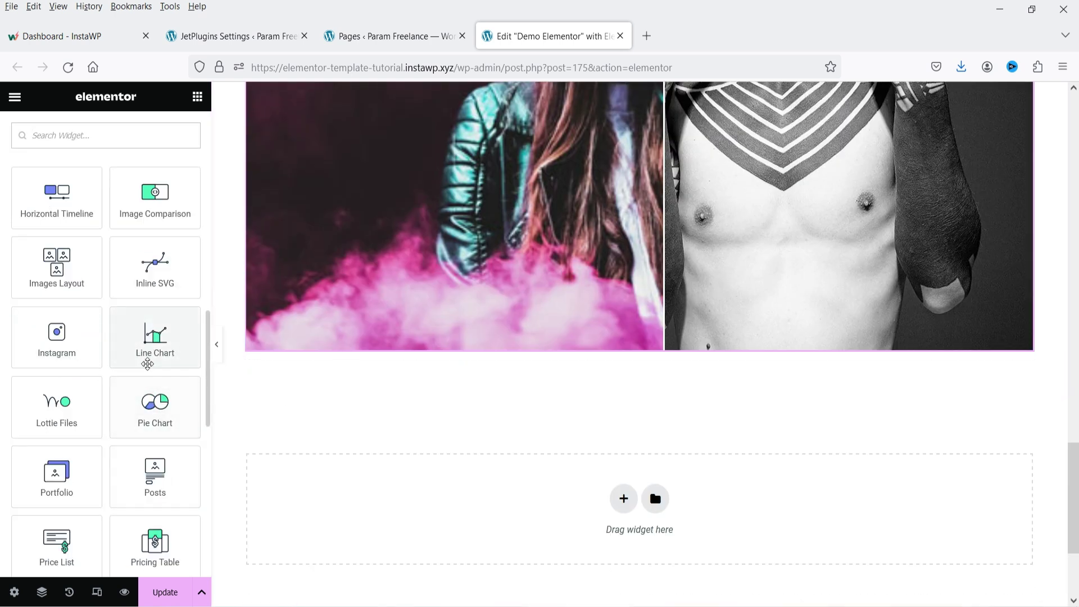
scroll(75, 401, "down", 4)
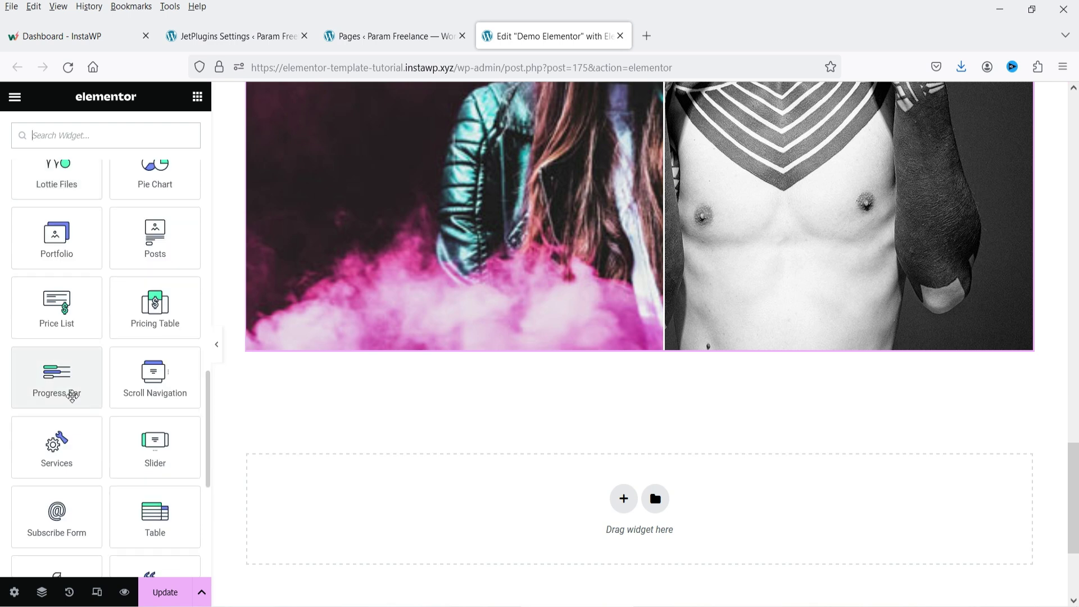
scroll(72, 389, "down", 1)
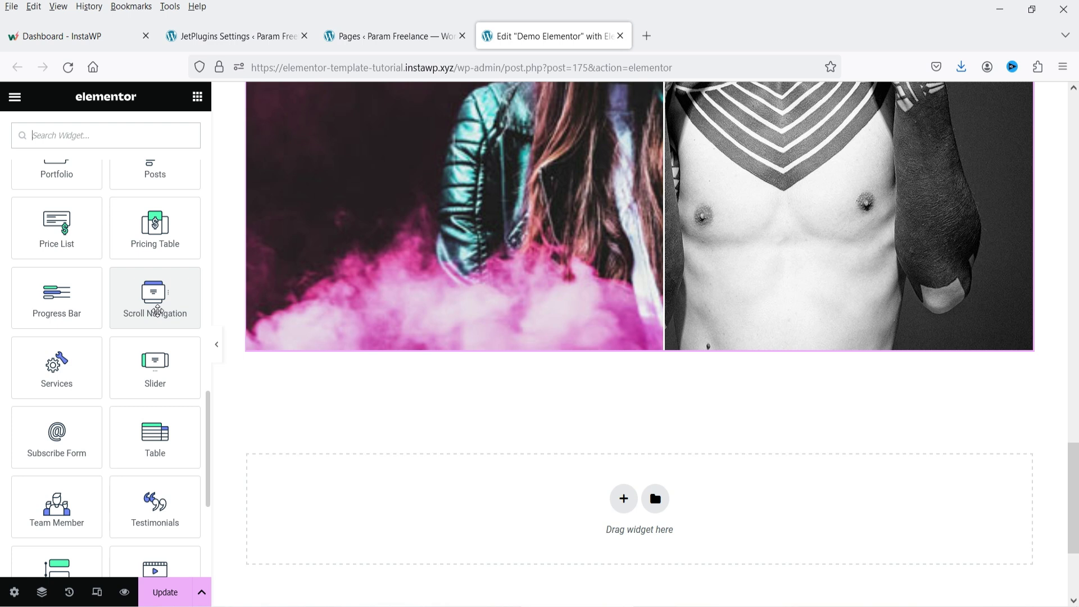
scroll(156, 426, "down", 5)
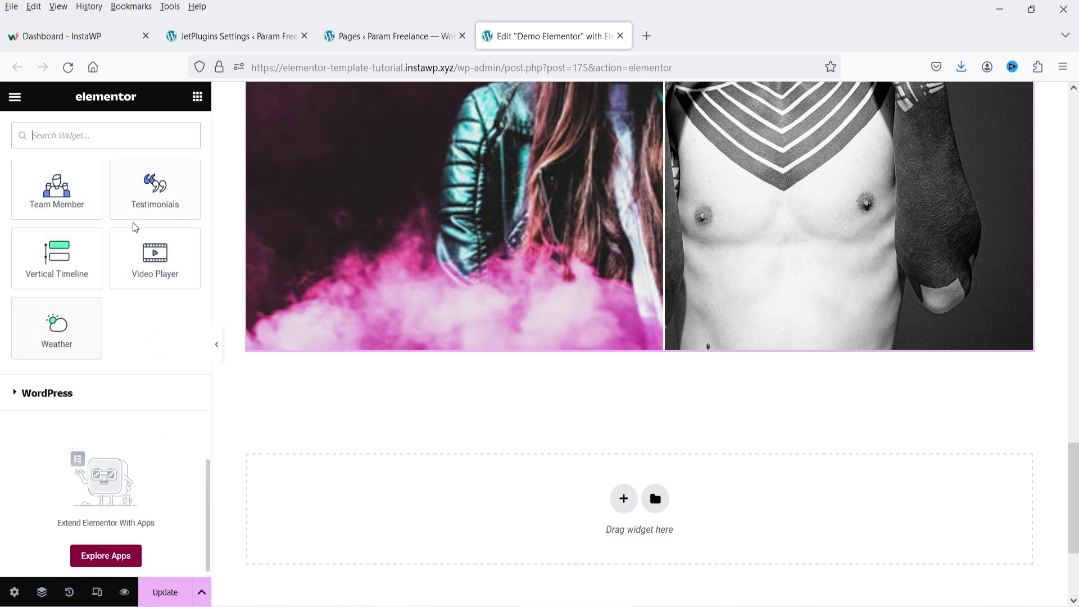
left_click_drag(56, 260, 715, 431)
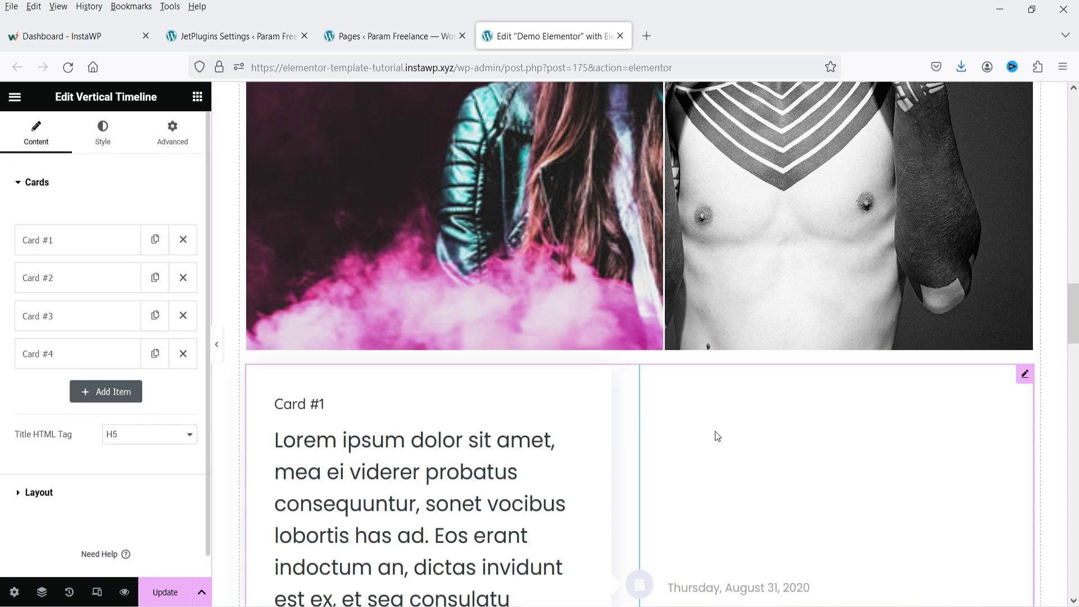
Review the timeline's cards and turn on Animate Cards in the vertical timeline's layout settings.
scroll(695, 347, "down", 3)
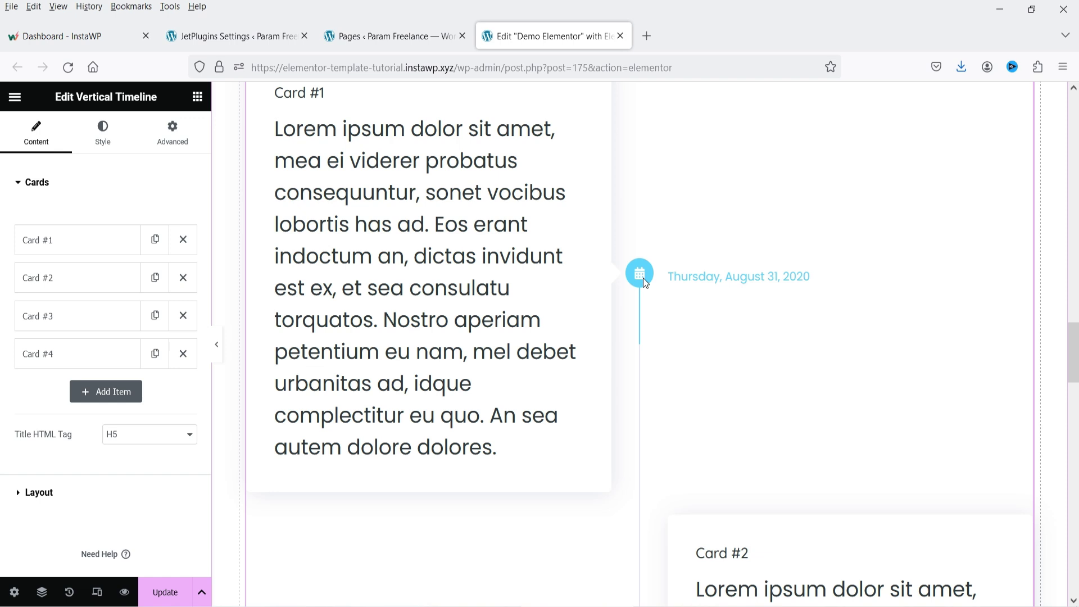
scroll(644, 278, "down", 5)
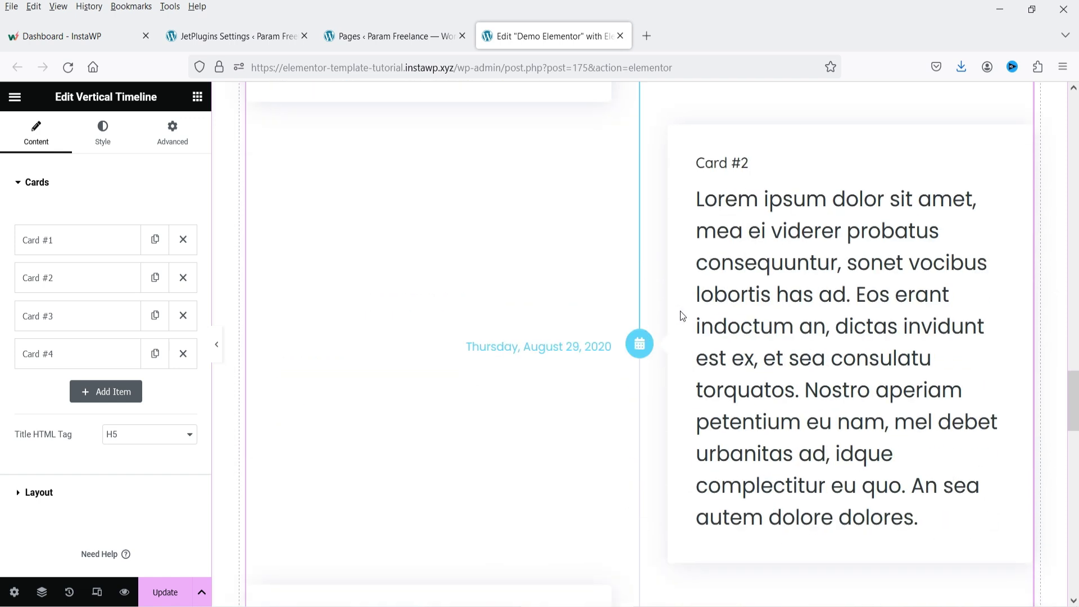
scroll(679, 311, "down", 18)
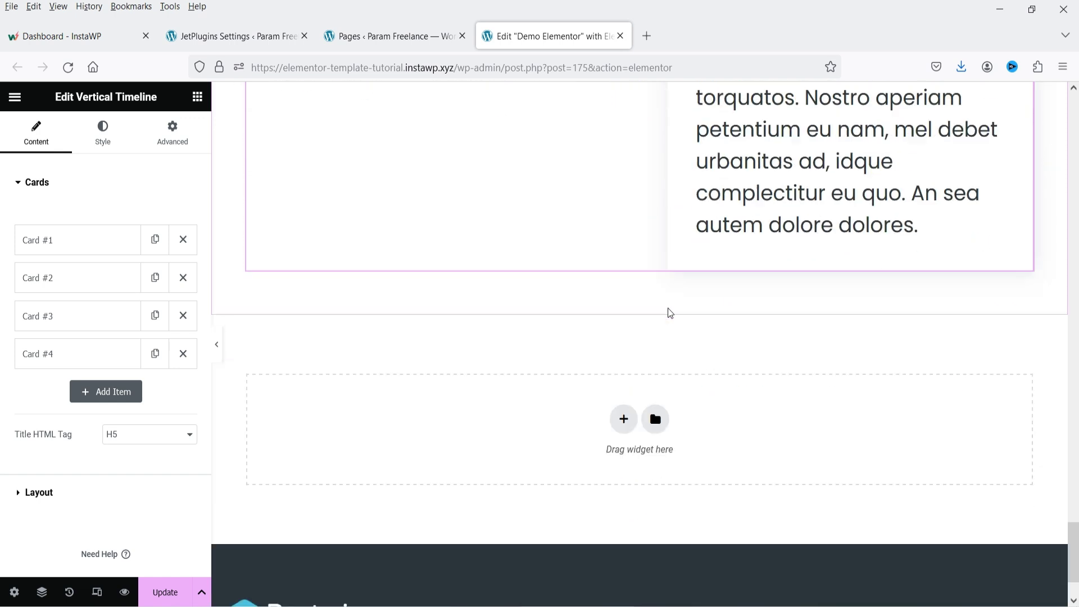
scroll(670, 313, "down", 2)
left_click(80, 500)
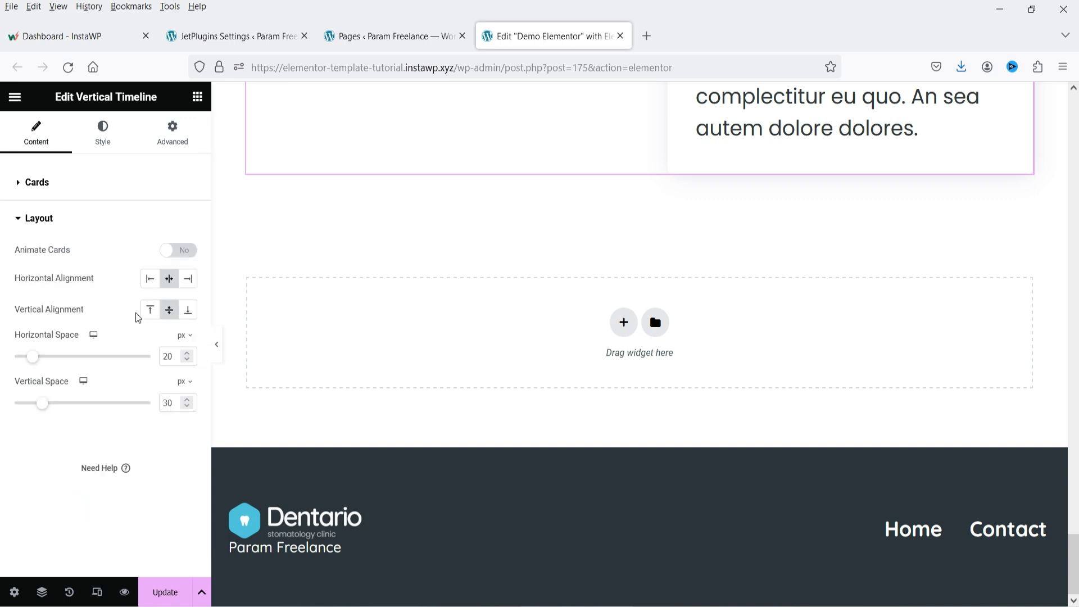
left_click(181, 250)
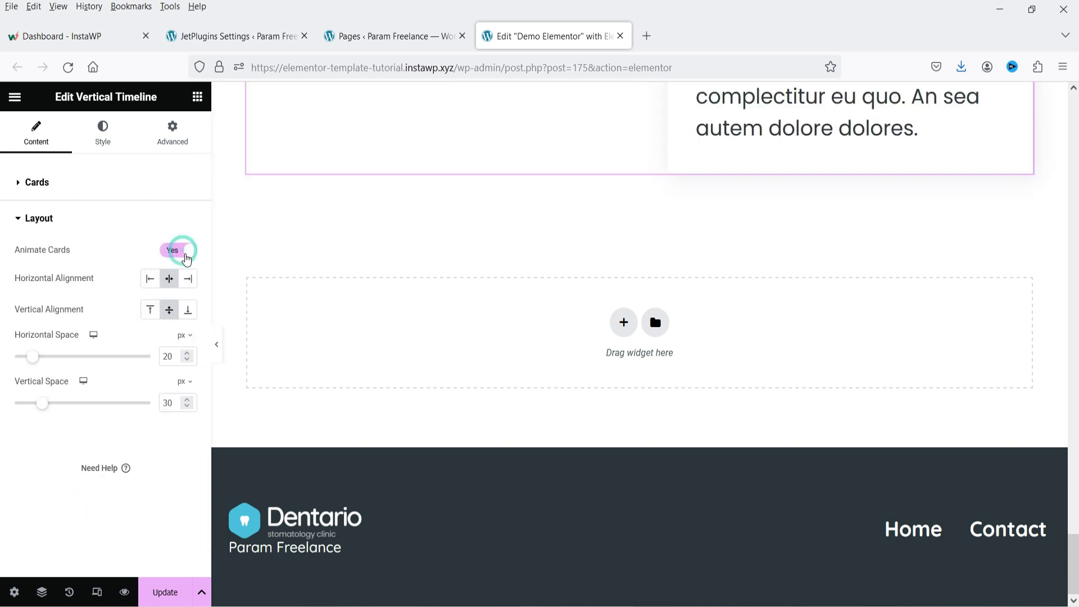
Add a JetElements Testimonials widget below the vertical timeline and page through its second and third testimonials.
scroll(608, 291, "down", 5)
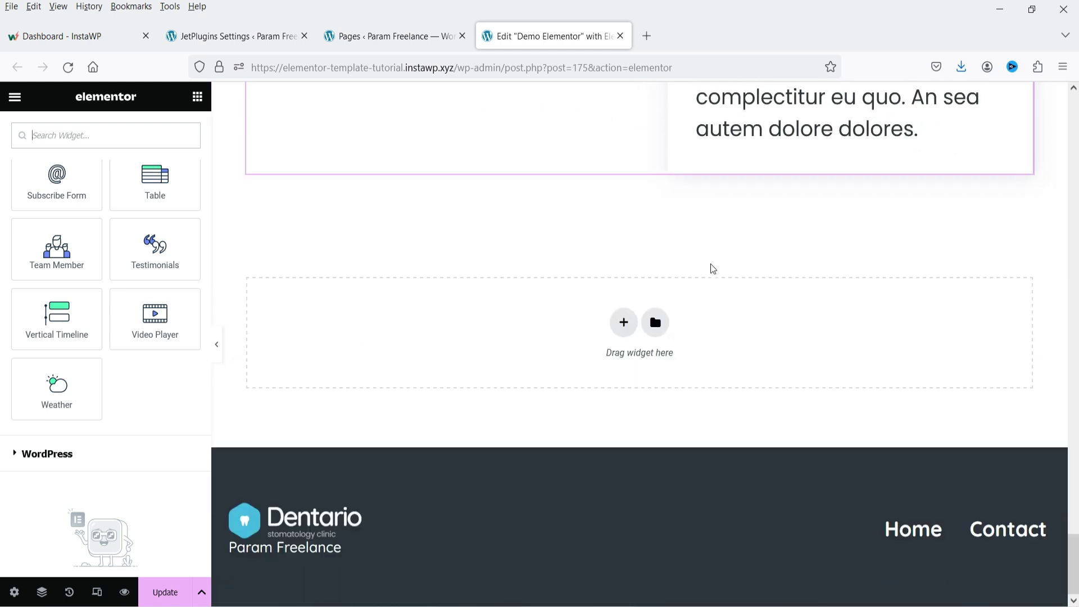
left_click_drag(163, 234, 700, 338)
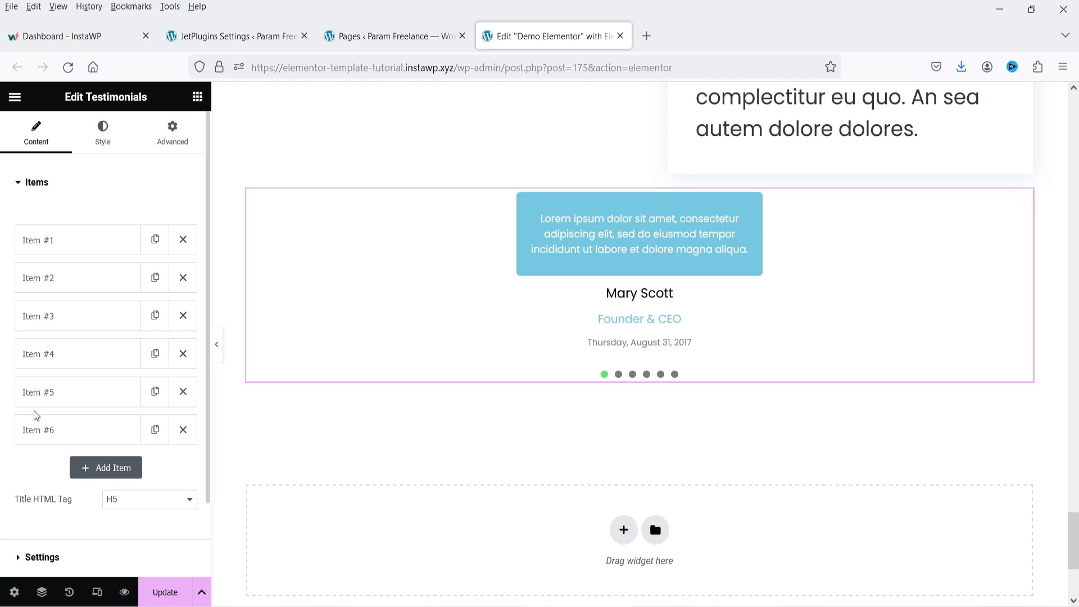
scroll(28, 416, "down", 2)
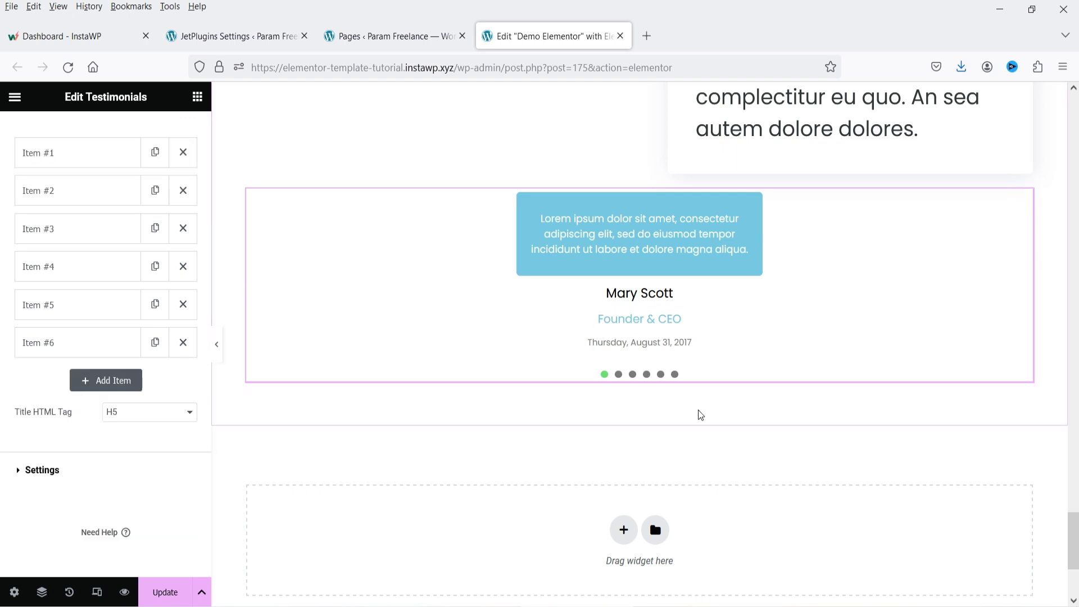
left_click(617, 375)
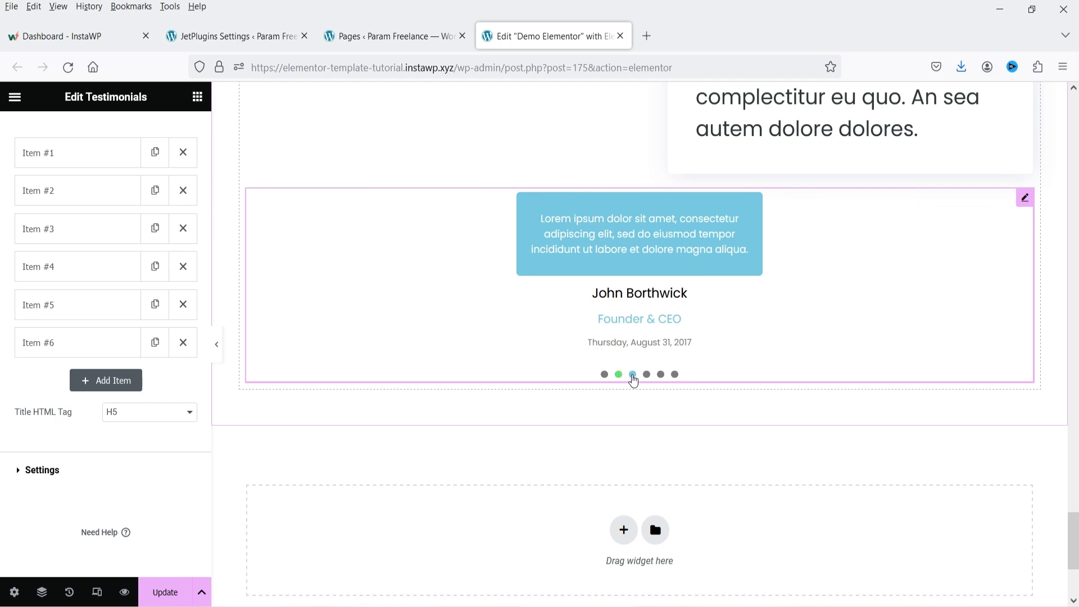
left_click(633, 375)
left_click(412, 332)
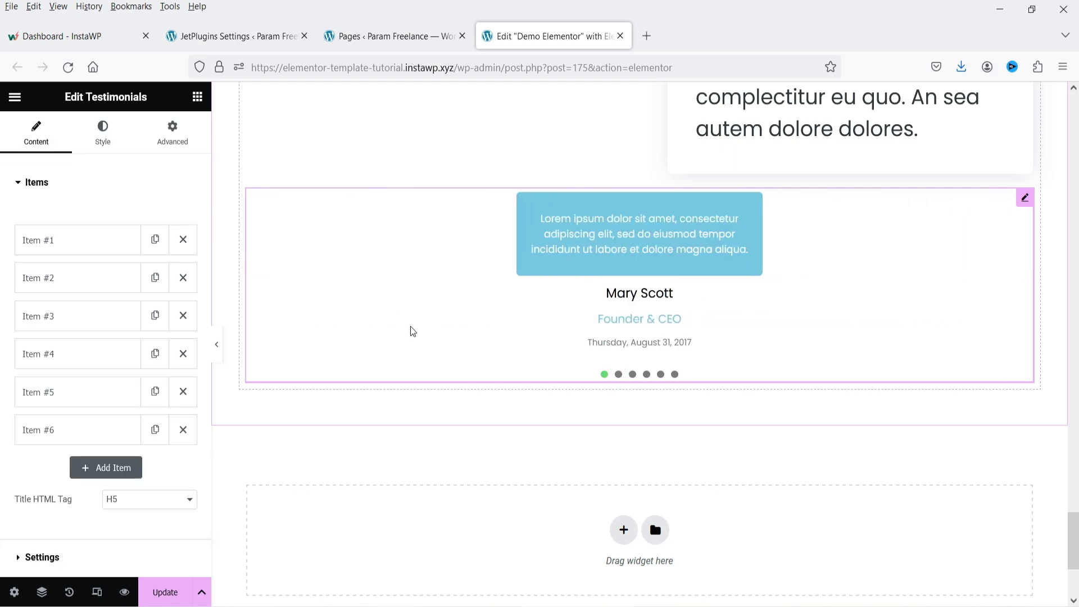
Add a single-column section below the testimonials and set its height to Fit To Screen.
left_click(618, 534)
left_click(462, 569)
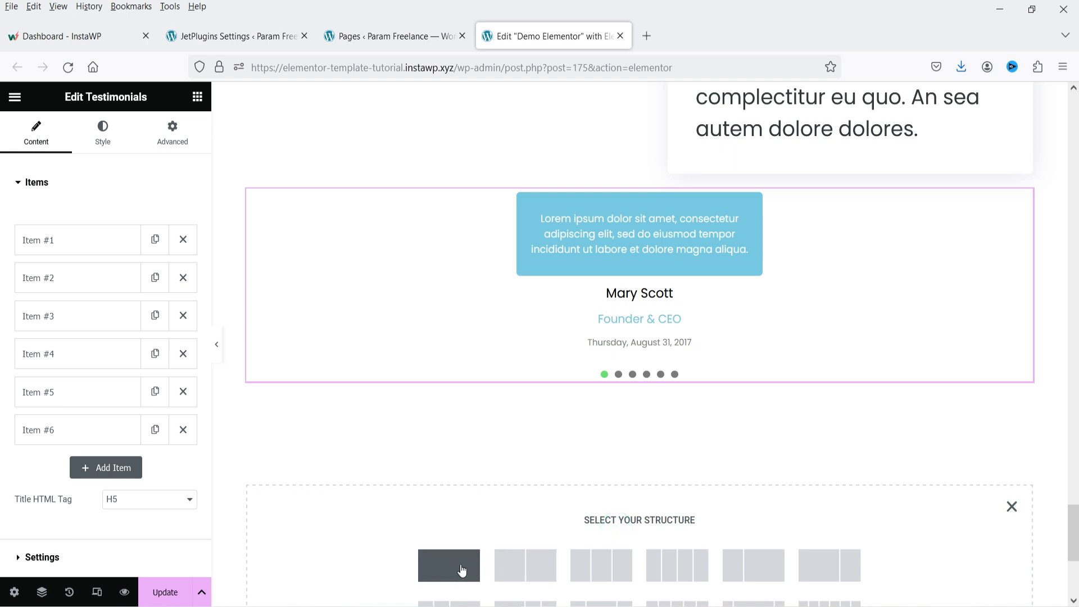
scroll(556, 481, "down", 3)
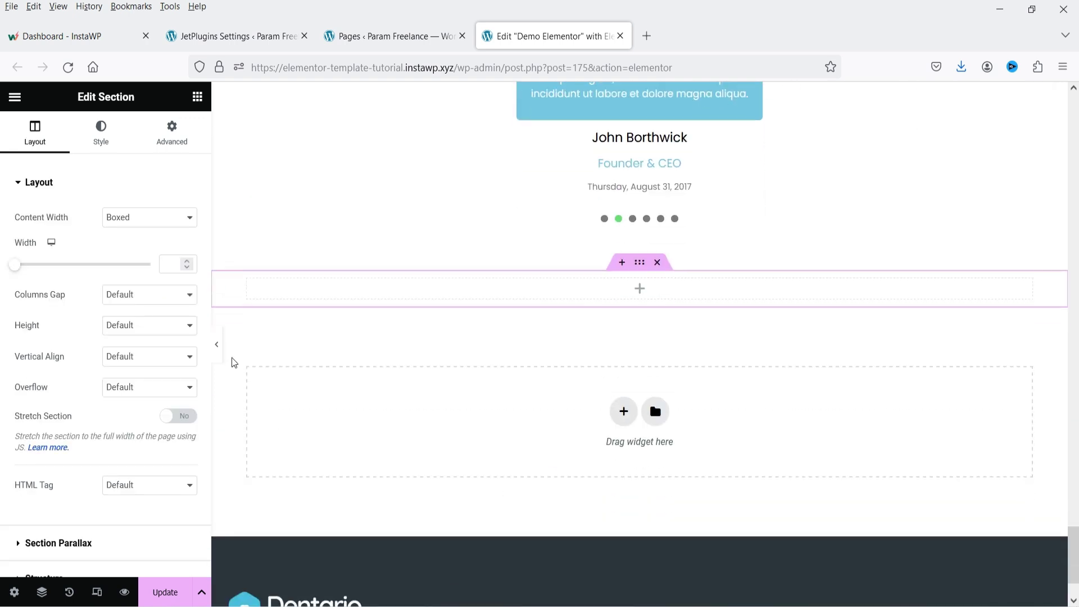
left_click(126, 325)
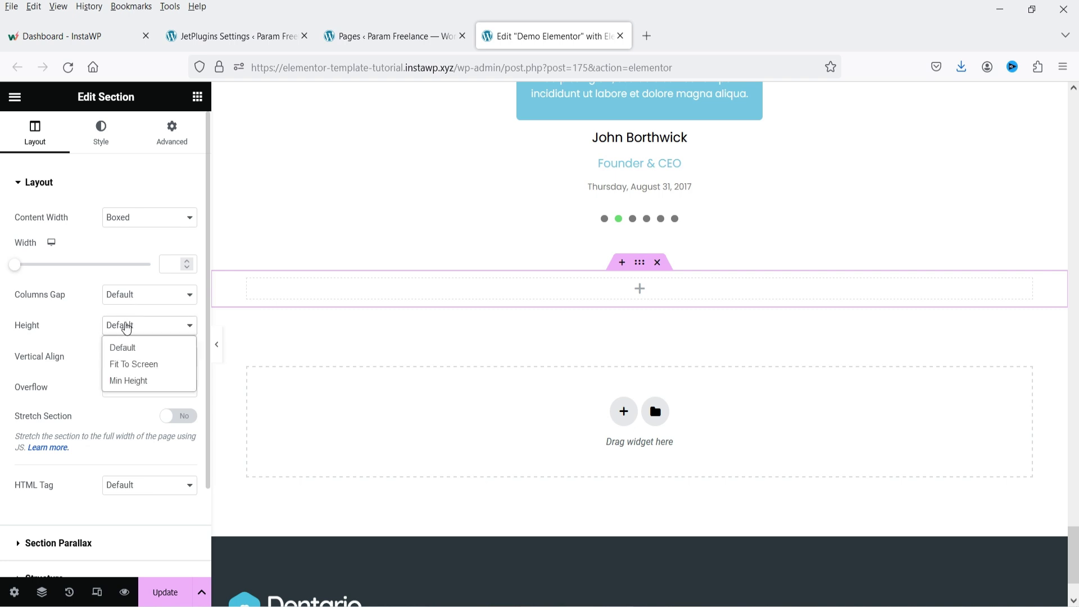
left_click(139, 366)
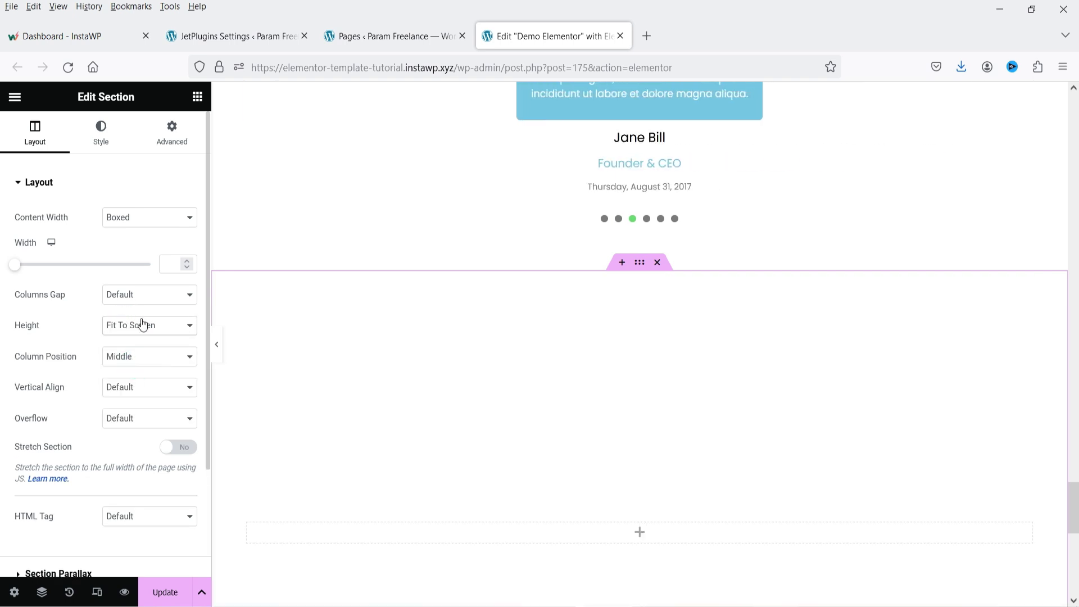
scroll(842, 224, "down", 3)
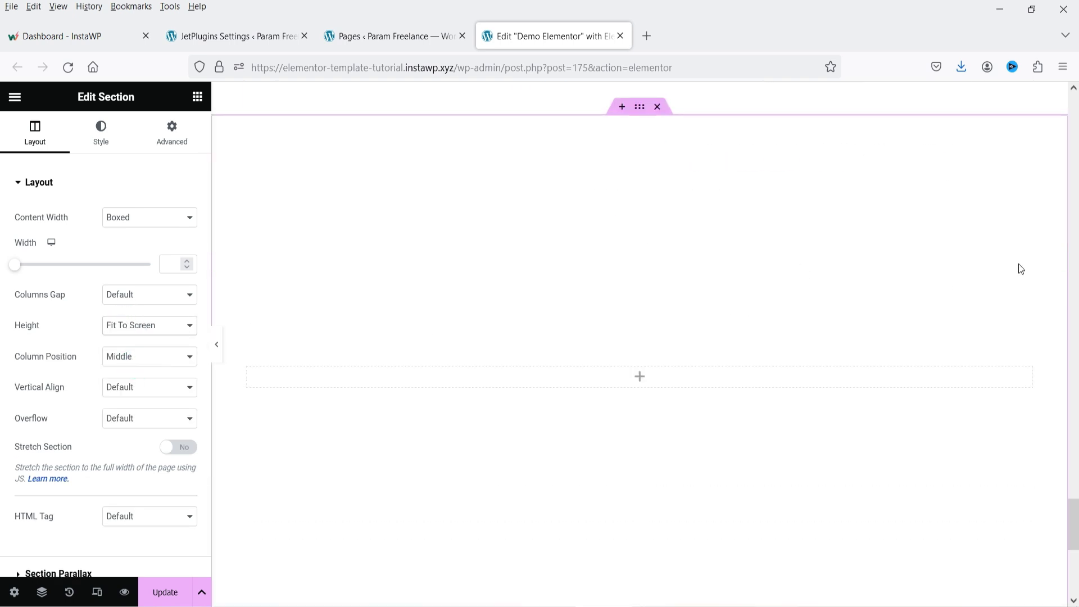
Give the new full-height section a classic background using the Cheer-Up.jpg image from the media library.
left_click(101, 135)
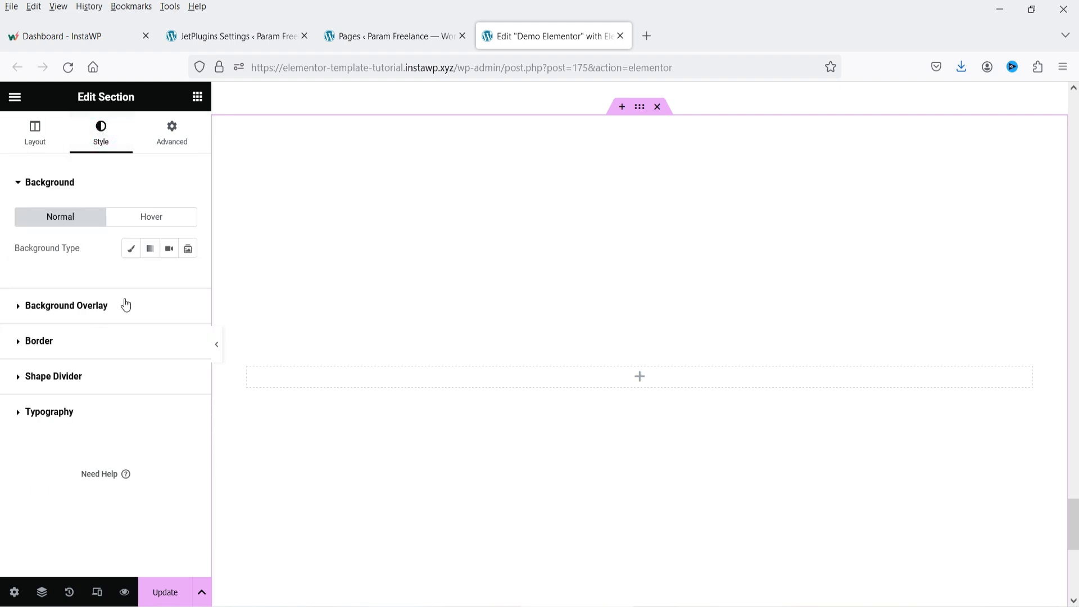
left_click(131, 249)
left_click(59, 348)
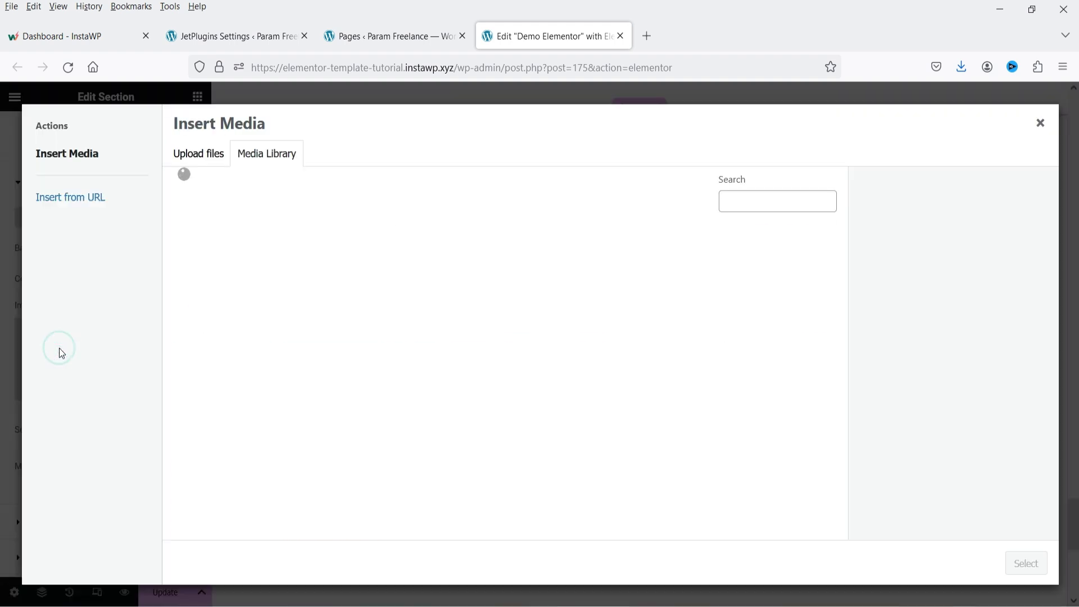
left_click(219, 502)
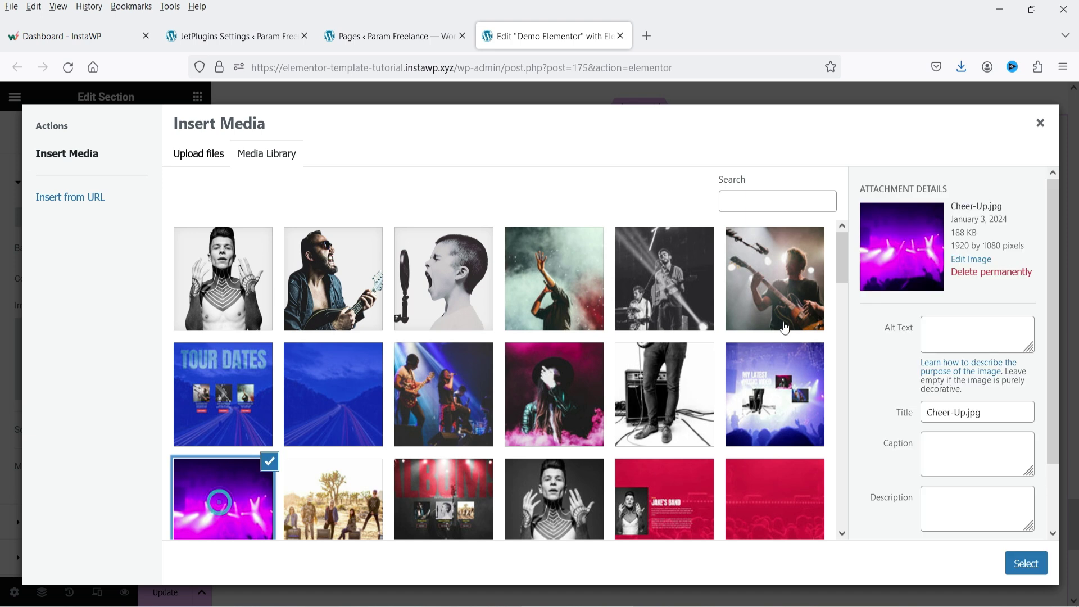
left_click(1026, 563)
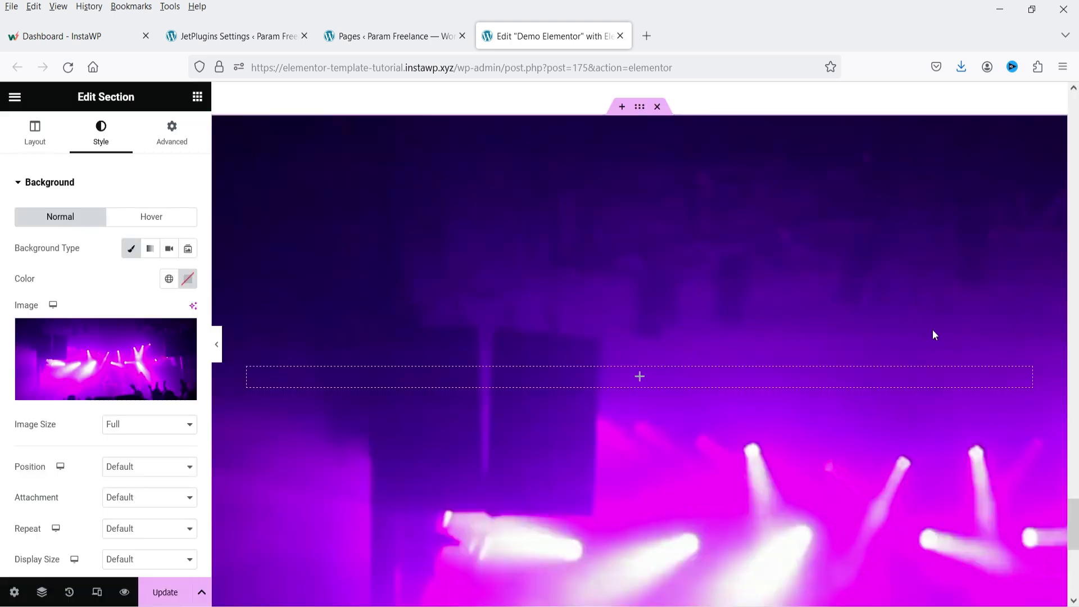
Set the section background image's position to Center Center, attachment to Fixed, repeat to No-repeat and display size to Cover.
scroll(90, 445, "down", 3)
left_click(133, 308)
left_click(135, 344)
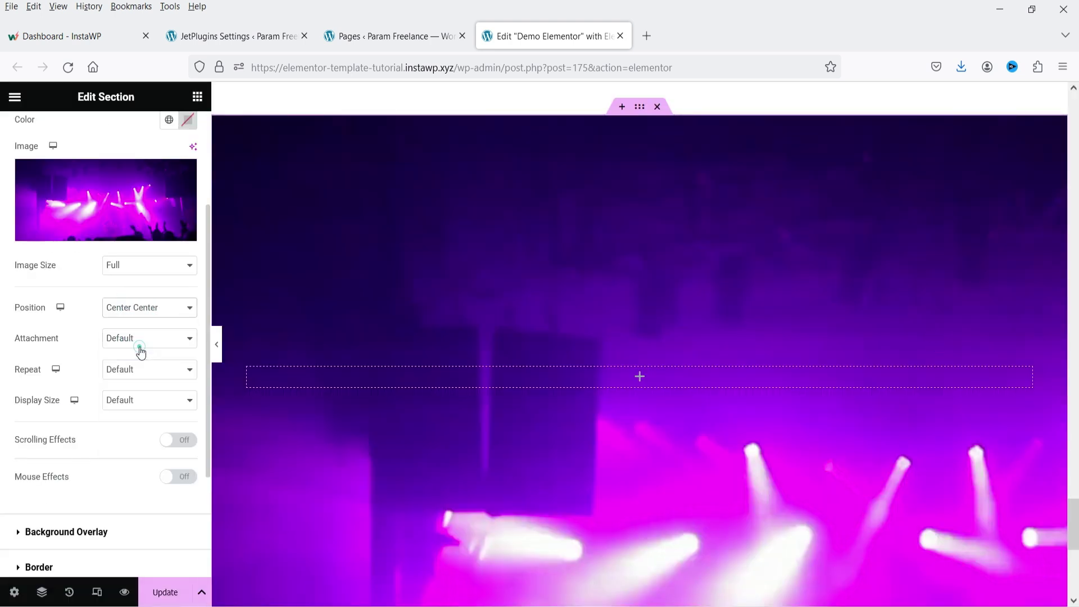
left_click(134, 336)
left_click(140, 393)
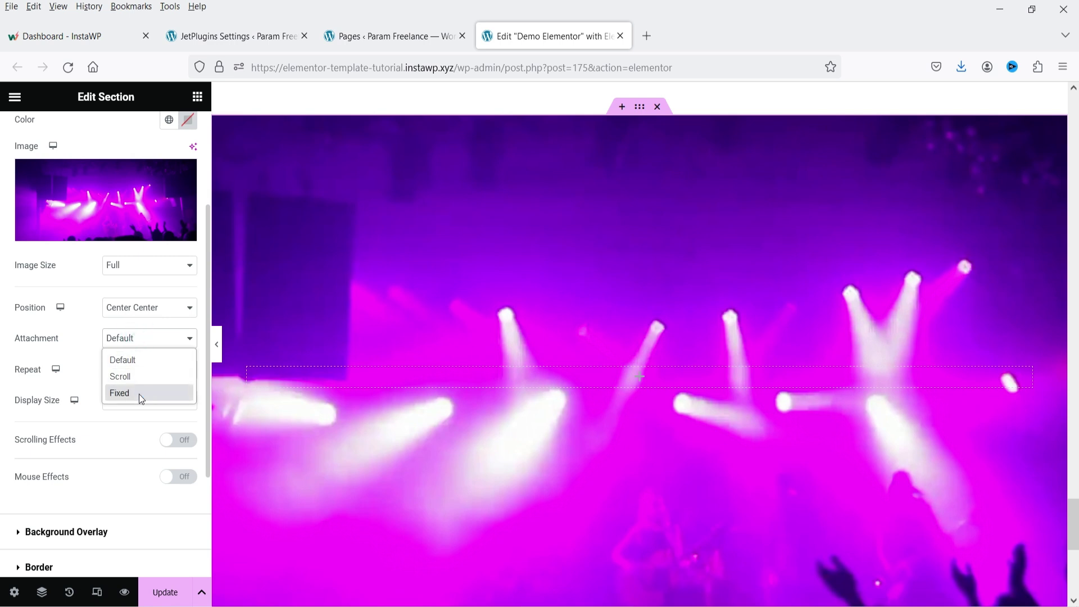
left_click(138, 391)
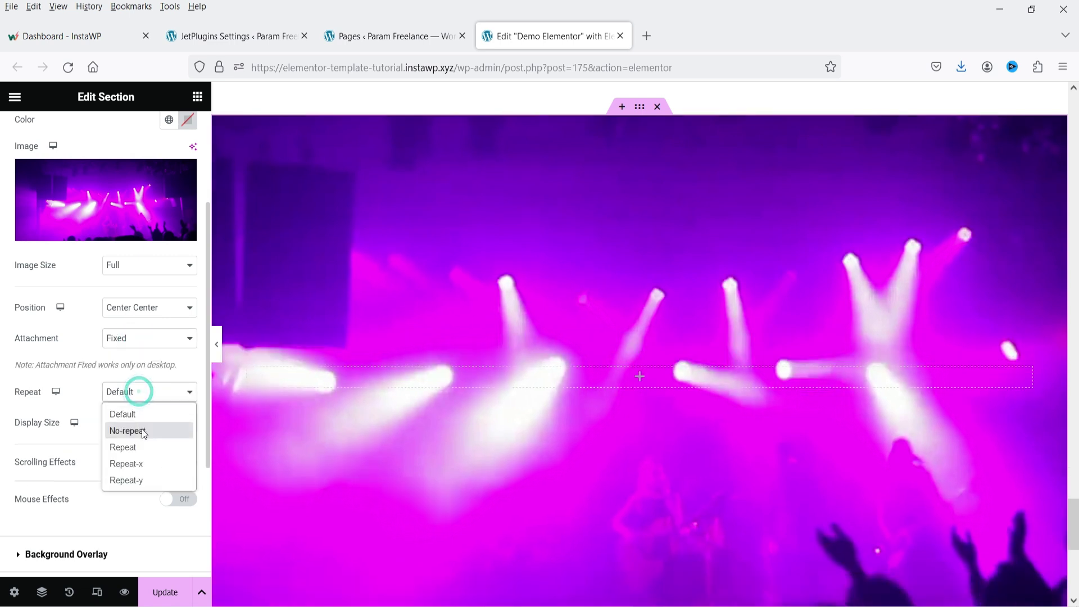
left_click(142, 431)
left_click(141, 422)
left_click(140, 477)
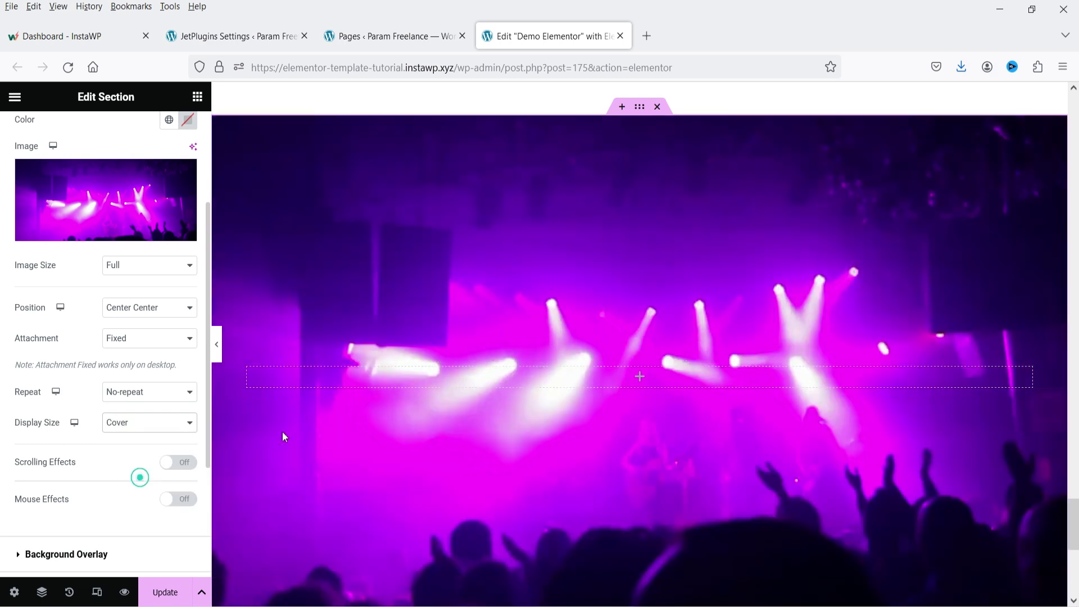
scroll(902, 333, "down", 2)
scroll(895, 329, "up", 5)
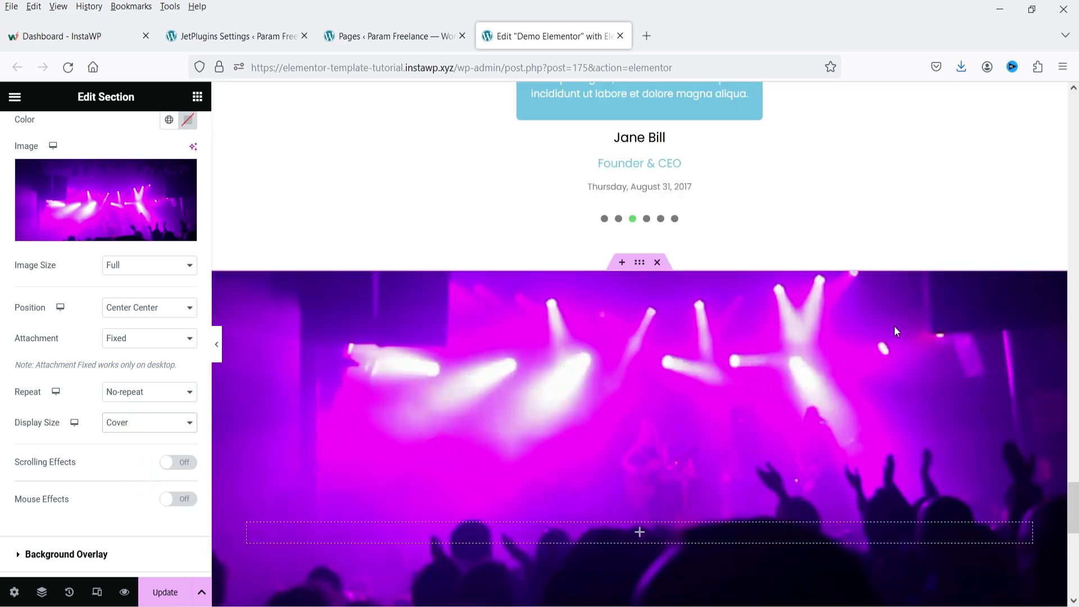
scroll(893, 330, "down", 3)
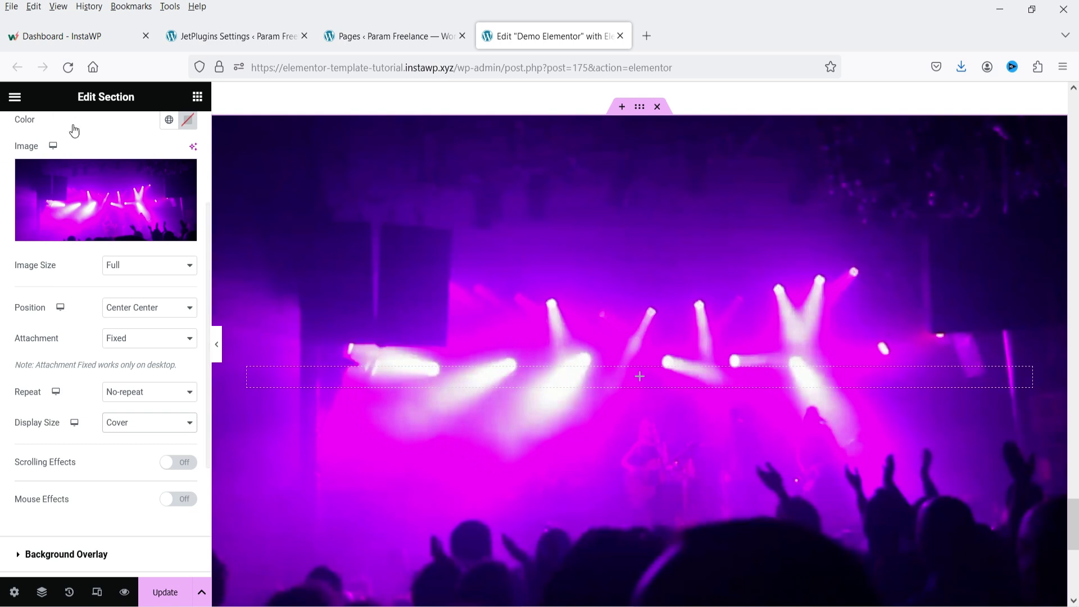
Add a Section Parallax layout item to the section and assign it the img-1-1.png image from the media library.
scroll(61, 134, "up", 3)
left_click(35, 140)
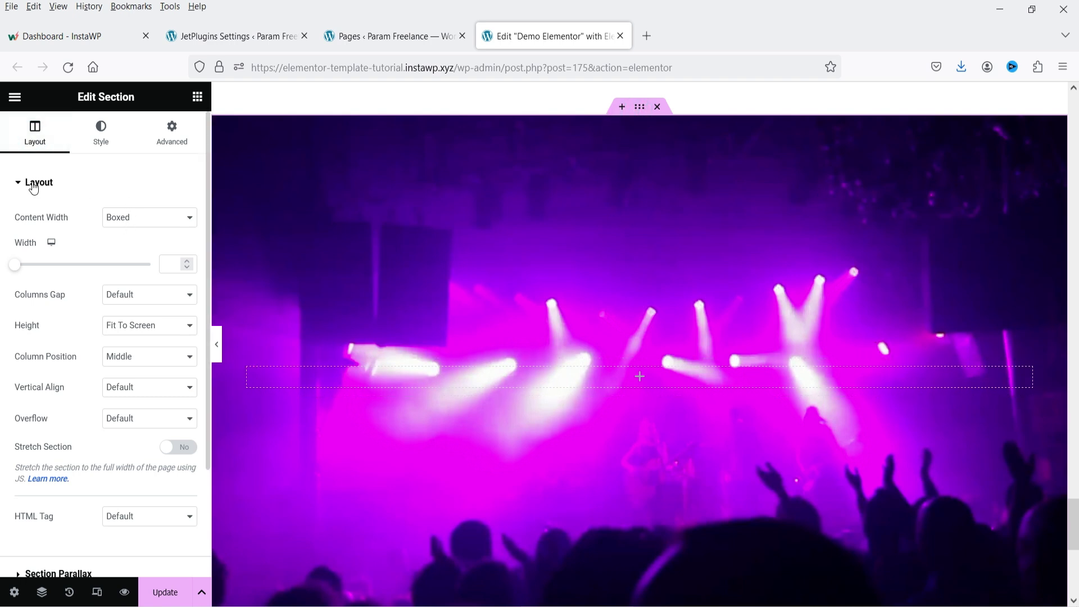
left_click(49, 183)
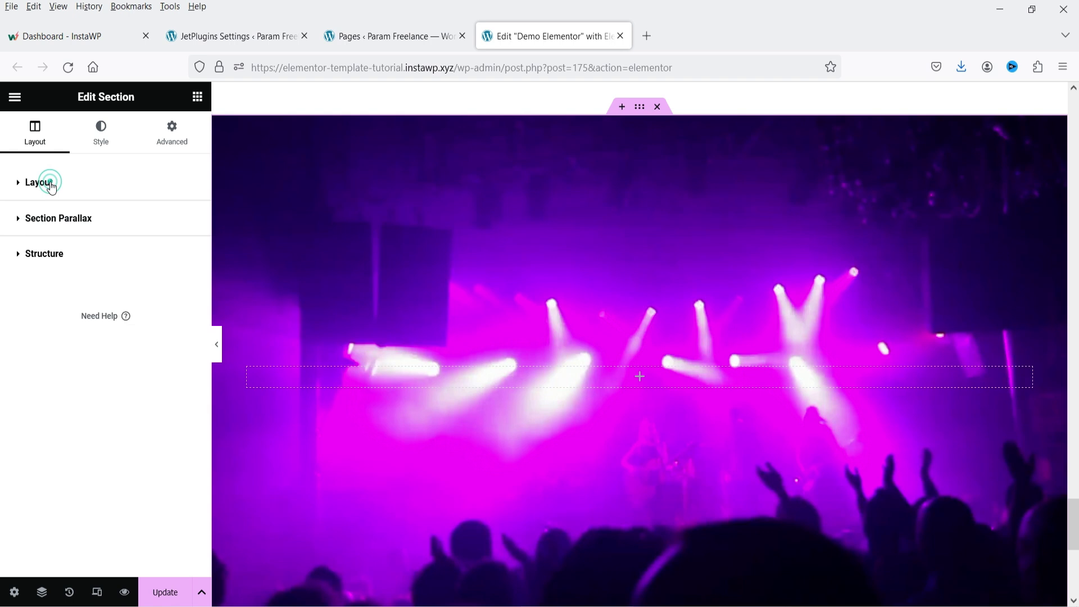
left_click(49, 225)
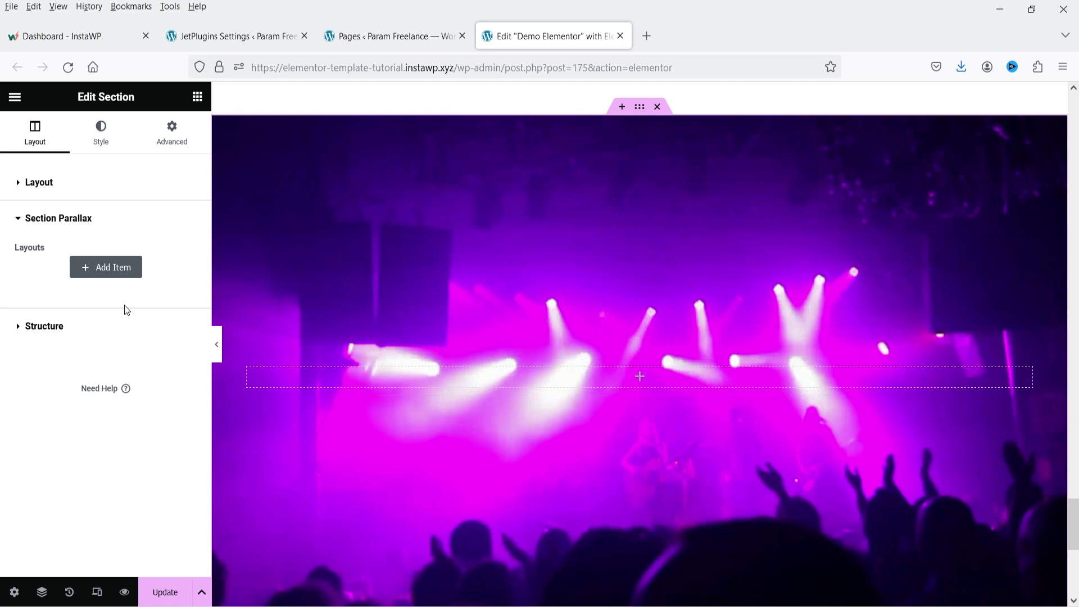
left_click(113, 272)
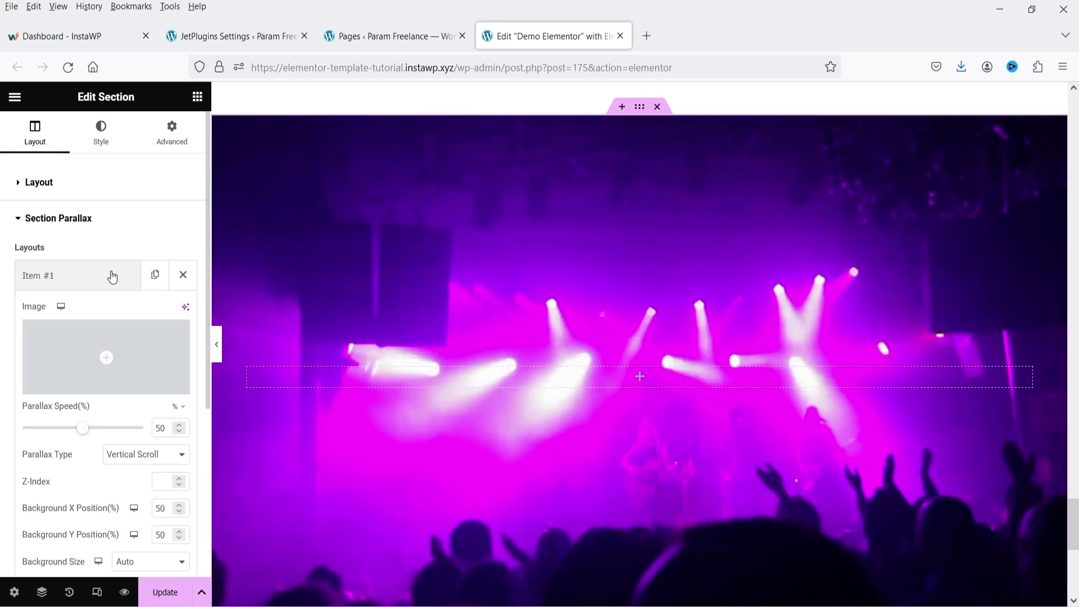
left_click(90, 371)
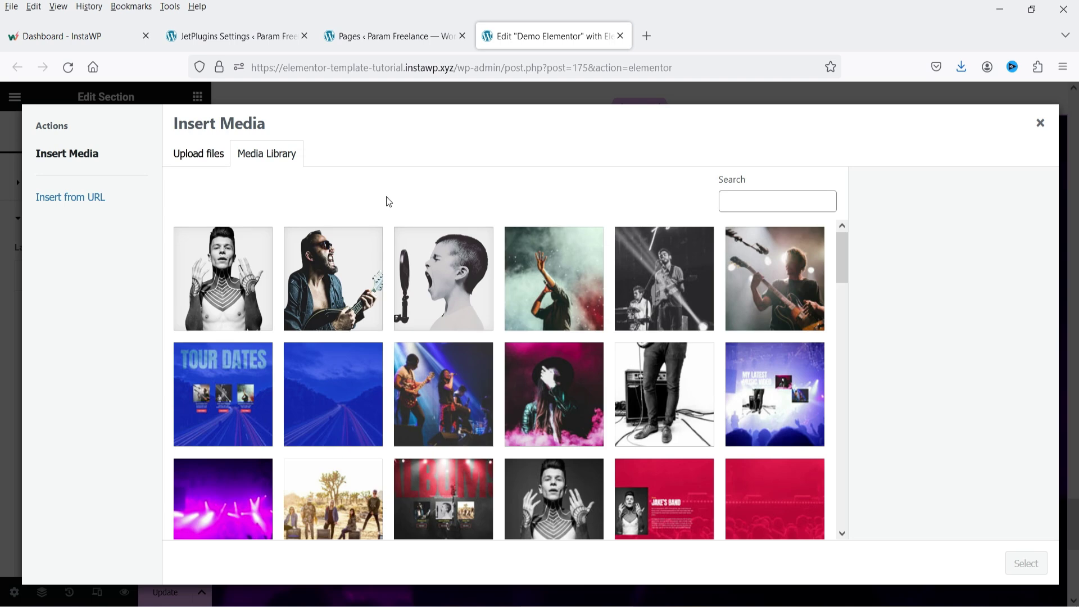
left_click(446, 274)
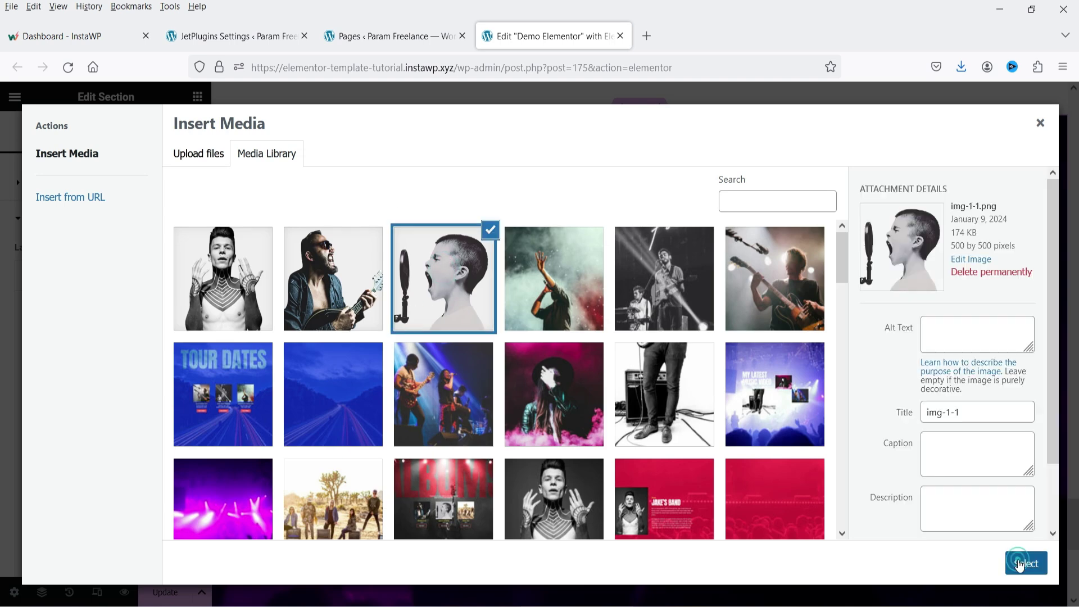
left_click(1020, 563)
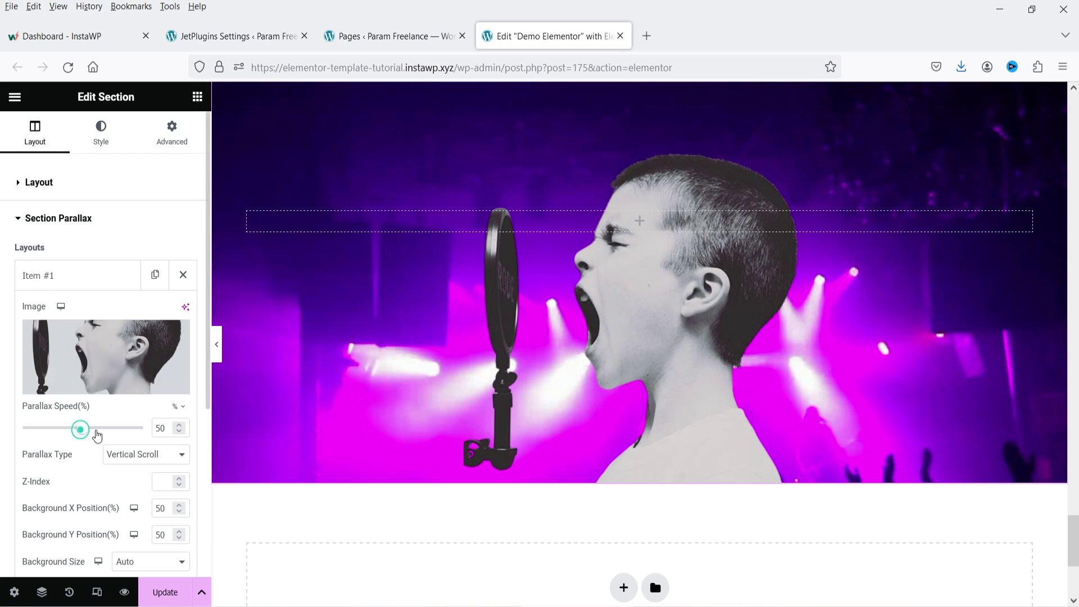
Try the Scrolling Zoom parallax type on the singer image, with parallax speeds of 78% and 28%.
left_click_drag(96, 434, 104, 434)
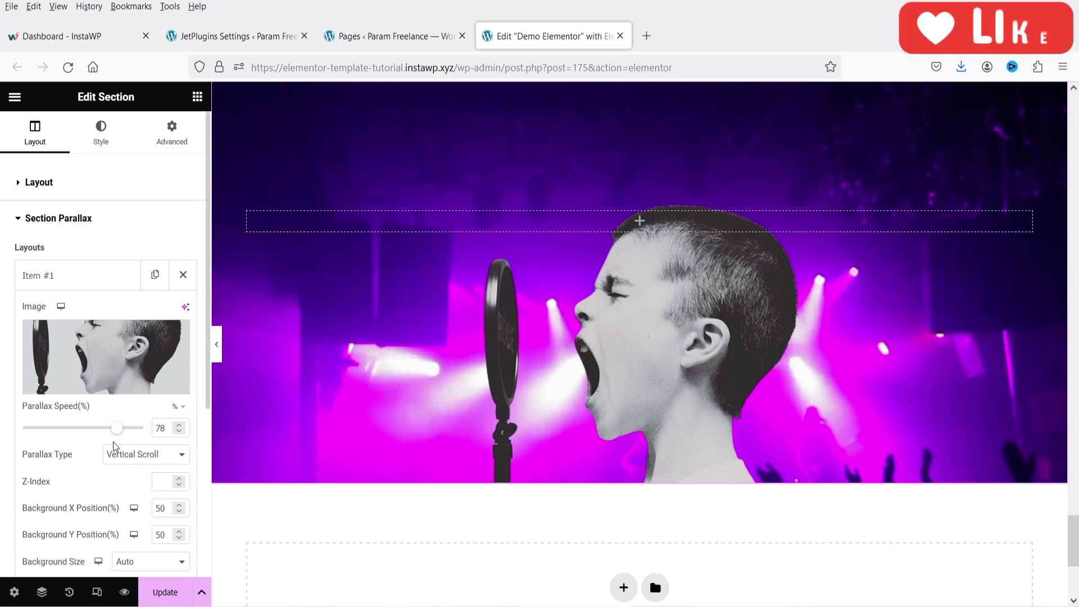
left_click(134, 456)
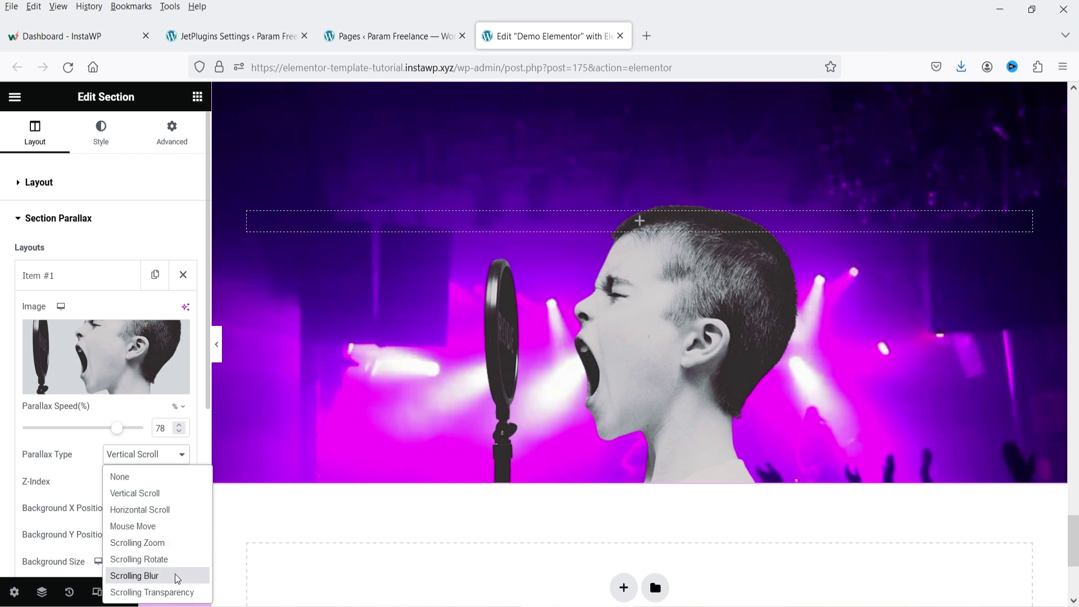
left_click(177, 544)
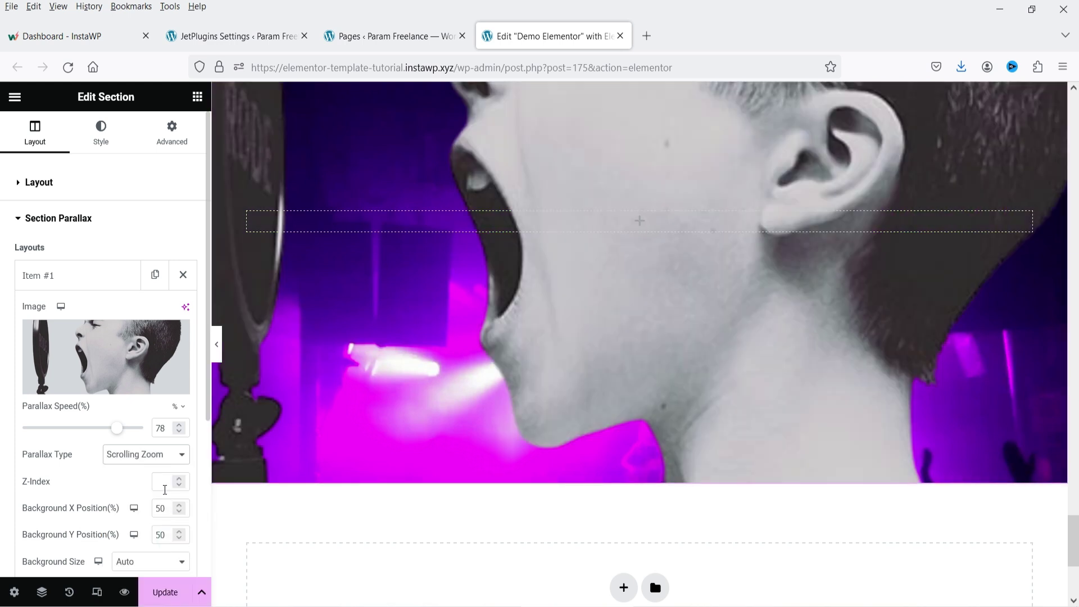
left_click(57, 430)
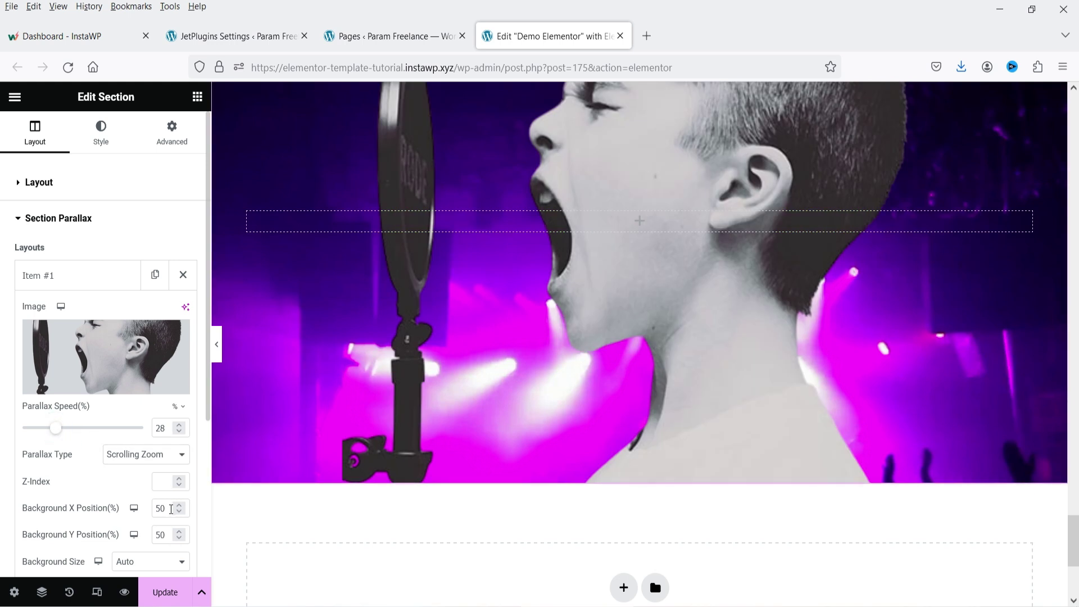
Try a background X position of 90% for the zooming parallax layer, preview it on the page and undo the change.
type("90")
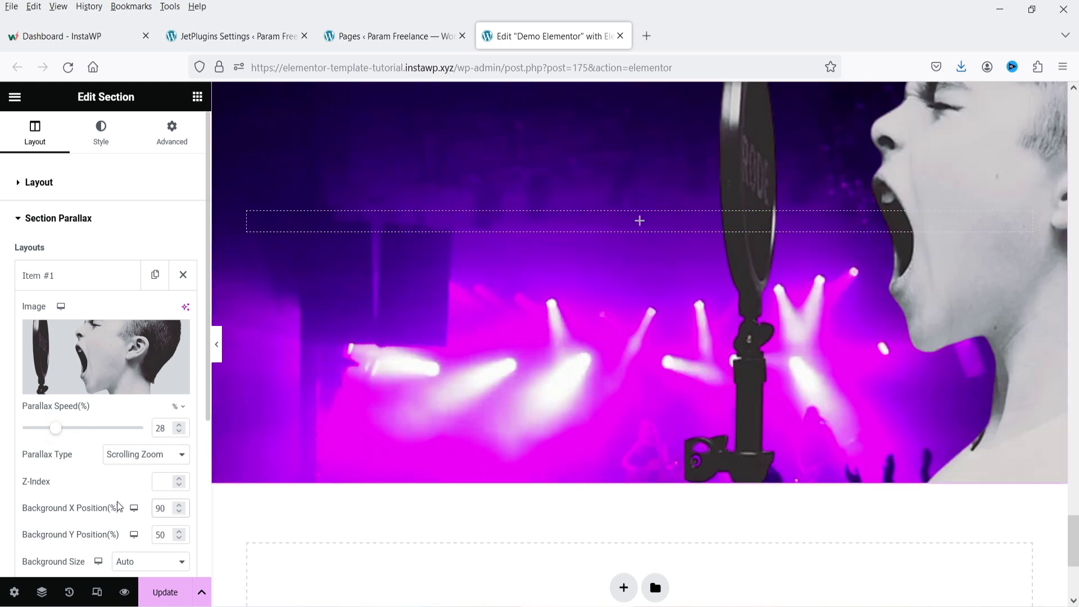
scroll(766, 336, "up", 3)
scroll(767, 328, "down", 5)
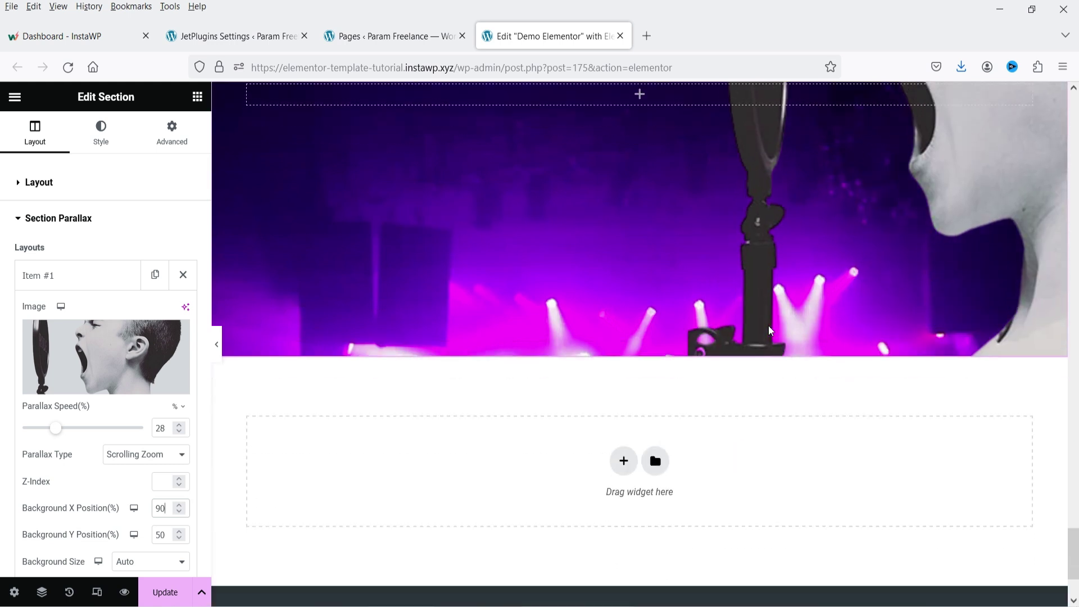
scroll(768, 328, "up", 5)
key("ctrl+z")
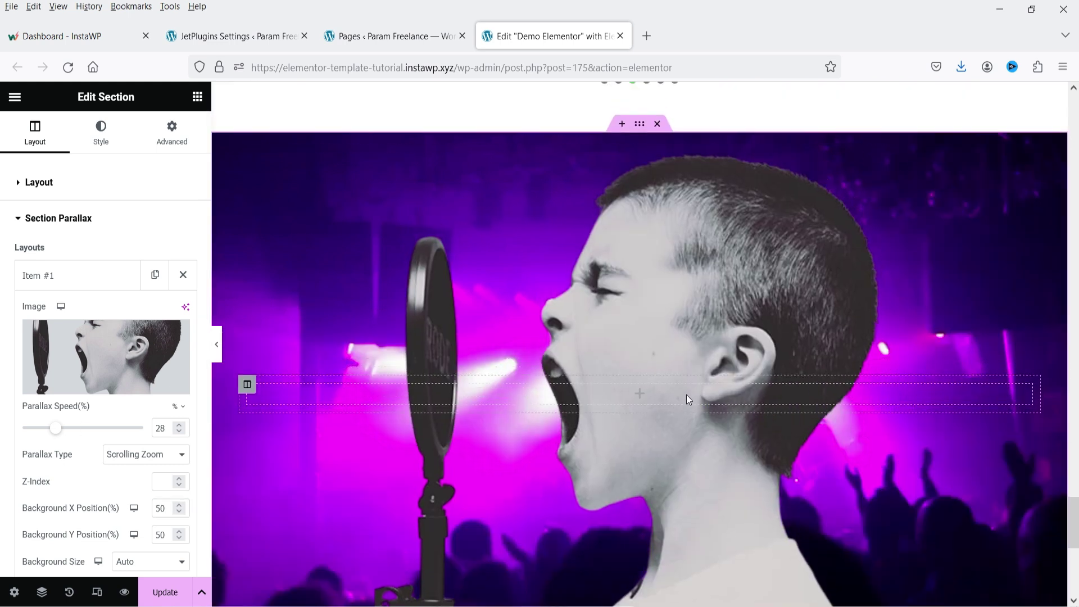
Examine how the singer image zooms as the section moves through the page preview.
scroll(686, 395, "up", 3)
scroll(686, 397, "down", 5)
scroll(686, 399, "up", 4)
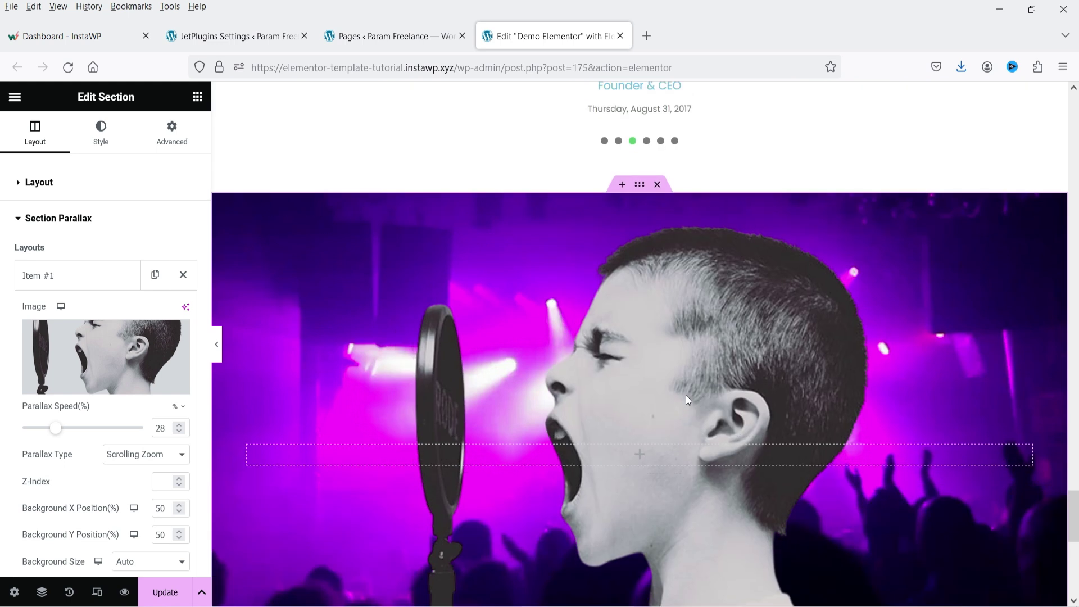
scroll(685, 396, "down", 5)
scroll(685, 396, "up", 4)
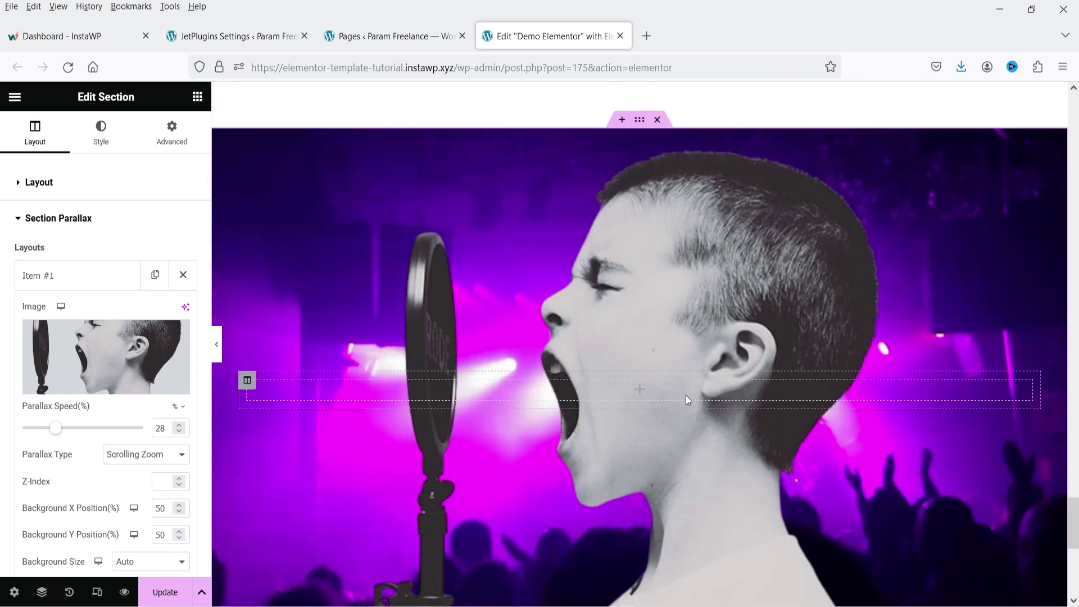
scroll(686, 395, "down", 2)
scroll(686, 396, "up", 3)
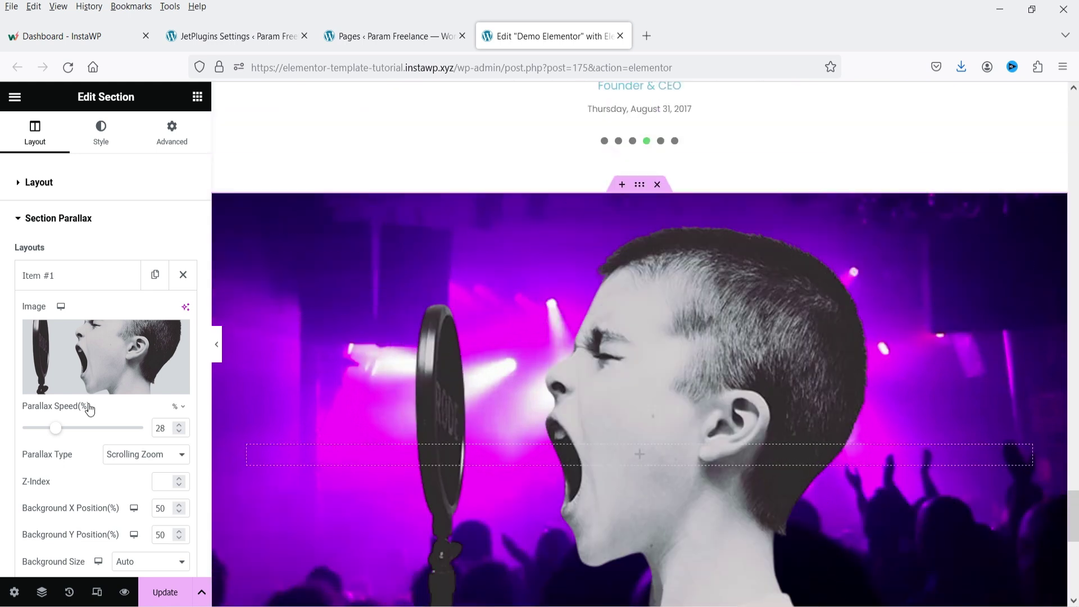
Switch the parallax layer to Vertical Scroll, set its background X position to 90% and preview its movement.
left_click(145, 454)
left_click(149, 491)
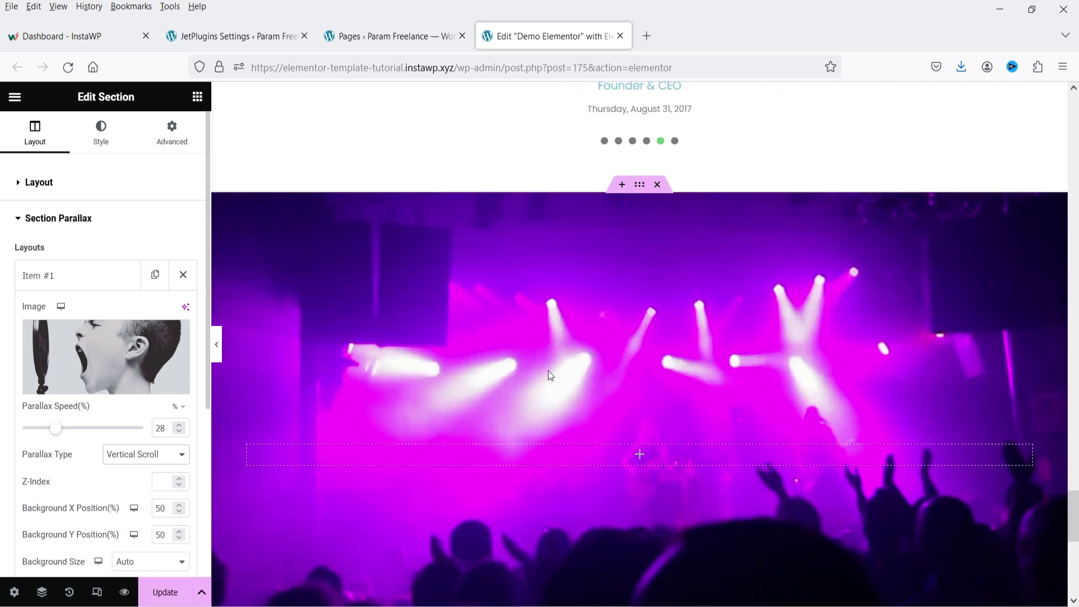
scroll(68, 413, "down", 2)
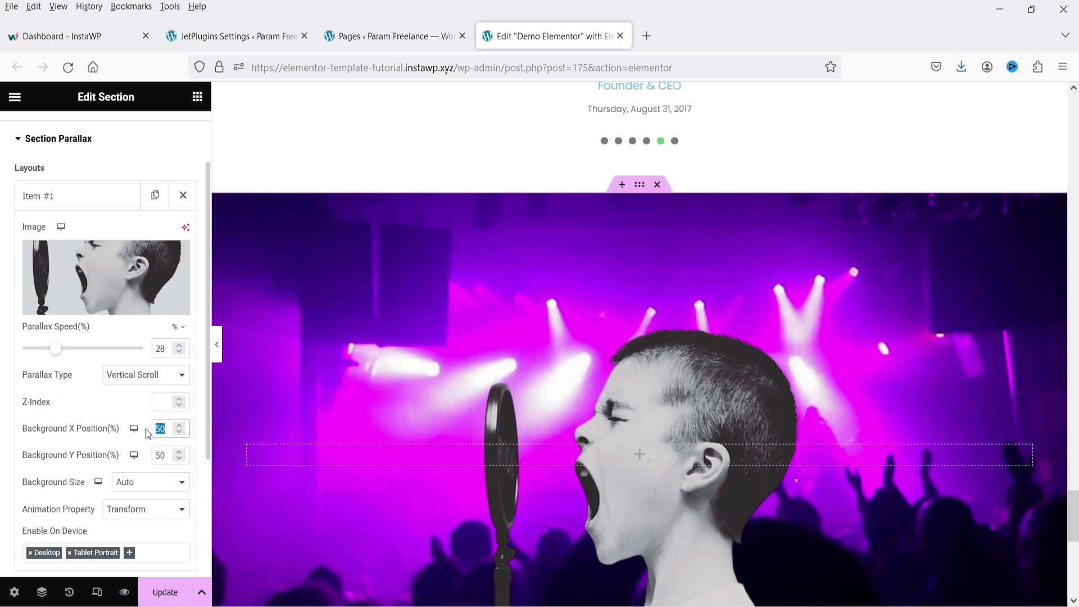
type("90")
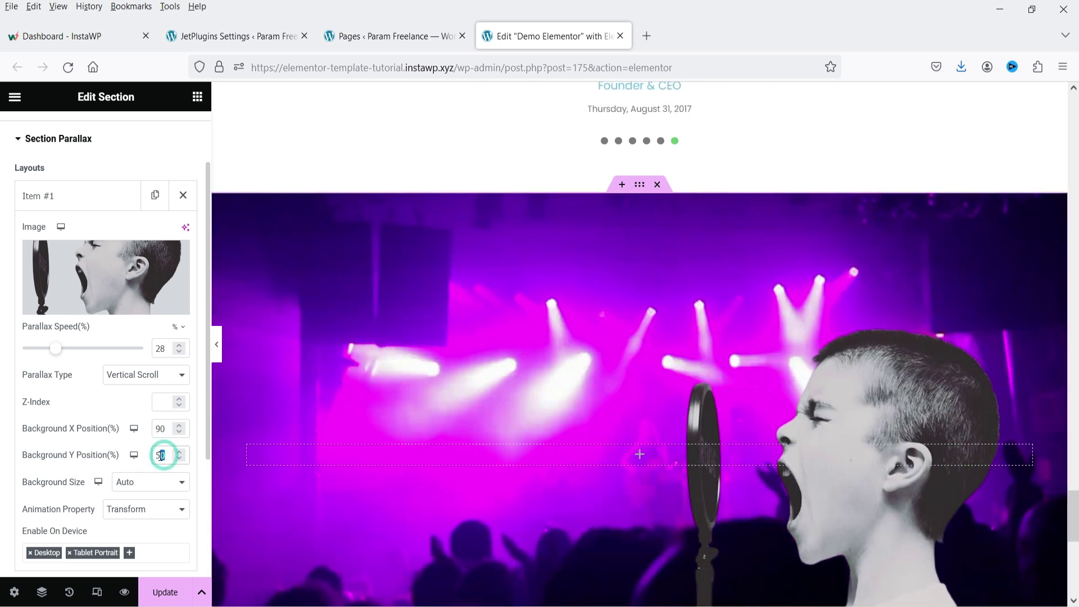
scroll(989, 296, "down", 6)
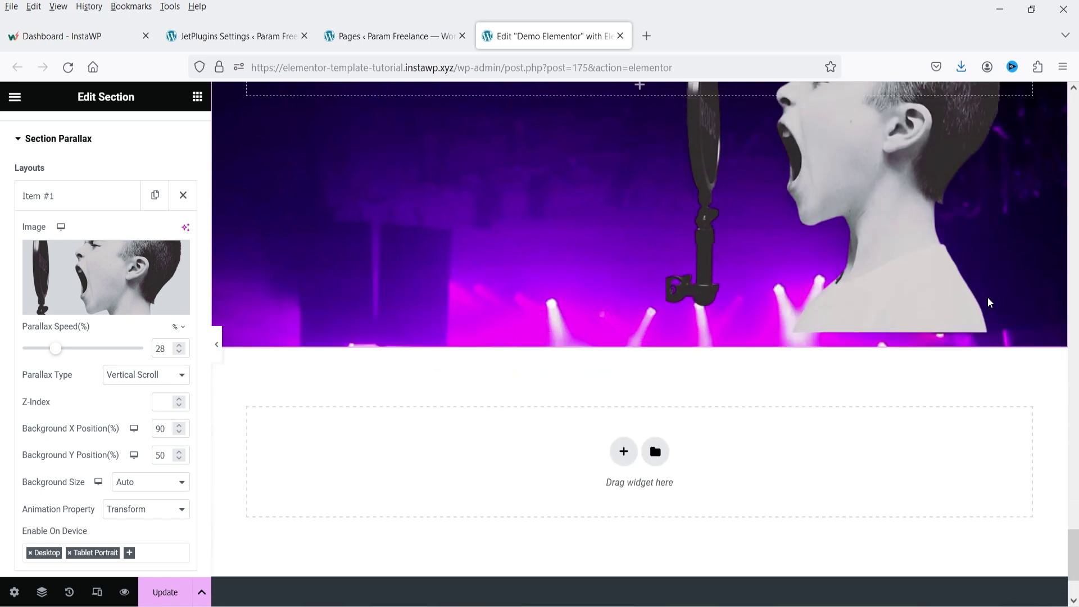
scroll(988, 301, "up", 6)
scroll(988, 301, "down", 4)
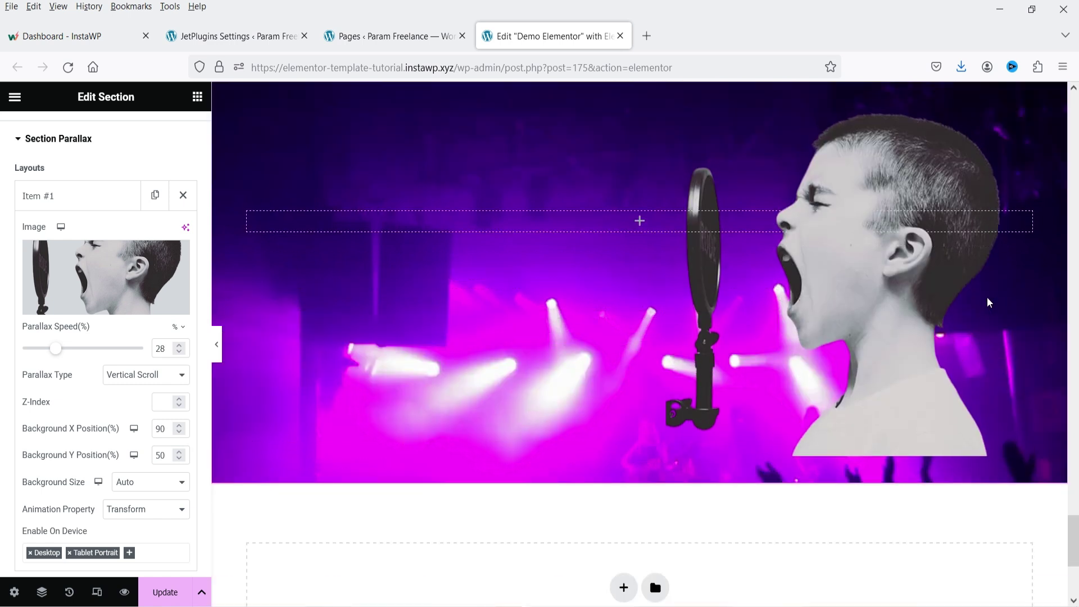
Set the parallax speed to 67% and preview the section's scrolling effect, including with the editor panel hidden.
left_click(104, 349)
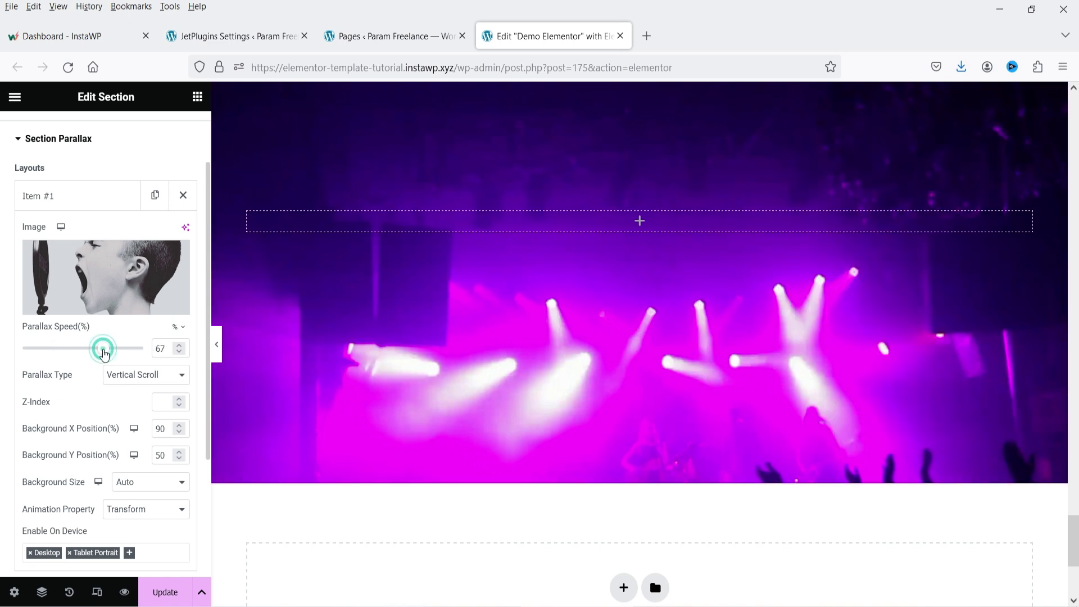
scroll(948, 279, "up", 6)
scroll(949, 277, "down", 6)
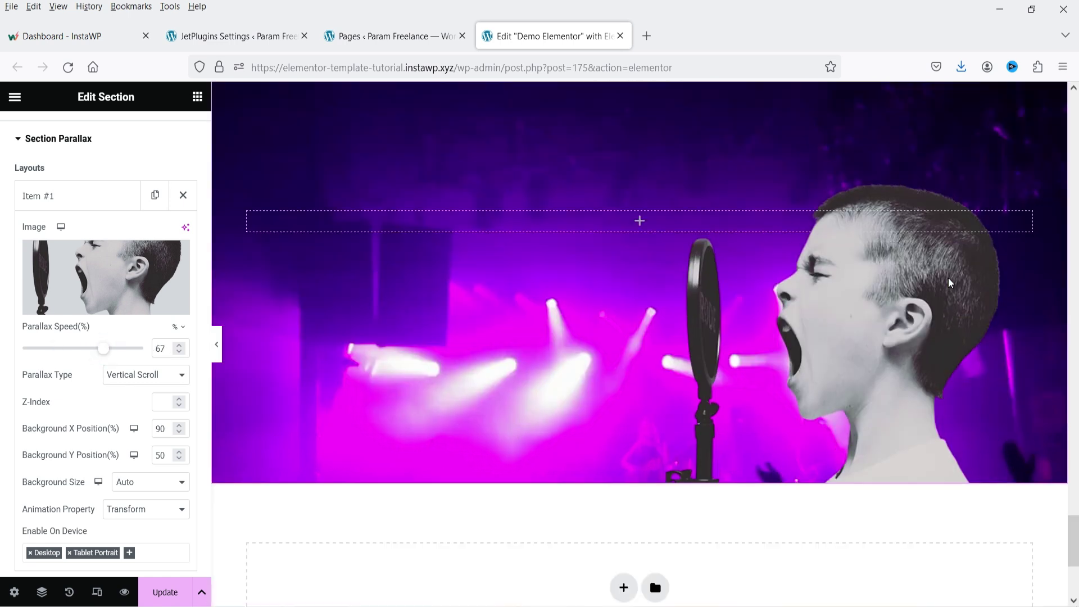
left_click(216, 344)
scroll(946, 208, "up", 4)
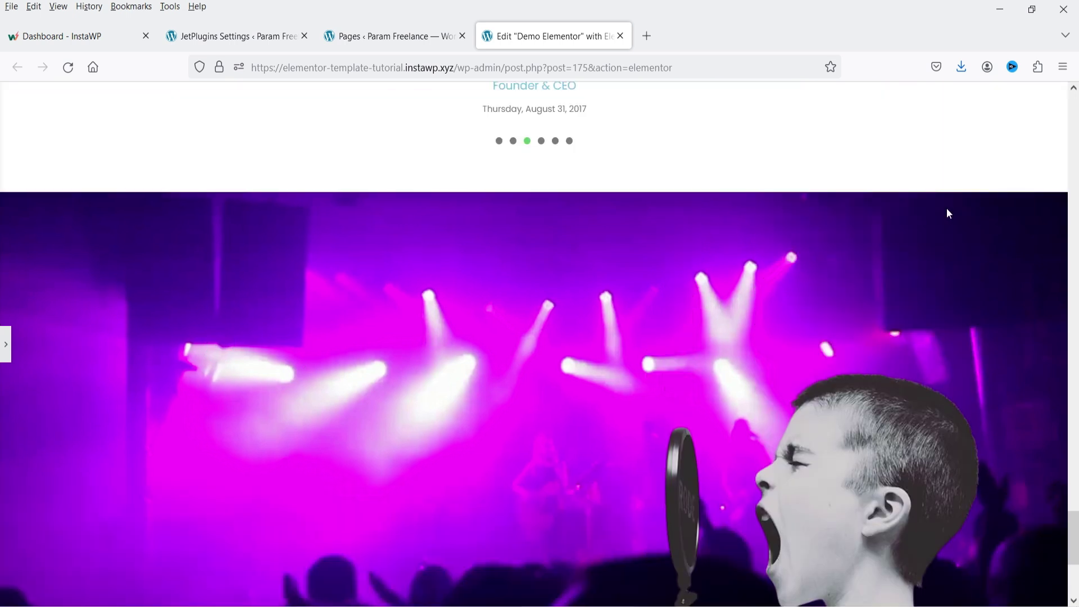
Preview the section's scrolling with the editor panel hidden, restore the panel and add a second parallax layer using the guitarist image img-2-1.png.
scroll(945, 207, "down", 5)
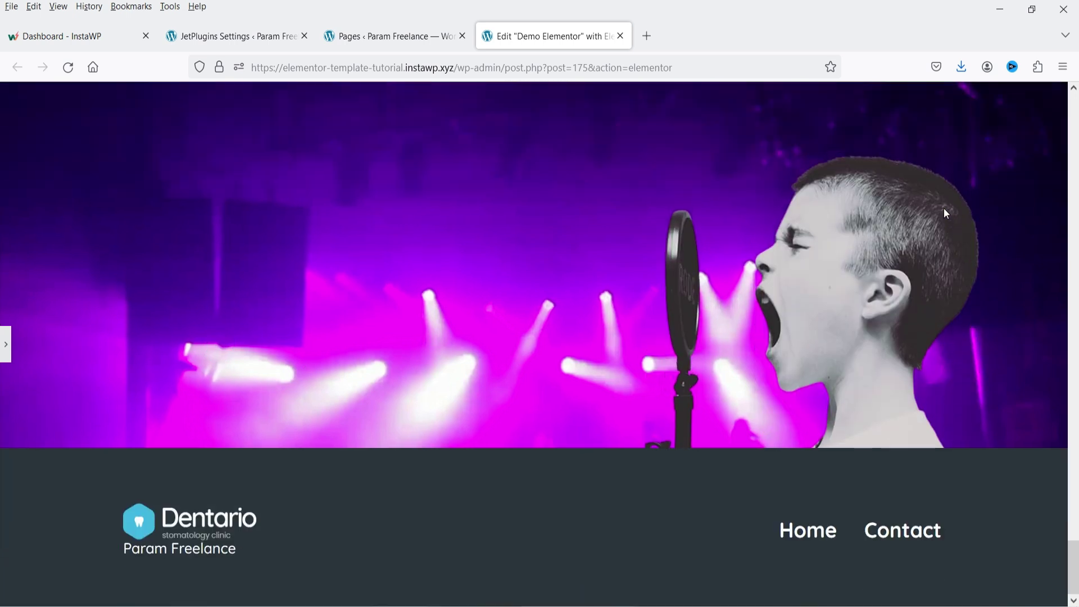
scroll(946, 213, "up", 5)
left_click(7, 345)
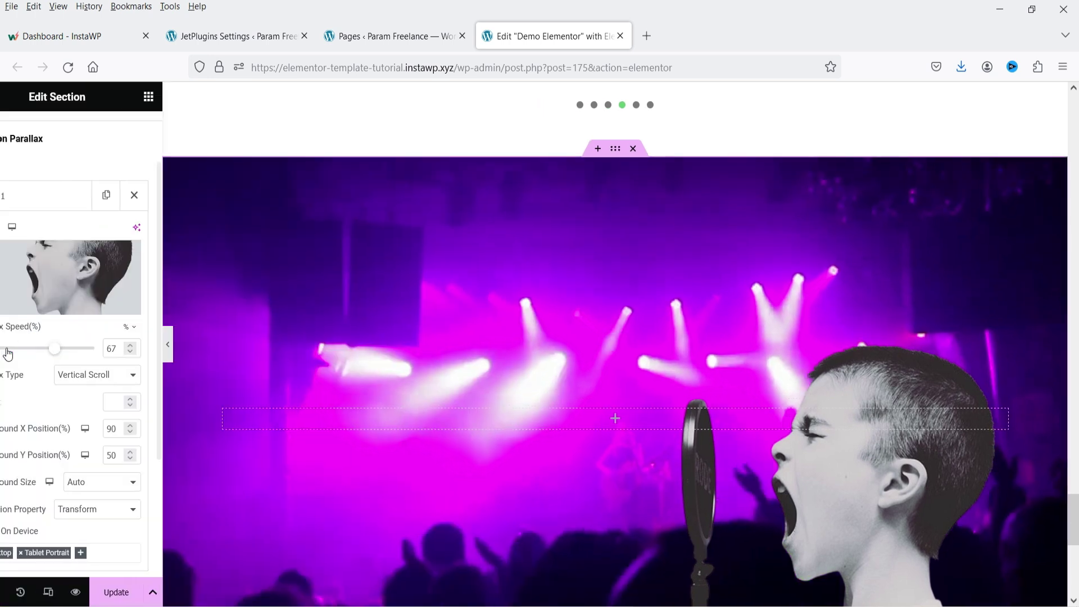
left_click(100, 318)
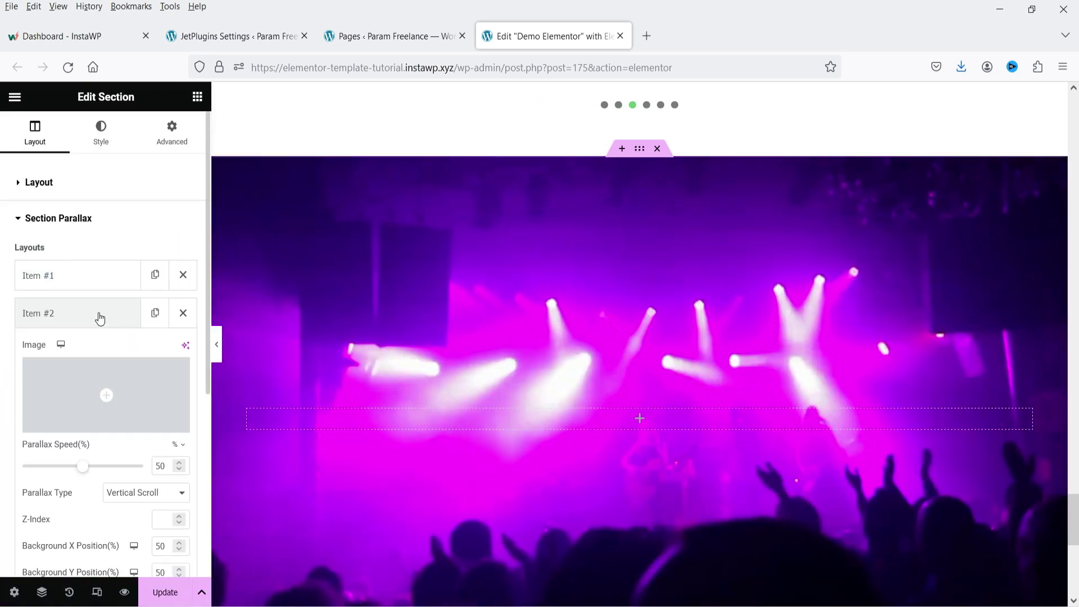
left_click(99, 380)
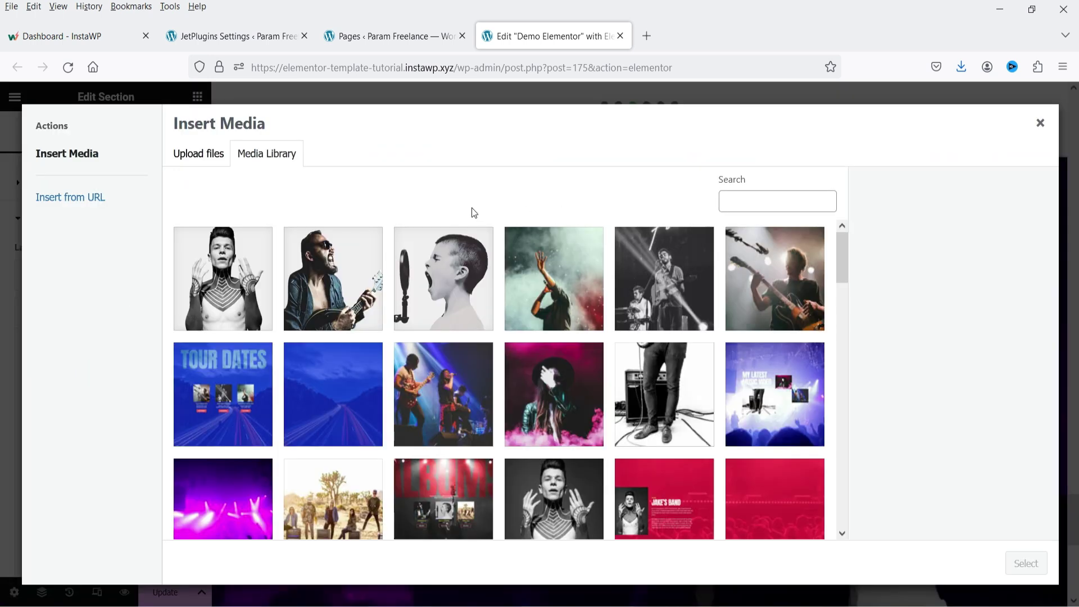
left_click(329, 283)
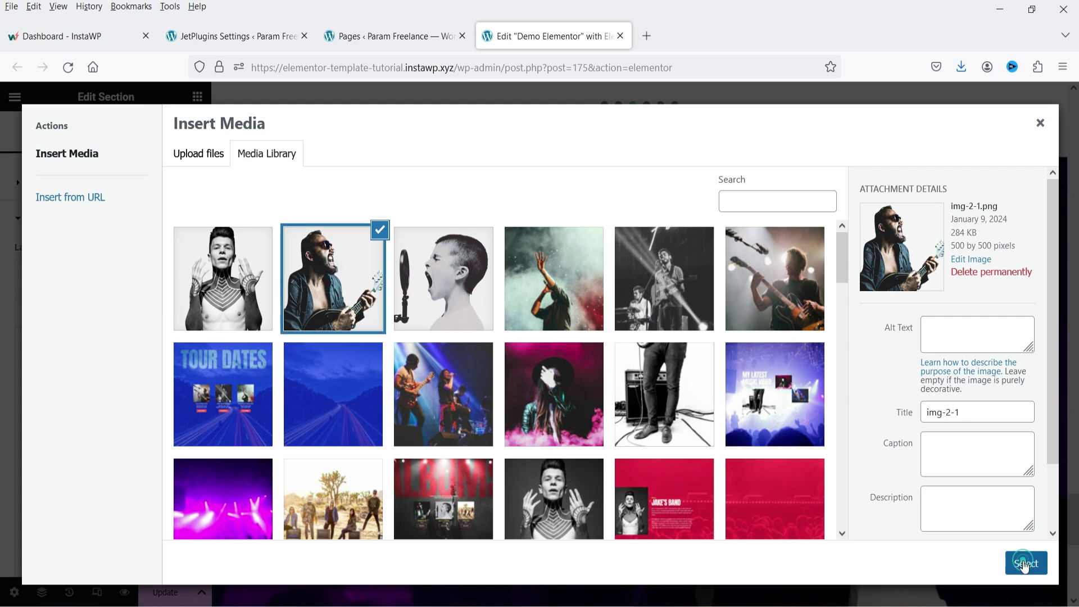
left_click(1025, 563)
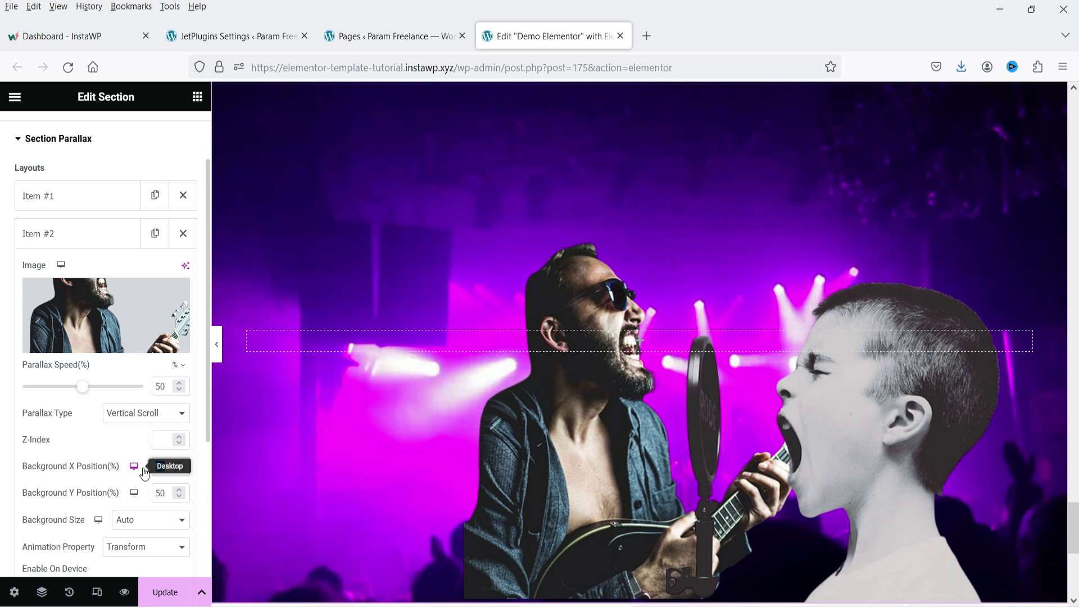
Set the guitarist layer's background X position to 10% and its background Y position to 50%.
type("10")
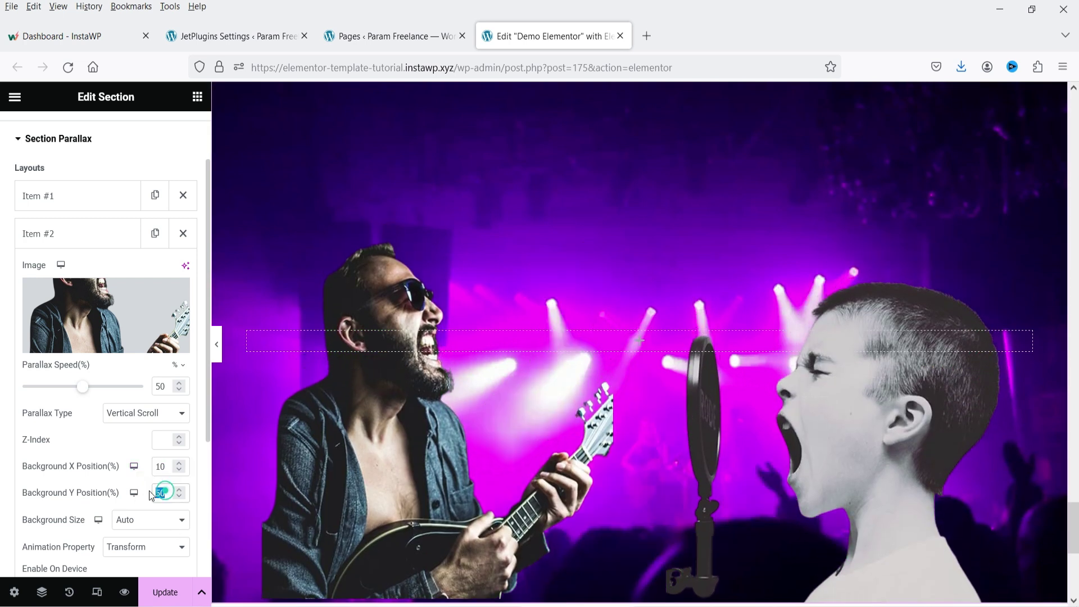
type("10")
double_click(168, 494)
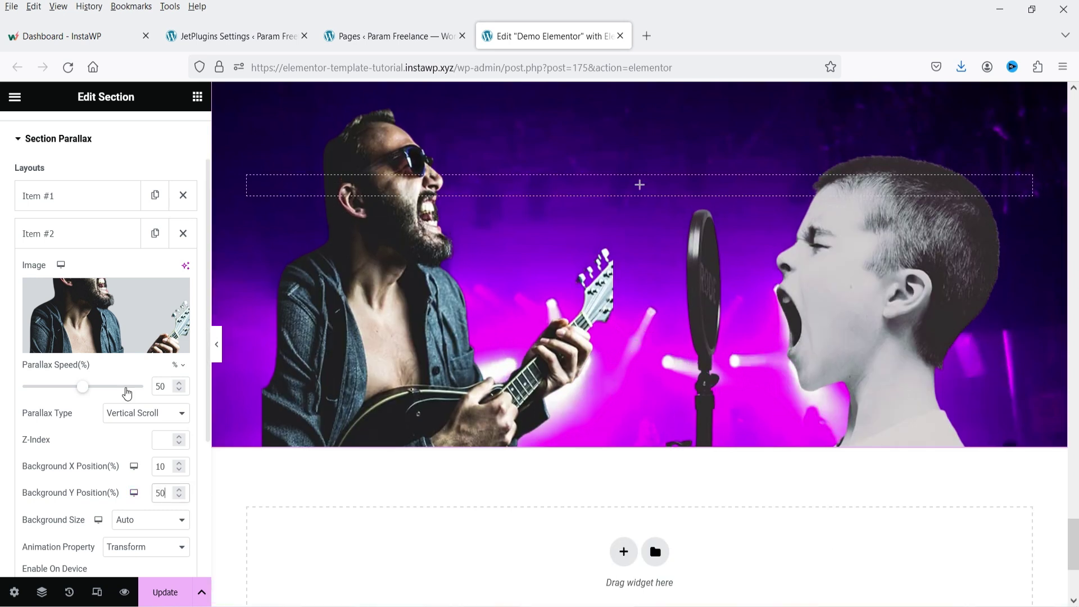
Change the guitarist layer's parallax type to Mouse Move and set its parallax speed to 34%.
left_click(121, 413)
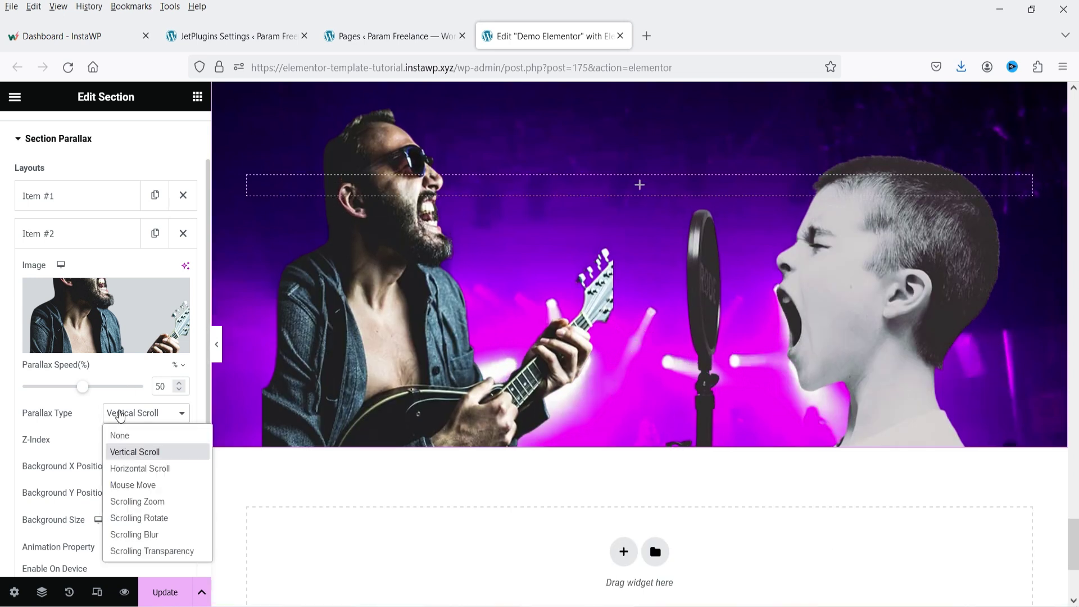
left_click(145, 487)
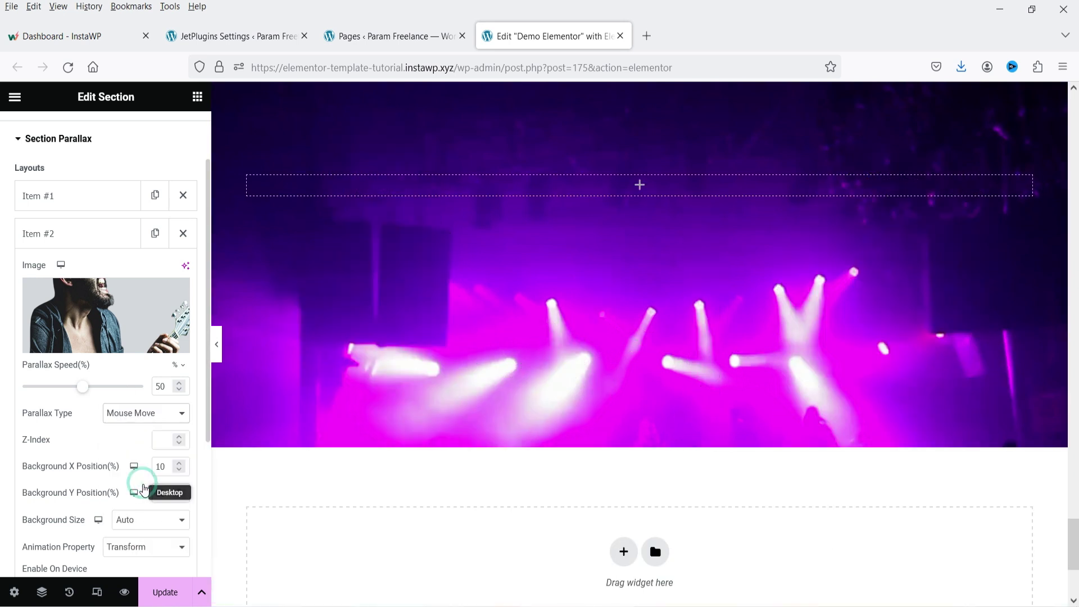
scroll(395, 548, "up", 1)
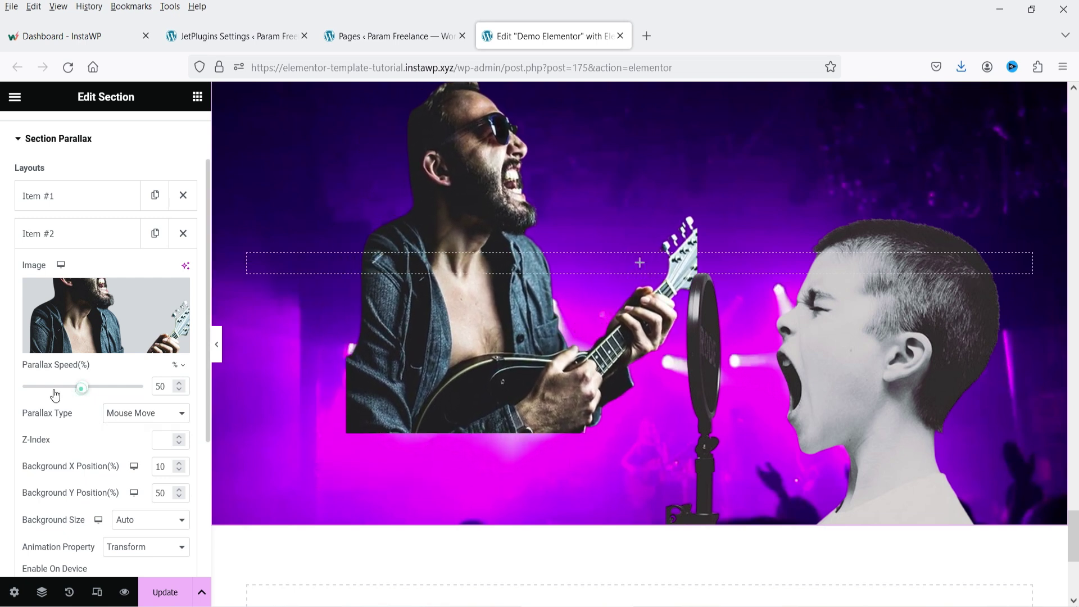
left_click_drag(55, 395, 63, 395)
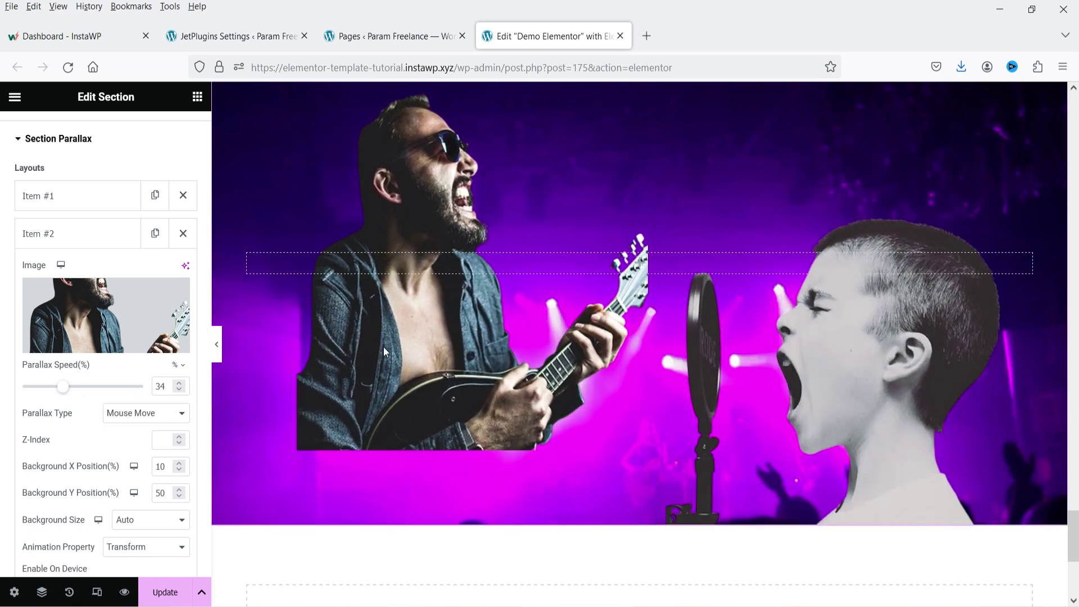
Add a third parallax layer to the section using the tattooed man image img-3-1.png.
left_click(84, 233)
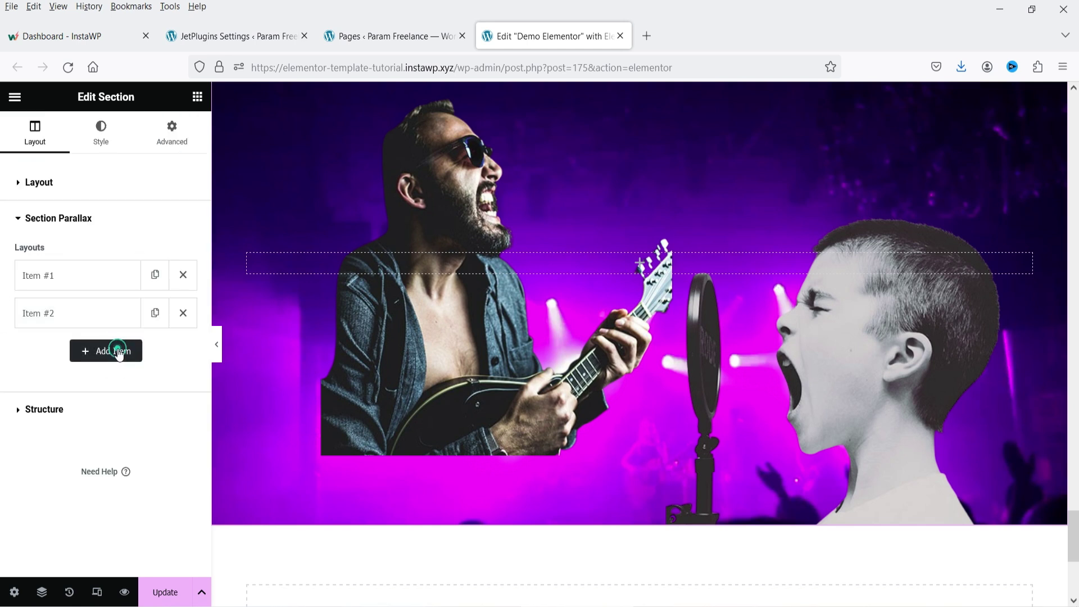
left_click(117, 348)
left_click(105, 438)
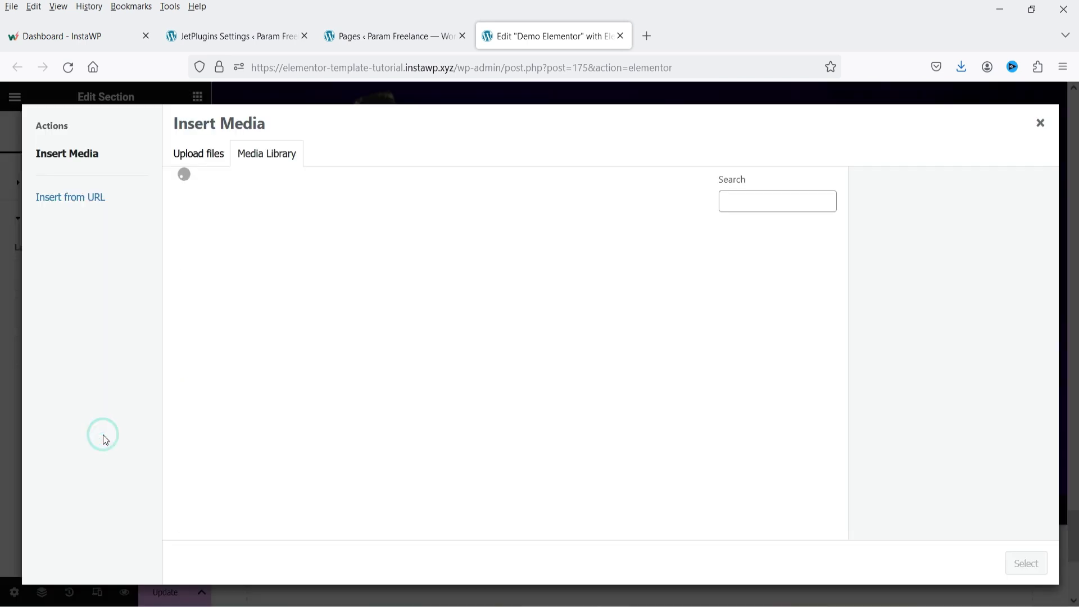
left_click(222, 284)
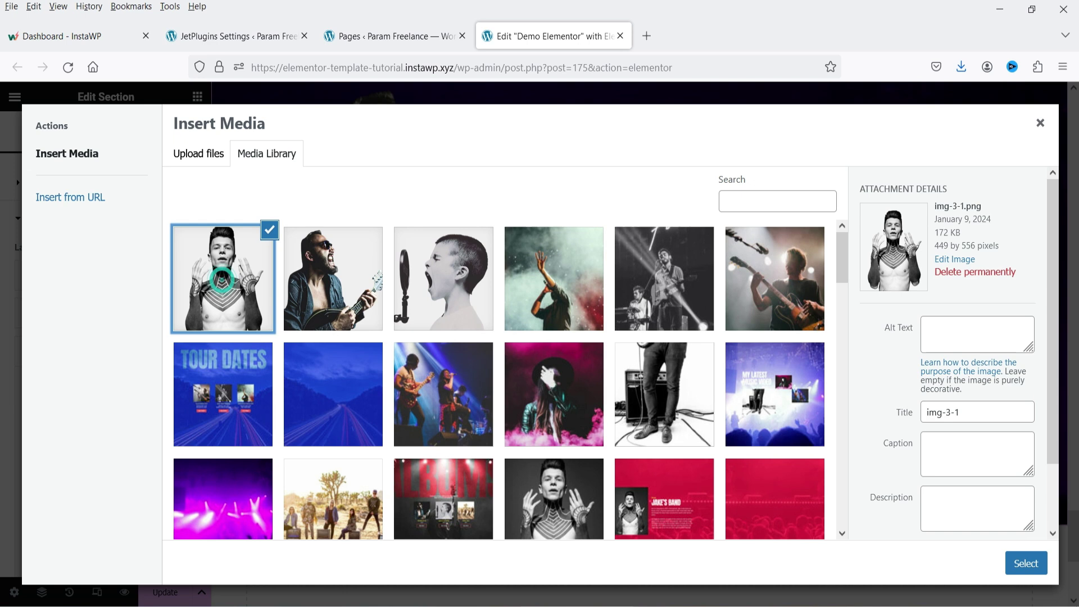
left_click(1024, 563)
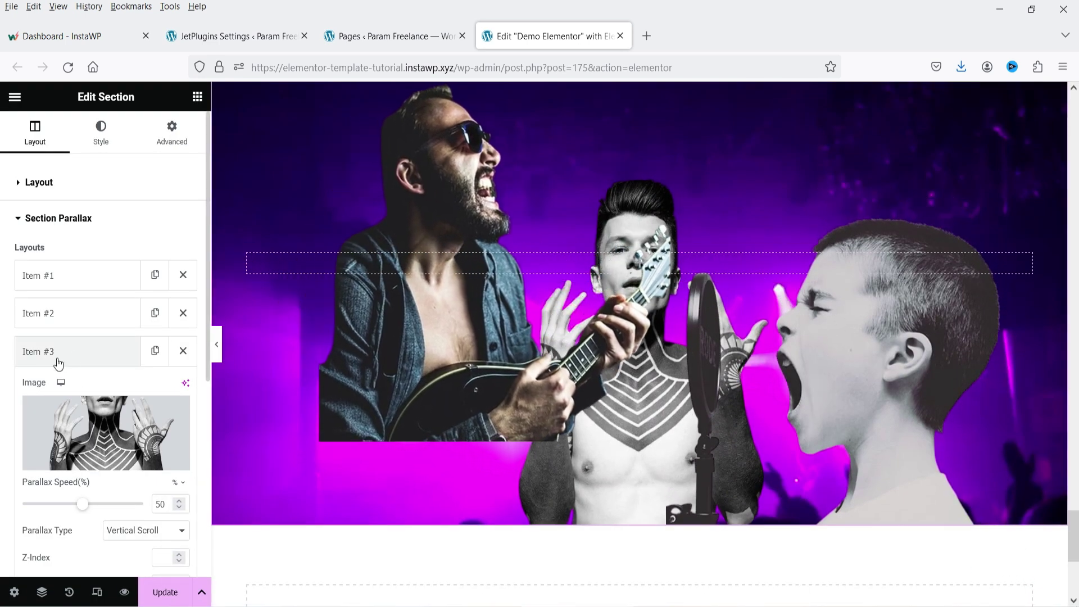
Give the tattooed man layer a Z-Index of 1 and a parallax speed of 90%.
left_click(76, 354)
left_click(76, 354)
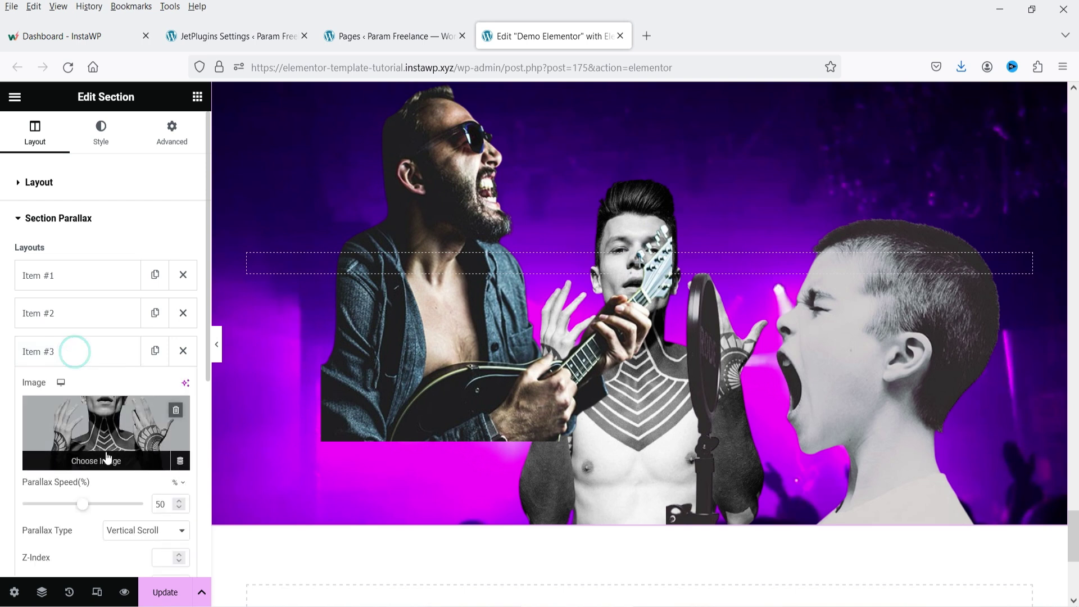
scroll(123, 450, "down", 2)
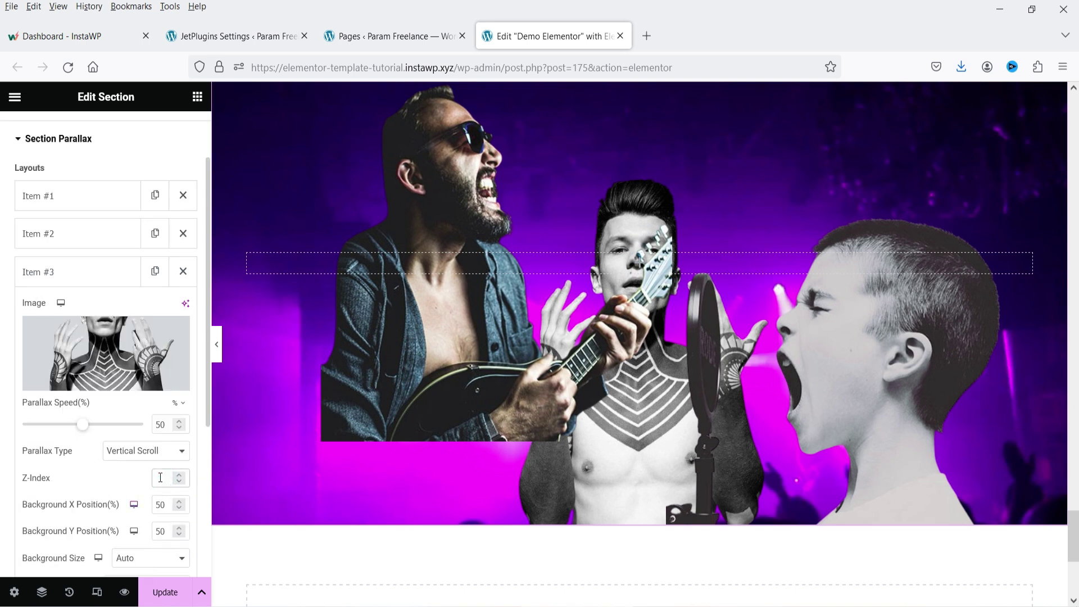
left_click(160, 477)
type("1")
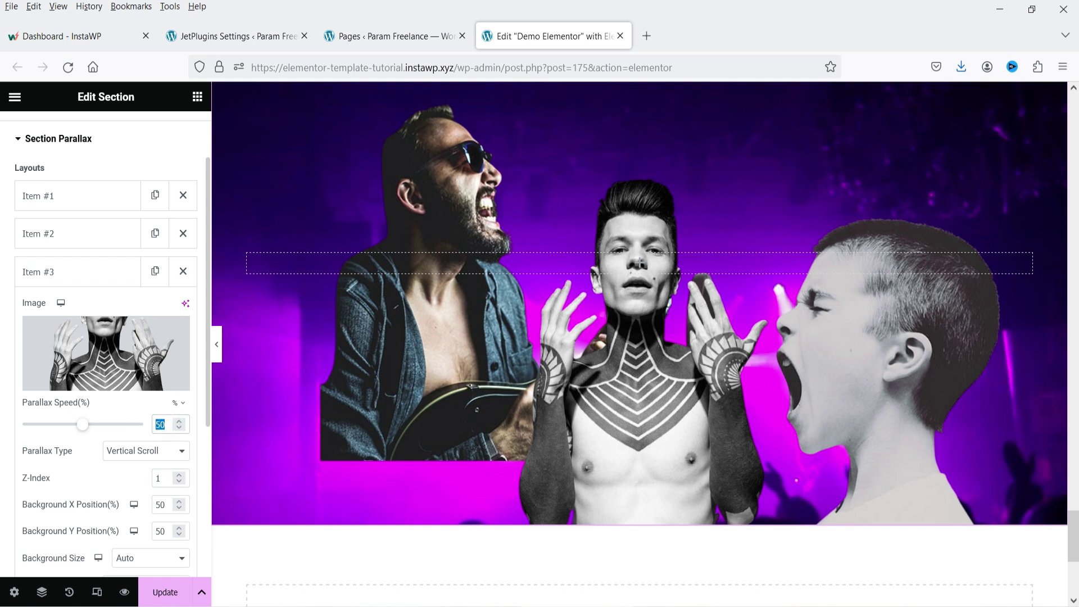
type("90")
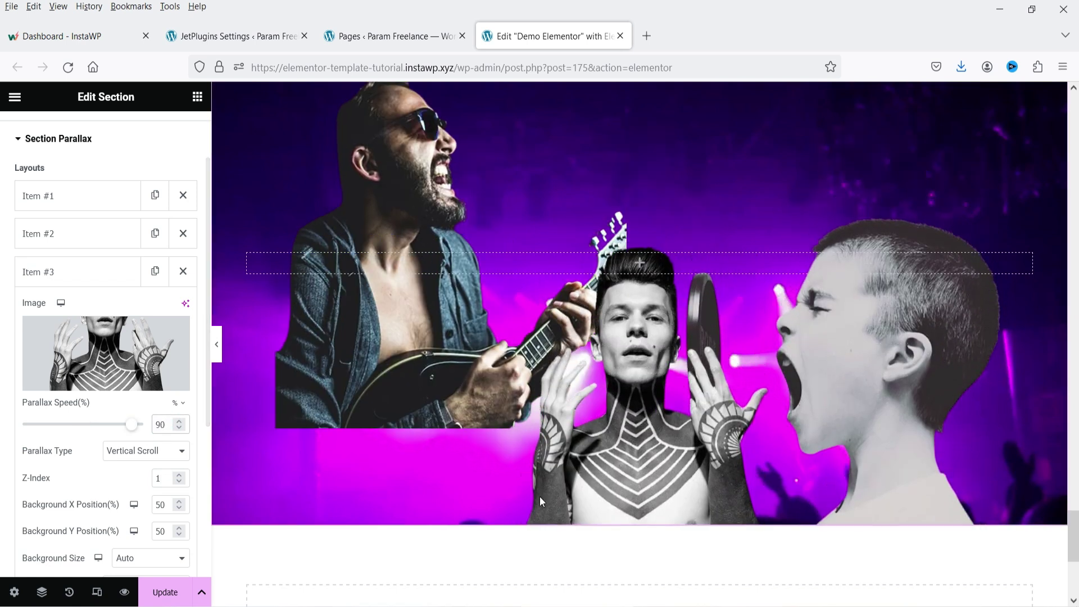
Switch the tattooed man layer's parallax type to Mouse Move and collapse its settings.
left_click(129, 450)
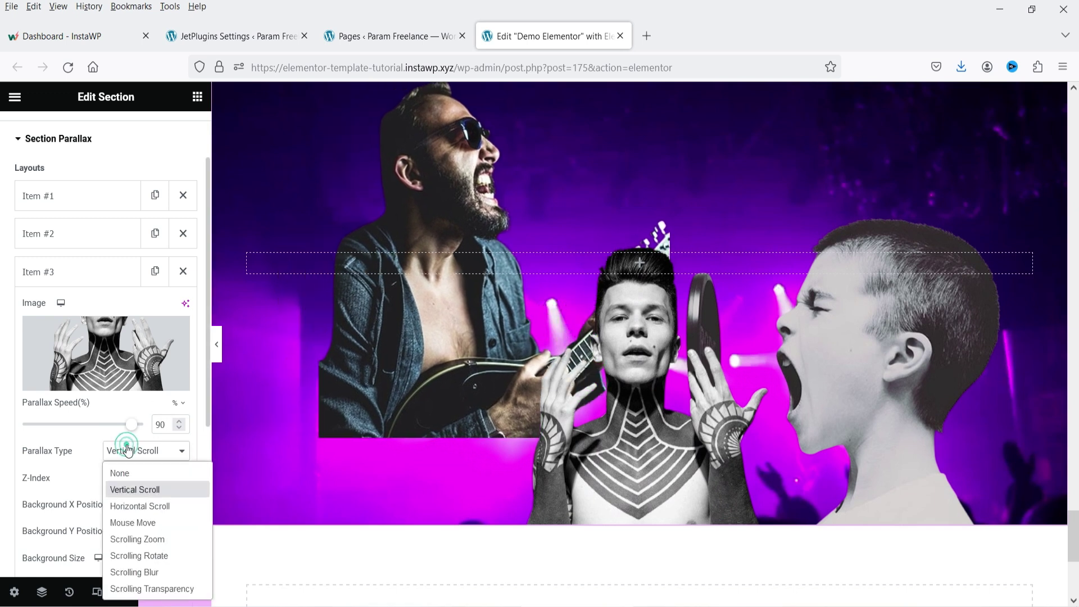
key("Escape")
left_click(140, 531)
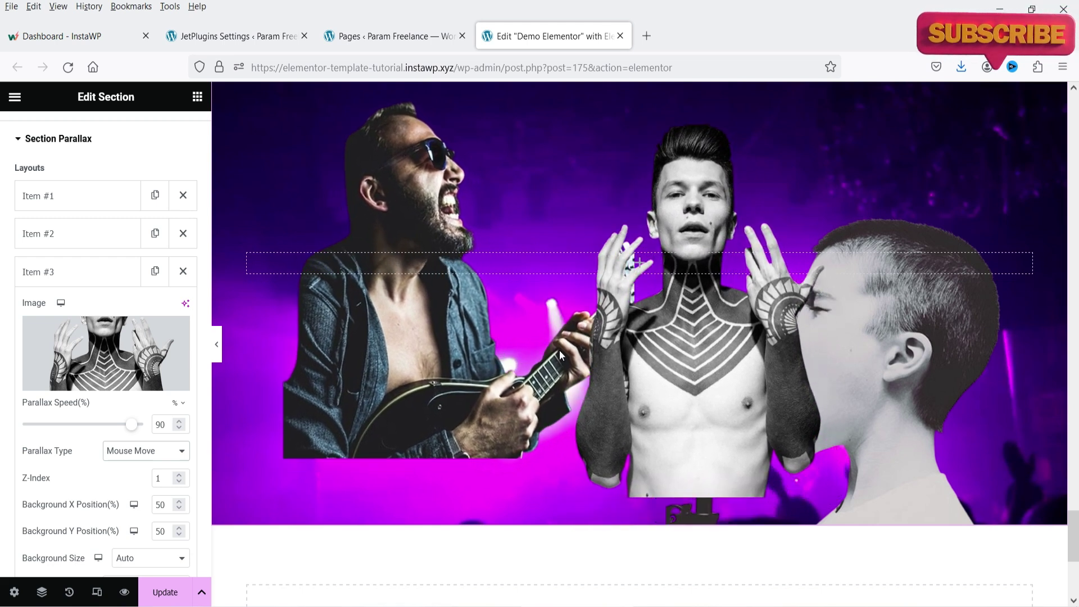
left_click(68, 270)
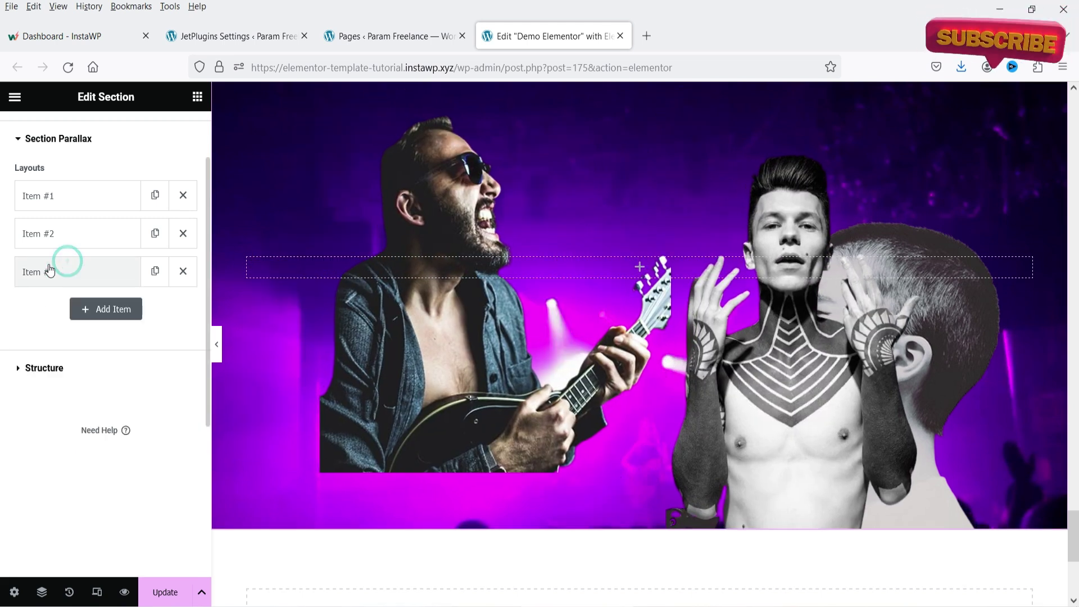
Update the Demo Elementor page and open its live version in a new browser tab.
left_click(169, 595)
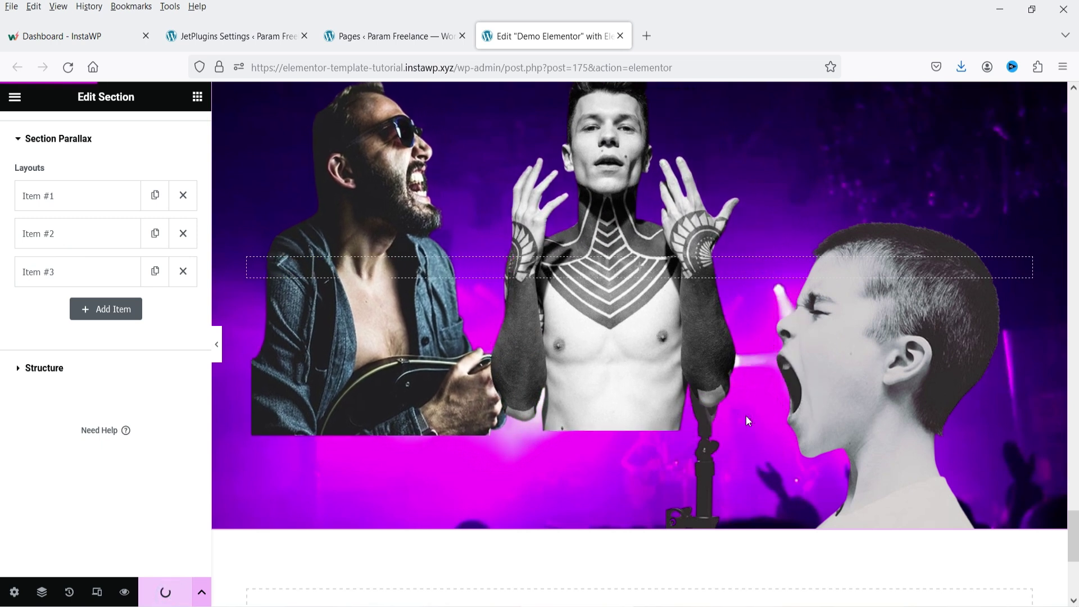
left_click(15, 96)
right_click(79, 354)
left_click(128, 368)
left_click(703, 39)
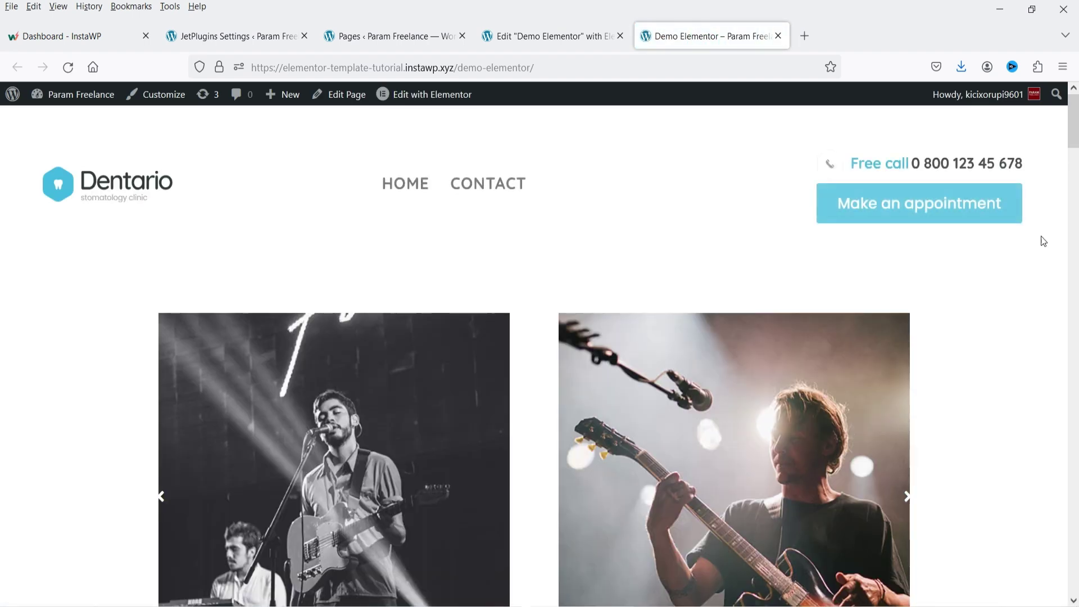
Advance the image carousel on the live page and inspect the animated text and bar chart.
scroll(2, 243, "down", 3)
scroll(427, 229, "up", 1)
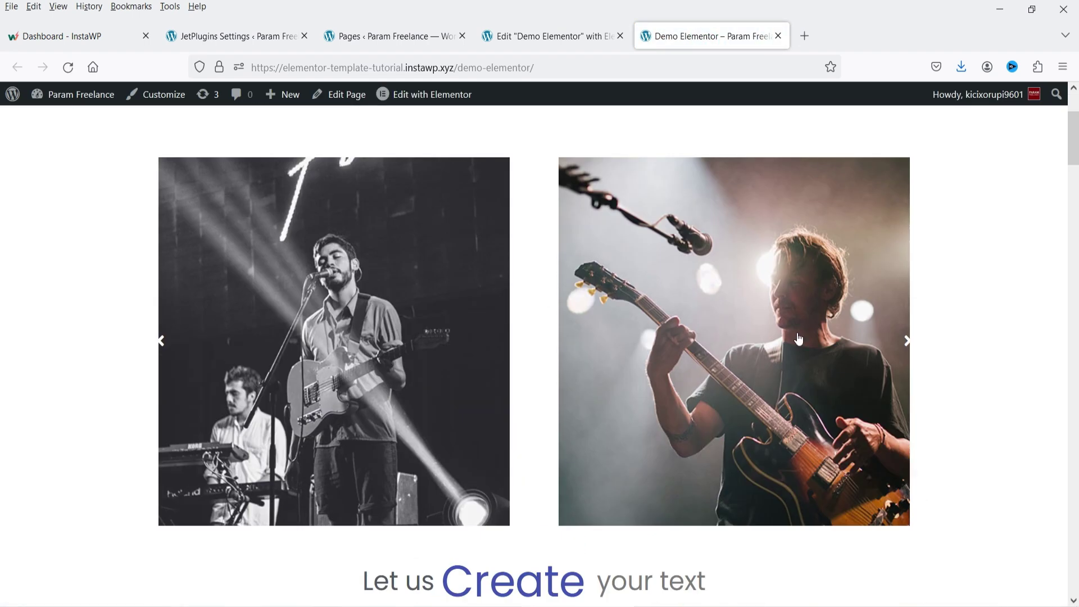
left_click(907, 340)
scroll(973, 313, "down", 5)
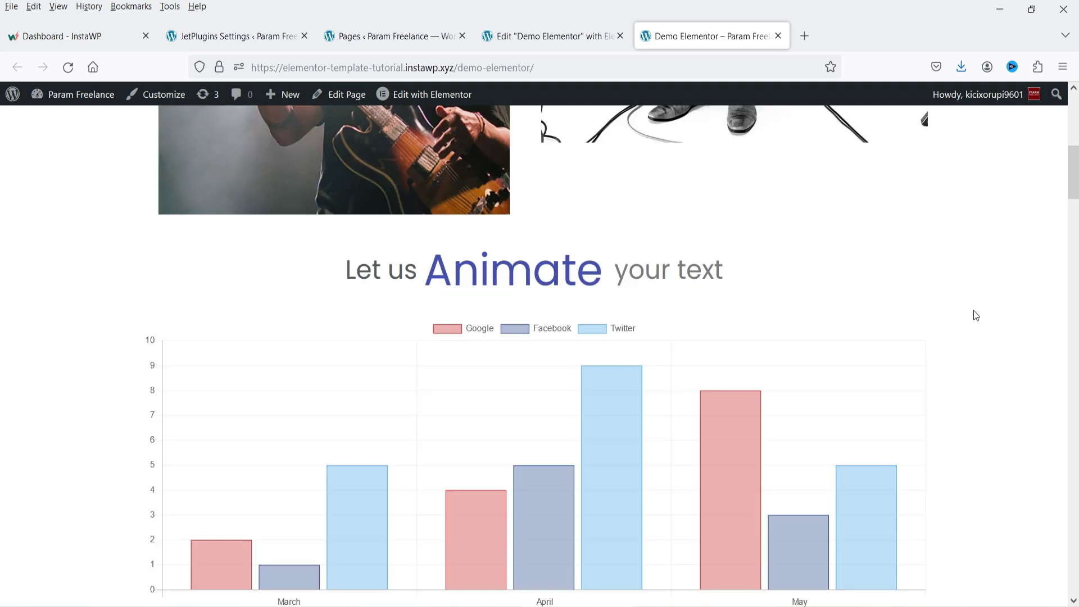
scroll(899, 320, "down", 5)
scroll(662, 241, "up", 3)
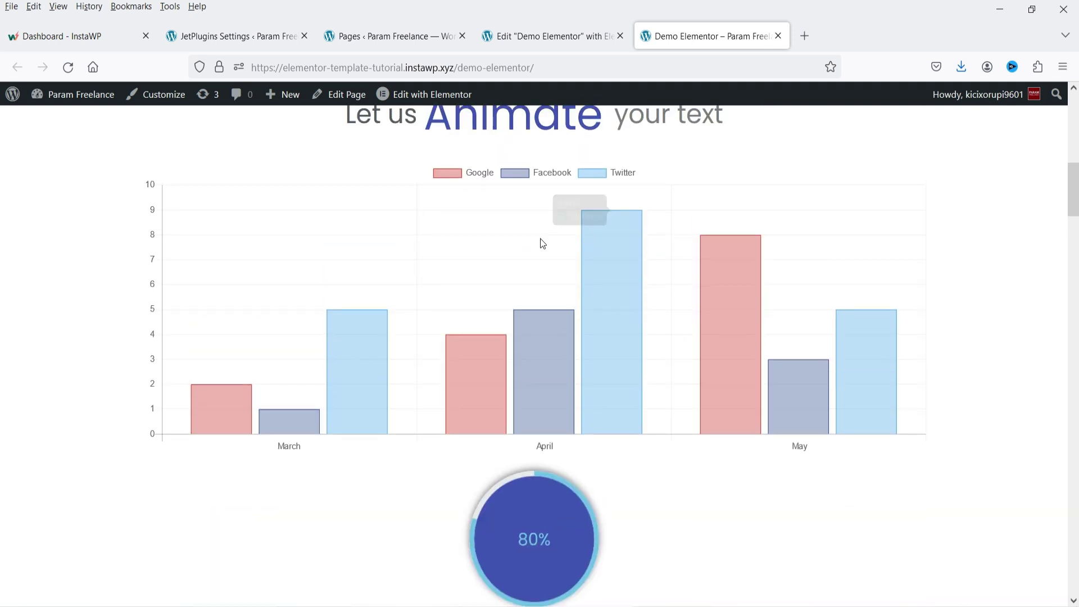
Test the before/after image comparison on the live page by moving its divider back and forth.
scroll(575, 230, "down", 8)
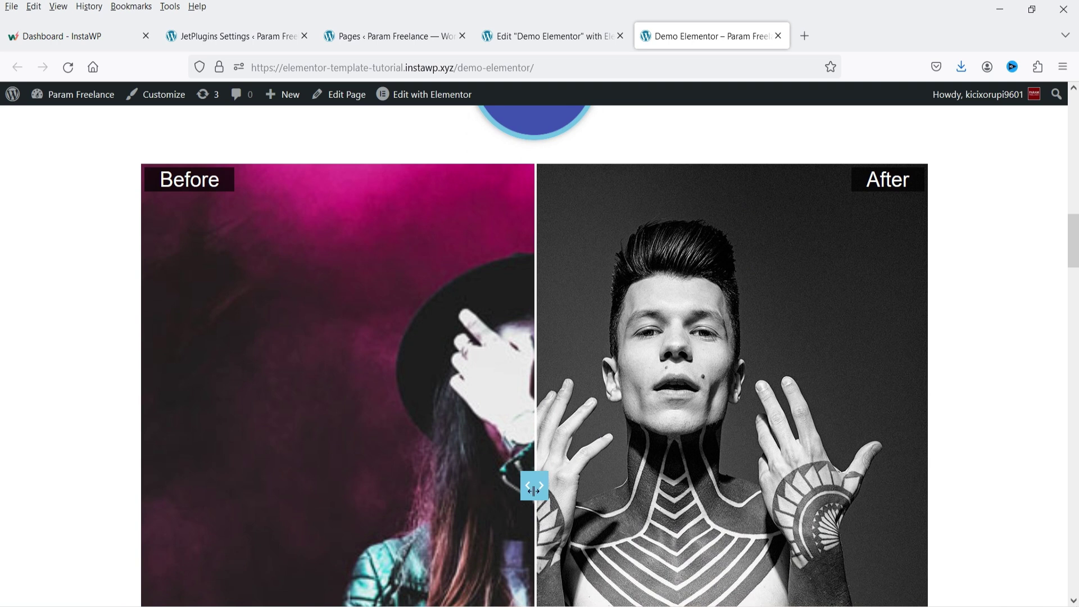
left_click_drag(533, 489, 747, 485)
left_click_drag(606, 500, 548, 488)
Review the timeline, the testimonials and the three-layer parallax section on the live page.
scroll(977, 228, "down", 12)
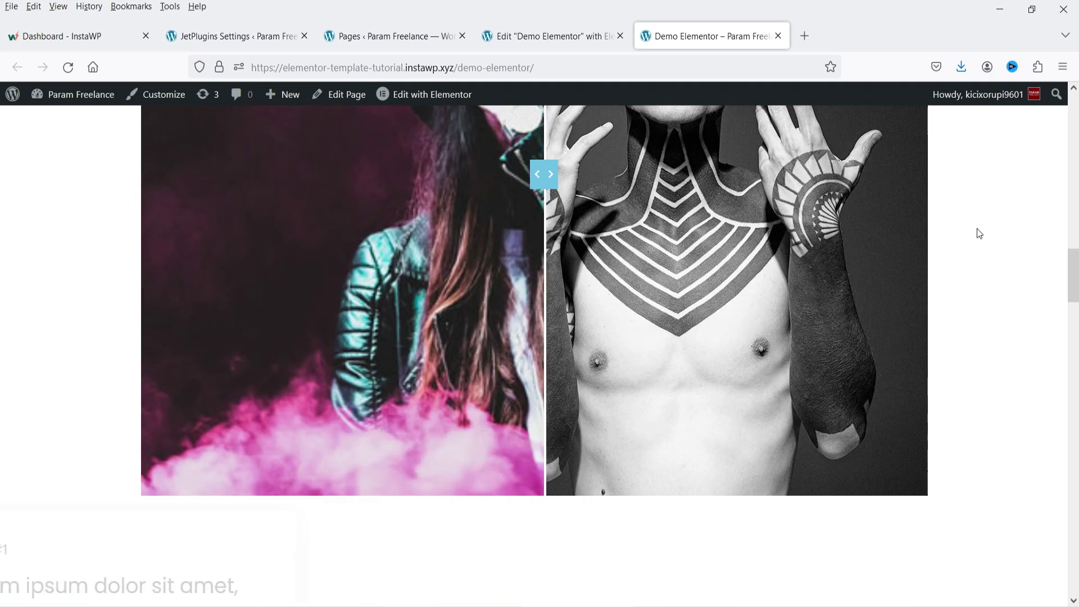
scroll(596, 243, "down", 20)
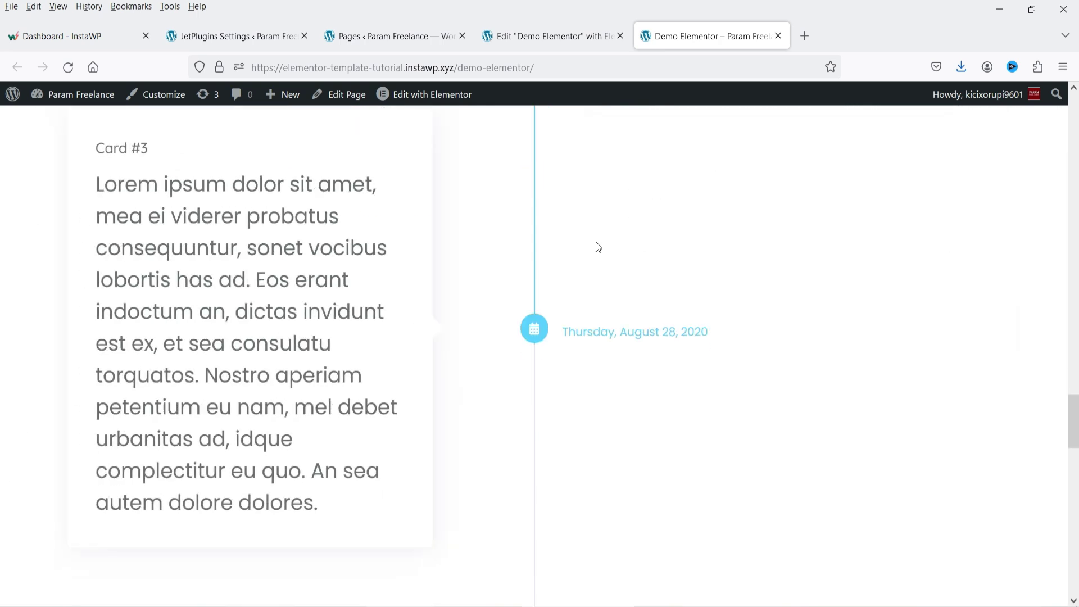
scroll(595, 241, "down", 1)
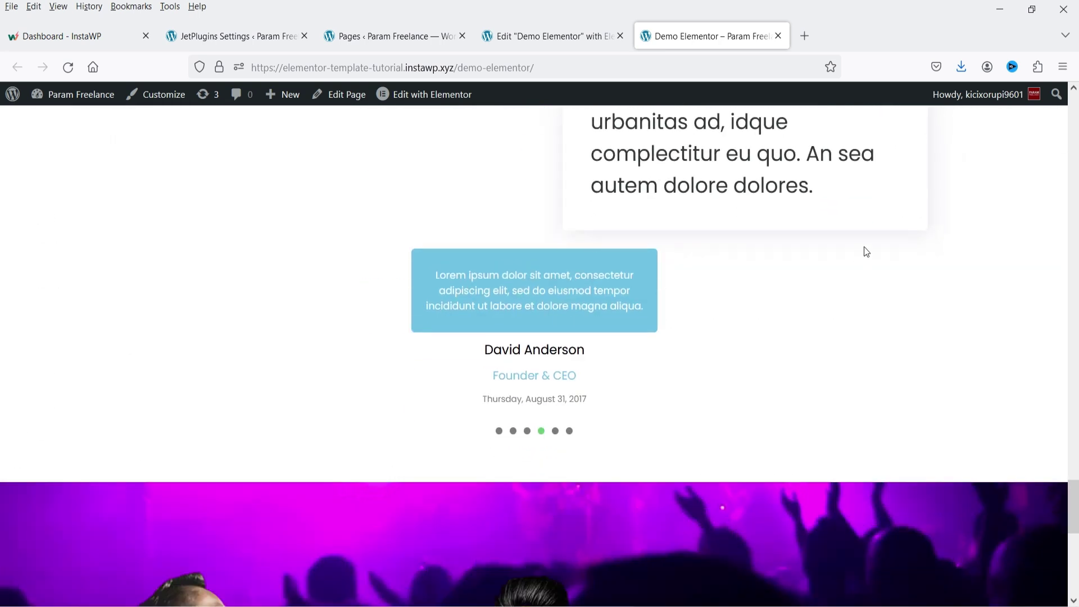
scroll(2, 160, "down", 2)
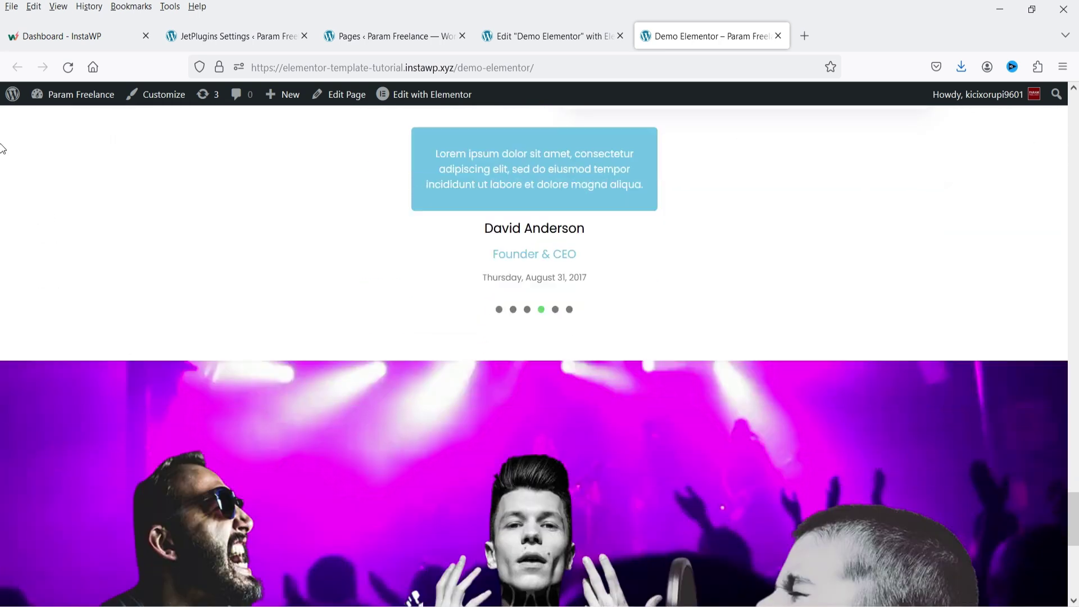
scroll(2, 149, "down", 4)
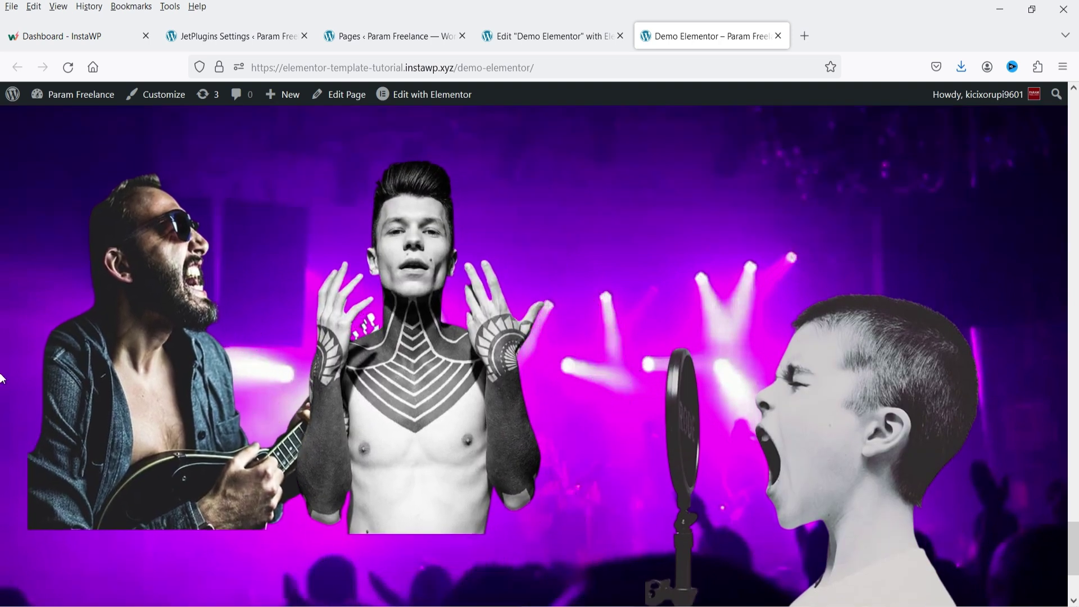
scroll(2, 379, "down", 2)
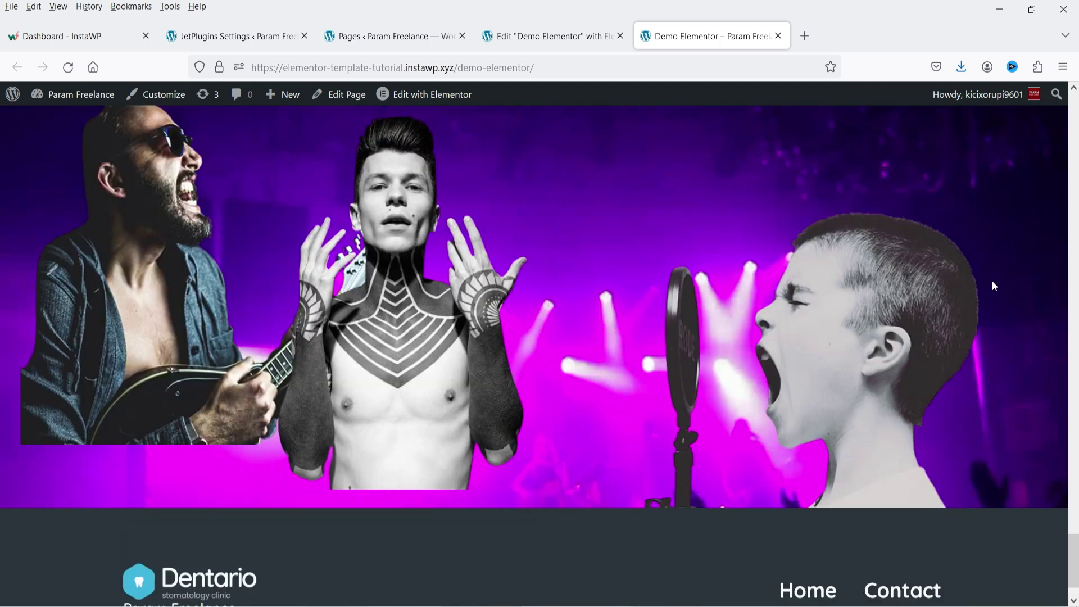
scroll(992, 286, "up", 2)
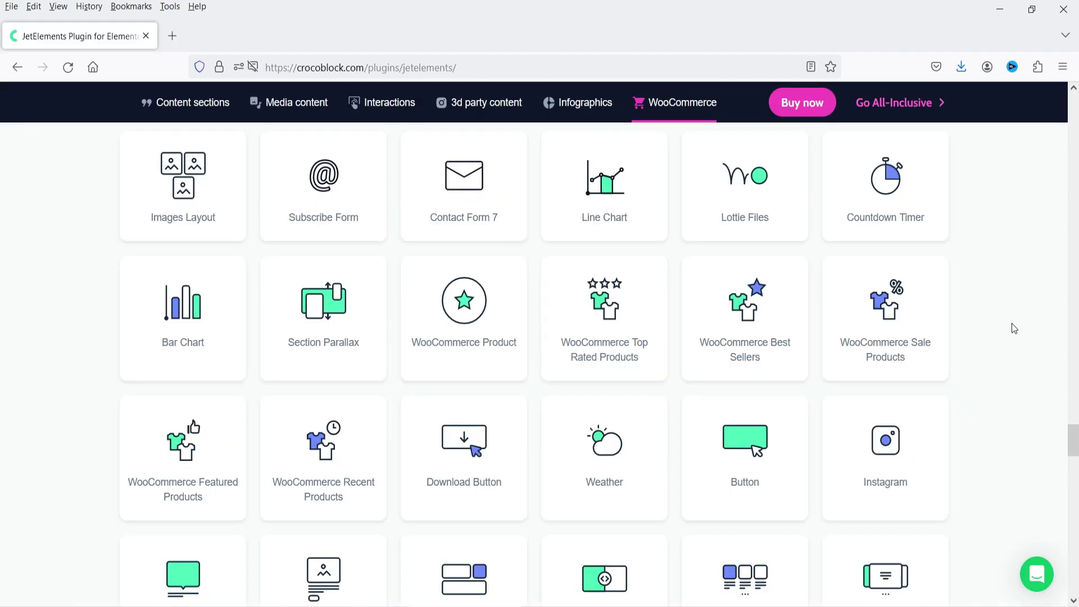
Review the subscription plans on Crocoblock's JetElements page and show the list of JetPlugins included in the All-Inclusive subscription.
scroll(1009, 314, "down", 15)
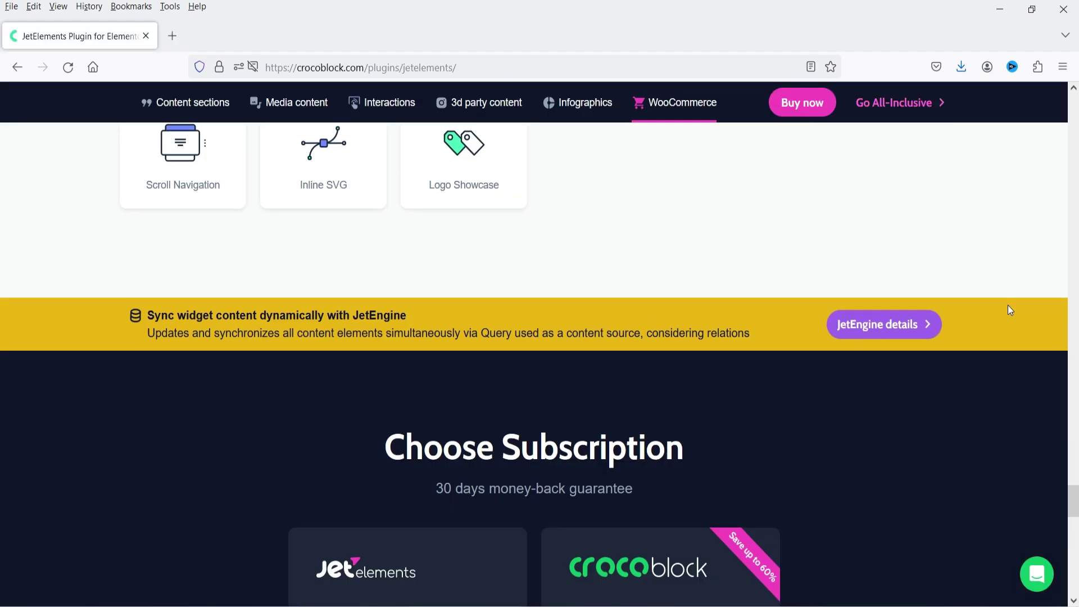
scroll(1007, 305, "down", 6)
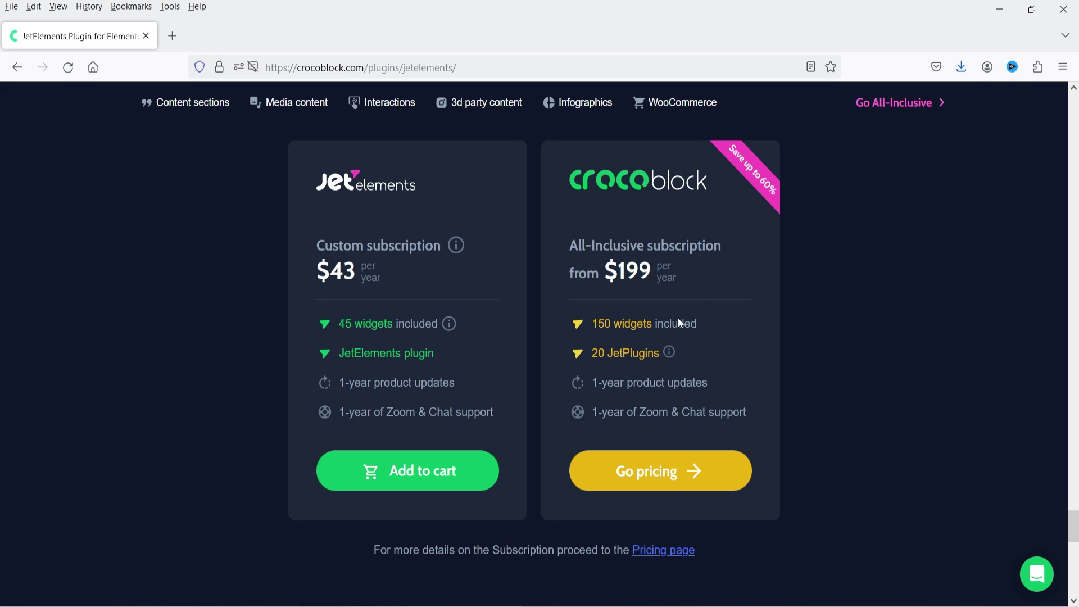
mouse_move(671, 354)
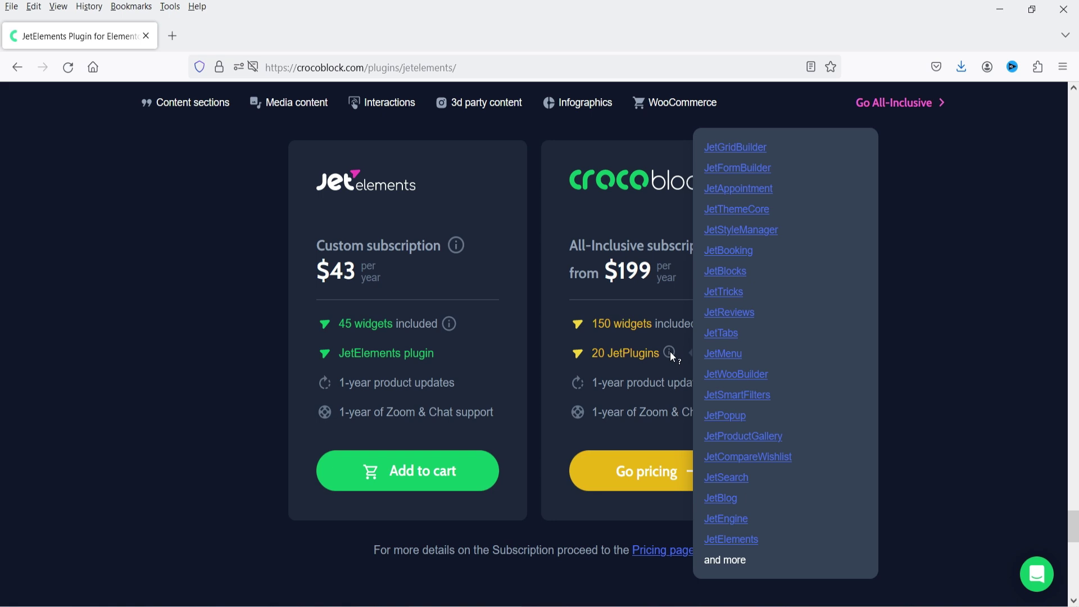